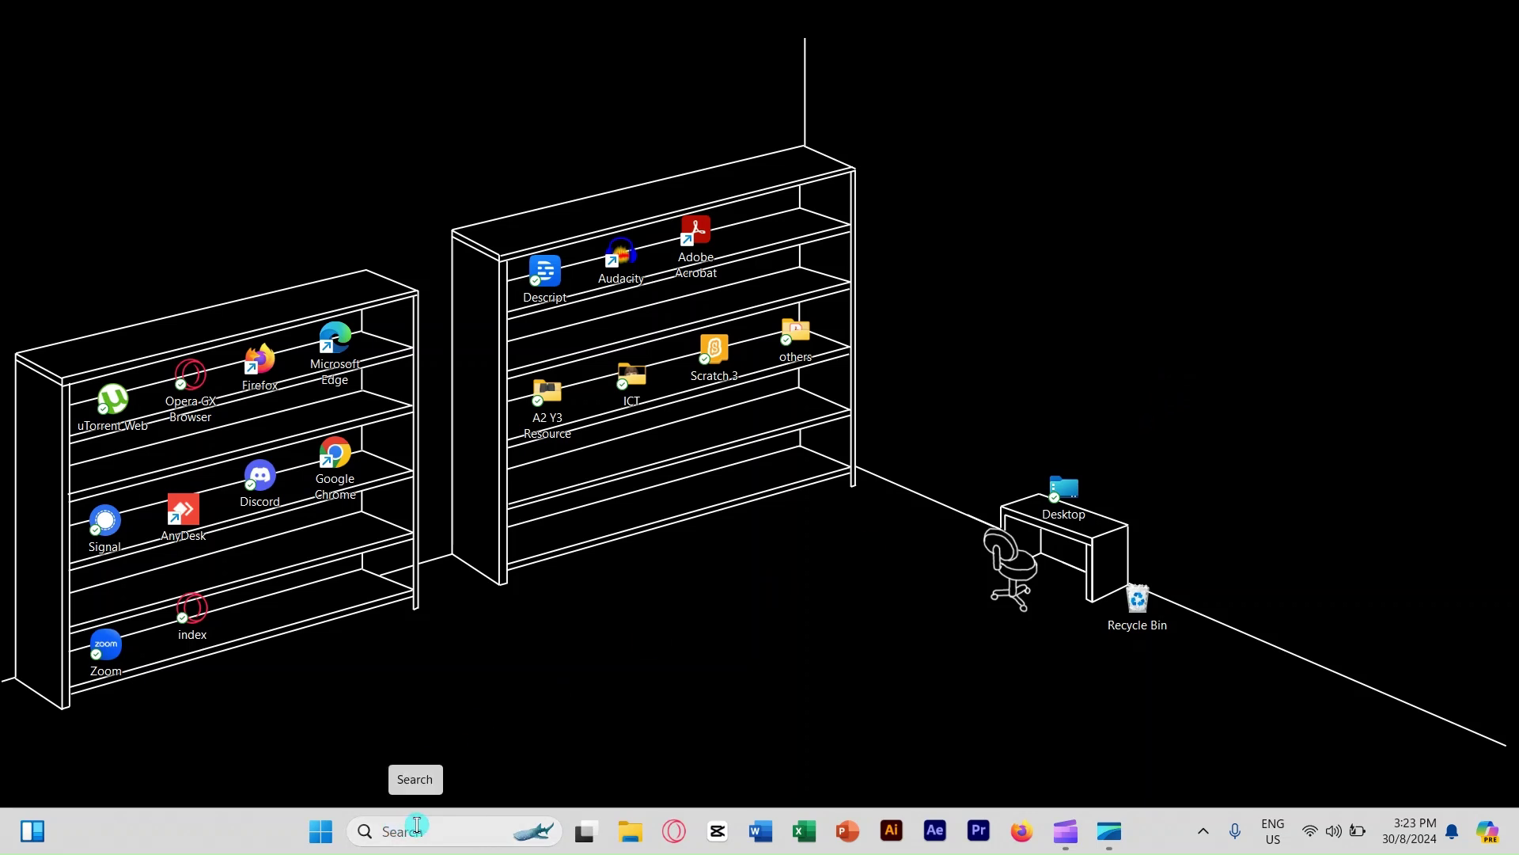
# - Search Windows for 'excel' to bring up the Excel app
pyautogui.click(417, 824)
pyautogui.write('excel')
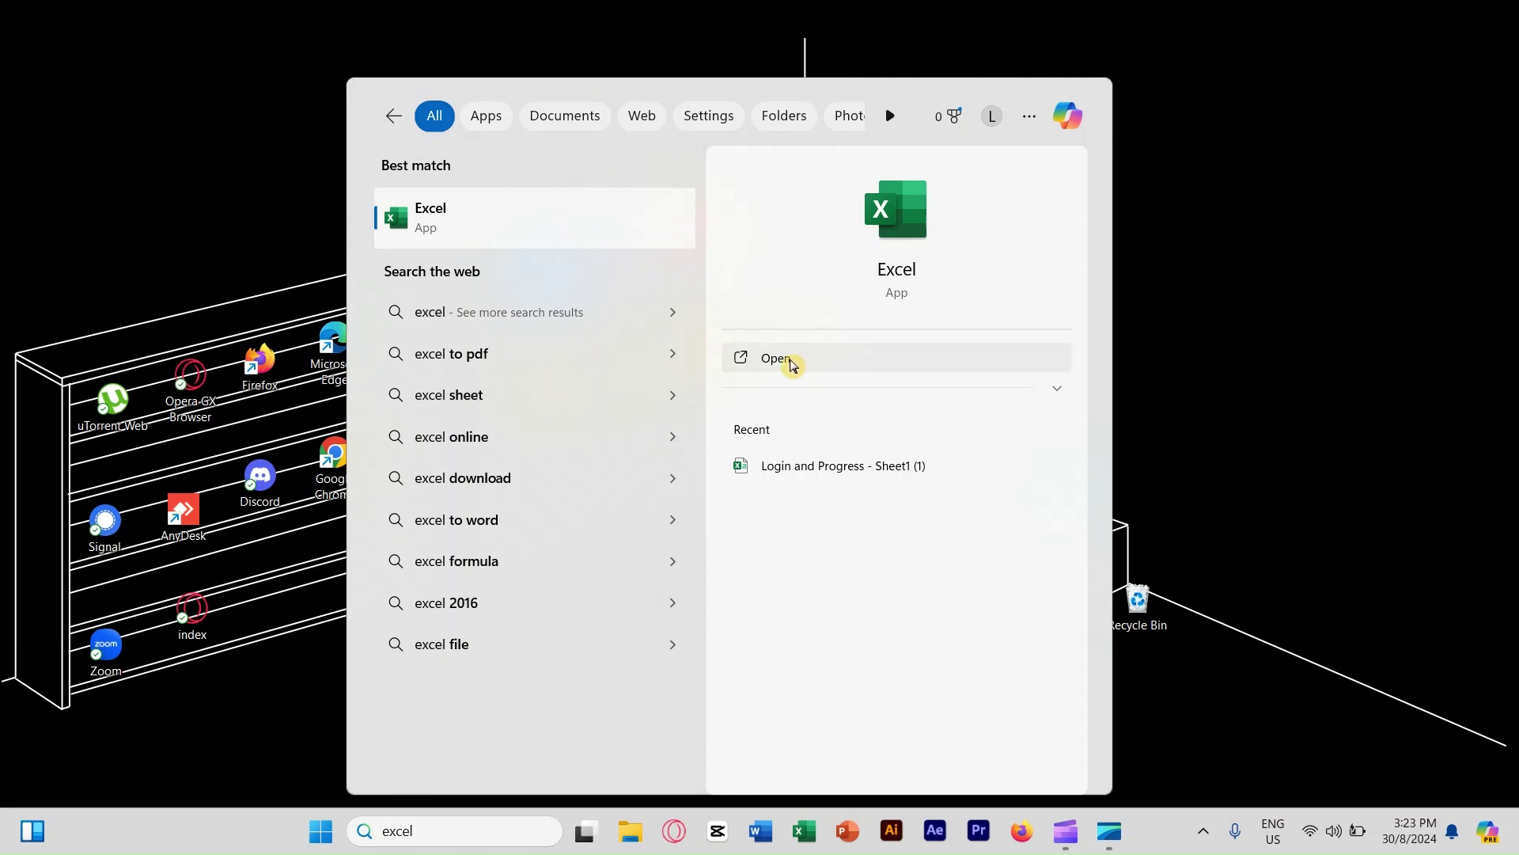
# - Launch Excel and start a new blank workbook
pyautogui.click(791, 364)
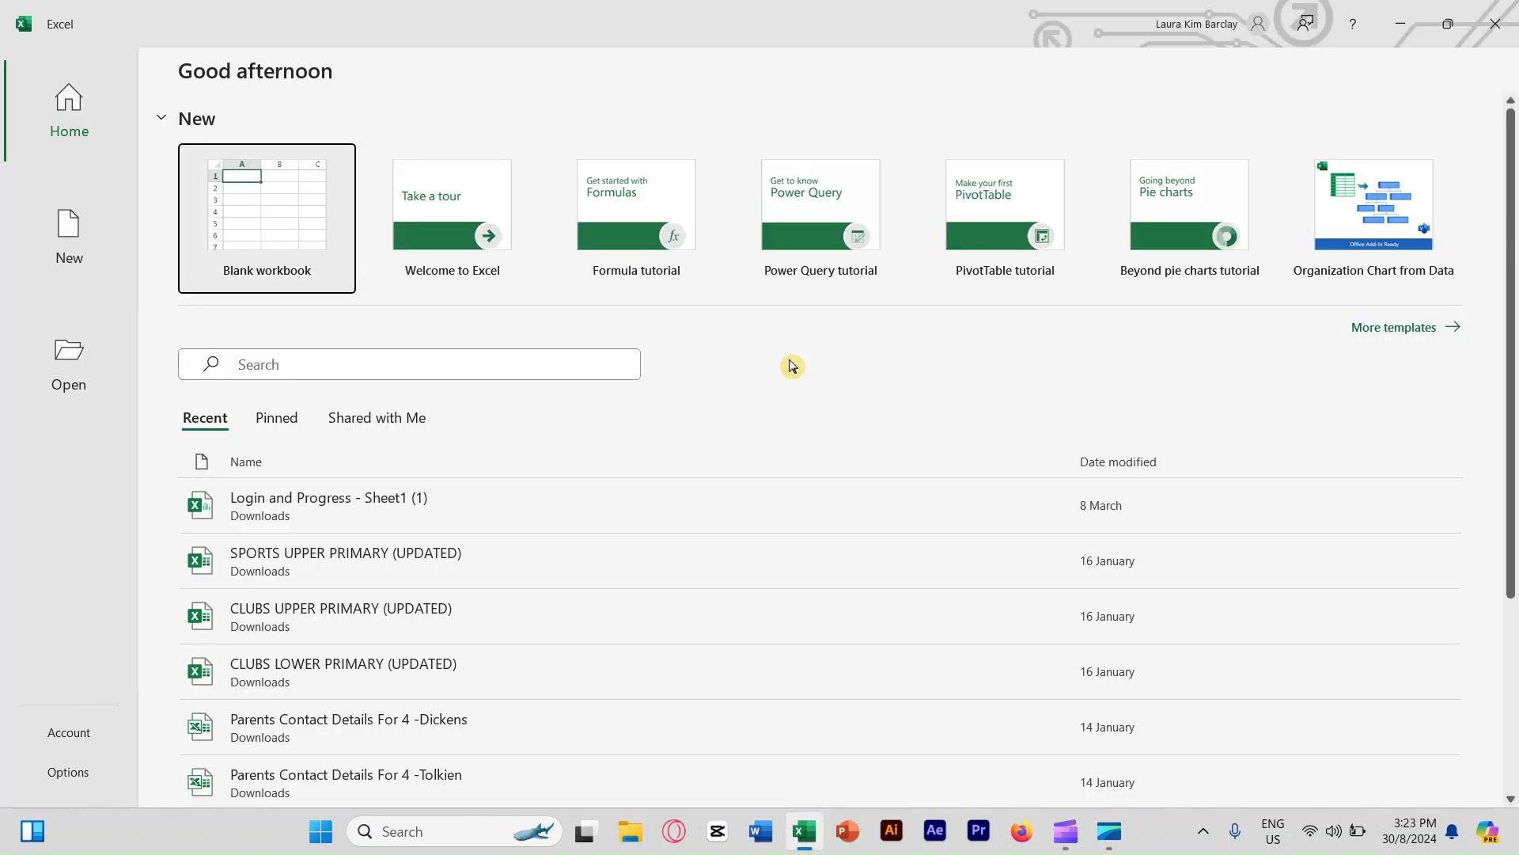
pyautogui.click(247, 209)
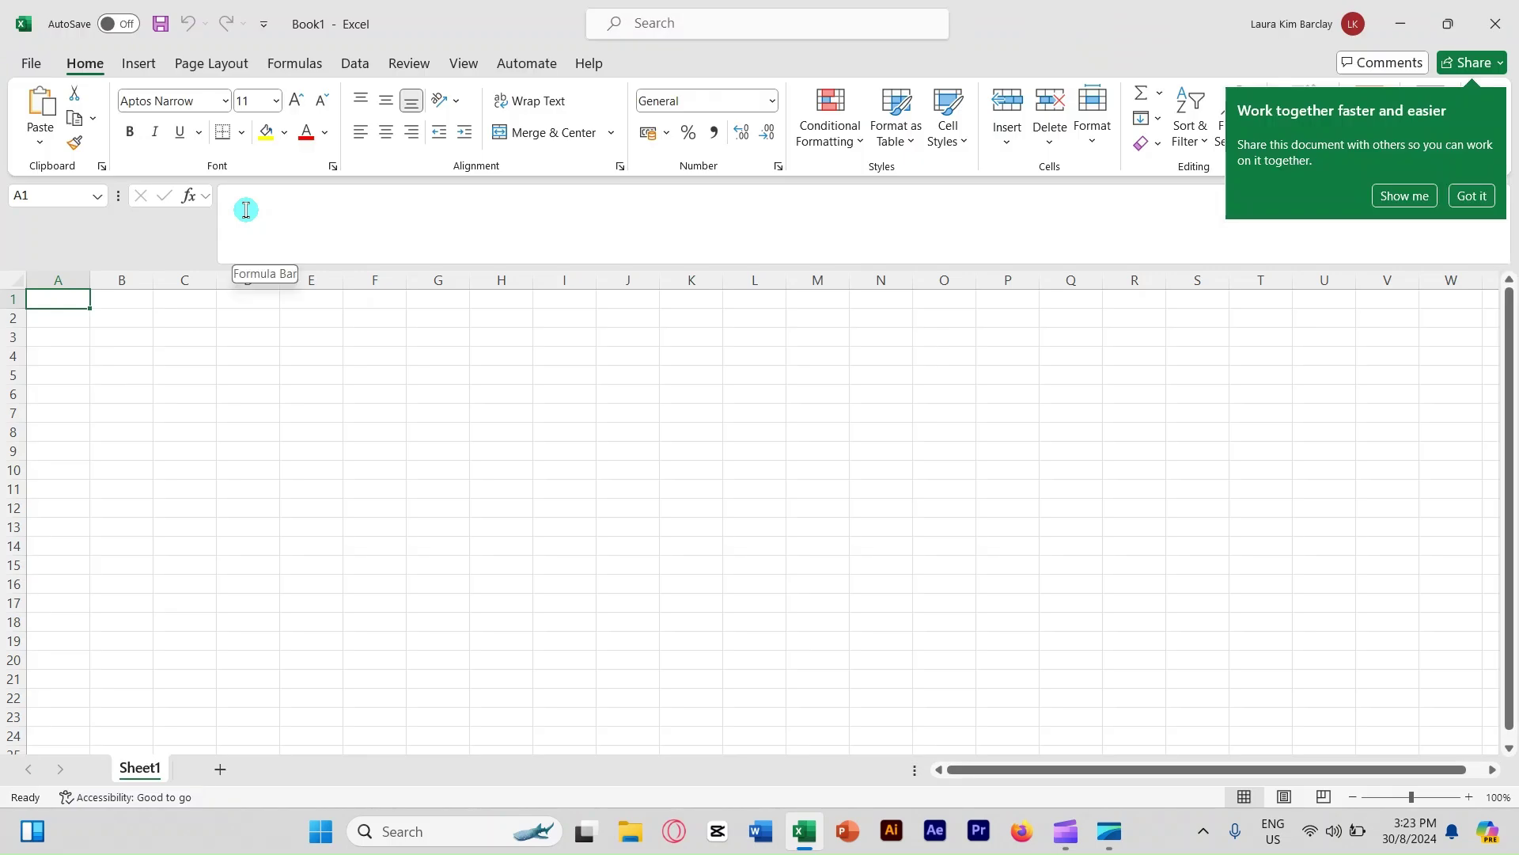
pyautogui.click(1470, 196)
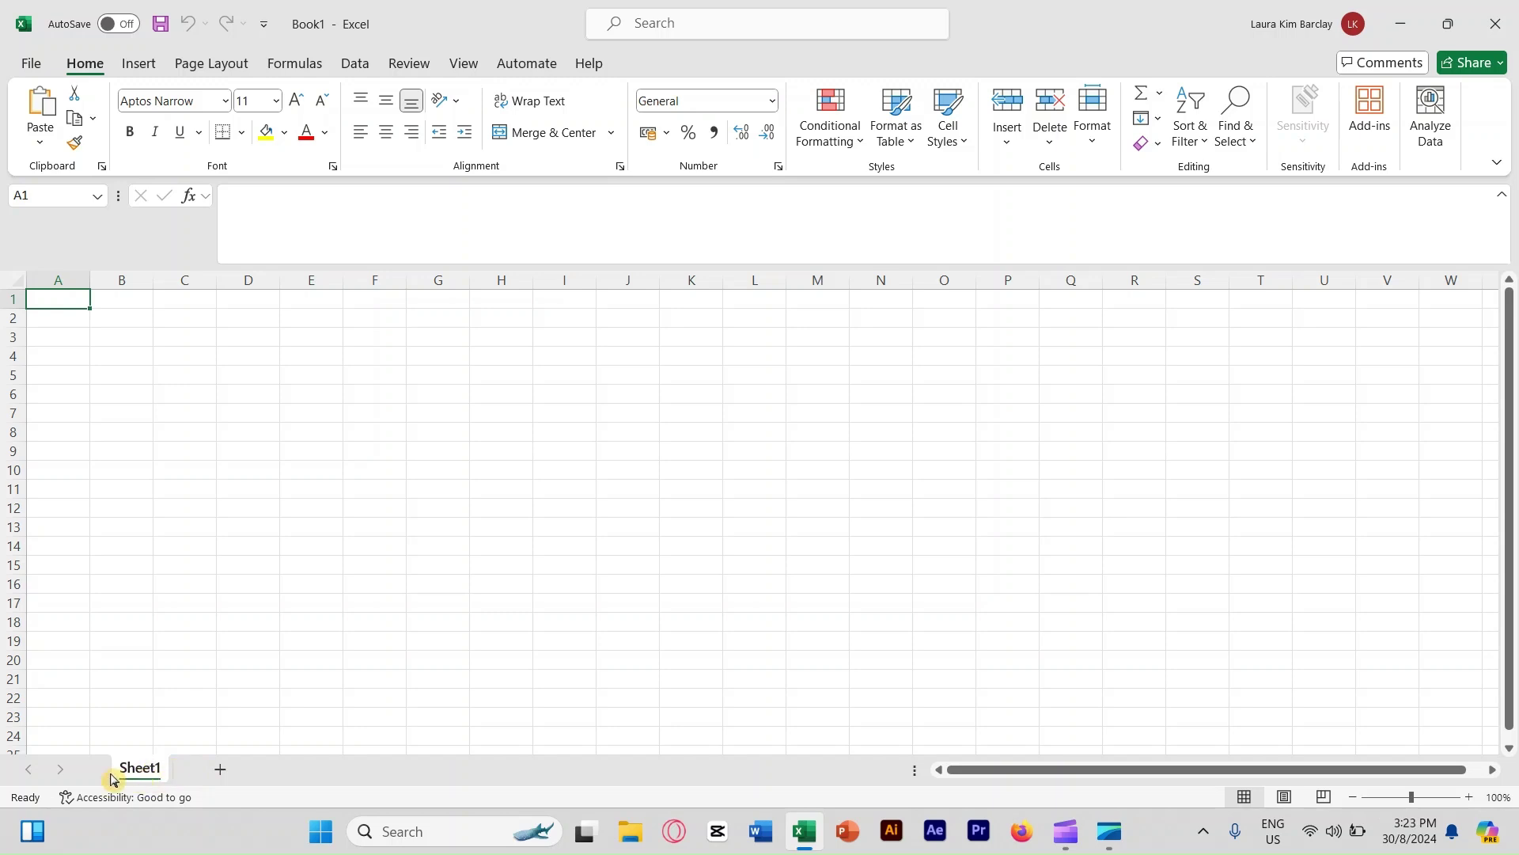
# - Rename Sheet1 to Dummy Data and add sheets named Calculations and Visualization
pyautogui.doubleClick(142, 768)
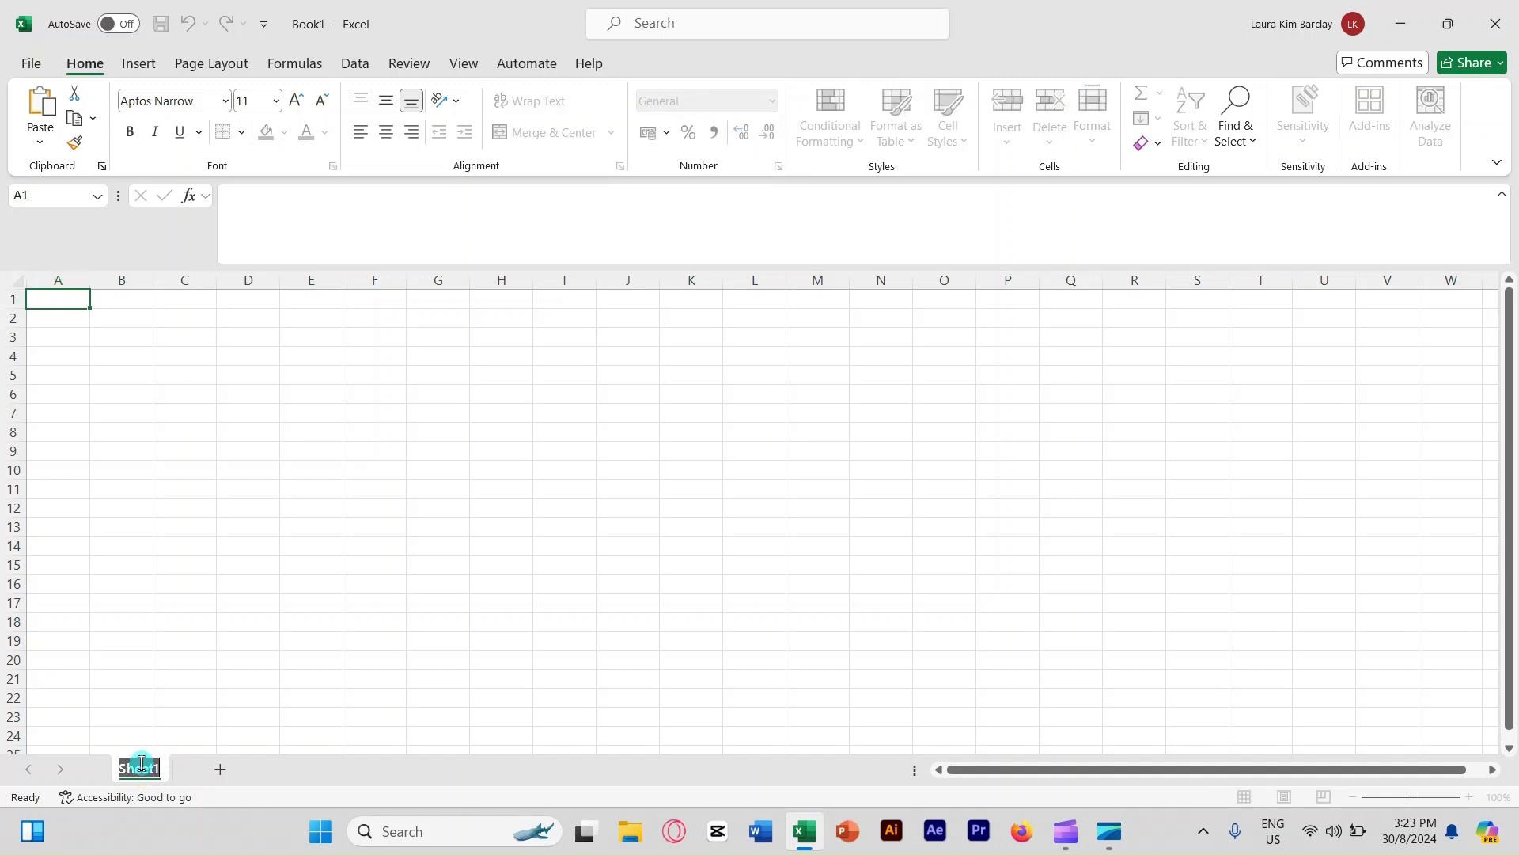
pyautogui.write('Dummy Data')
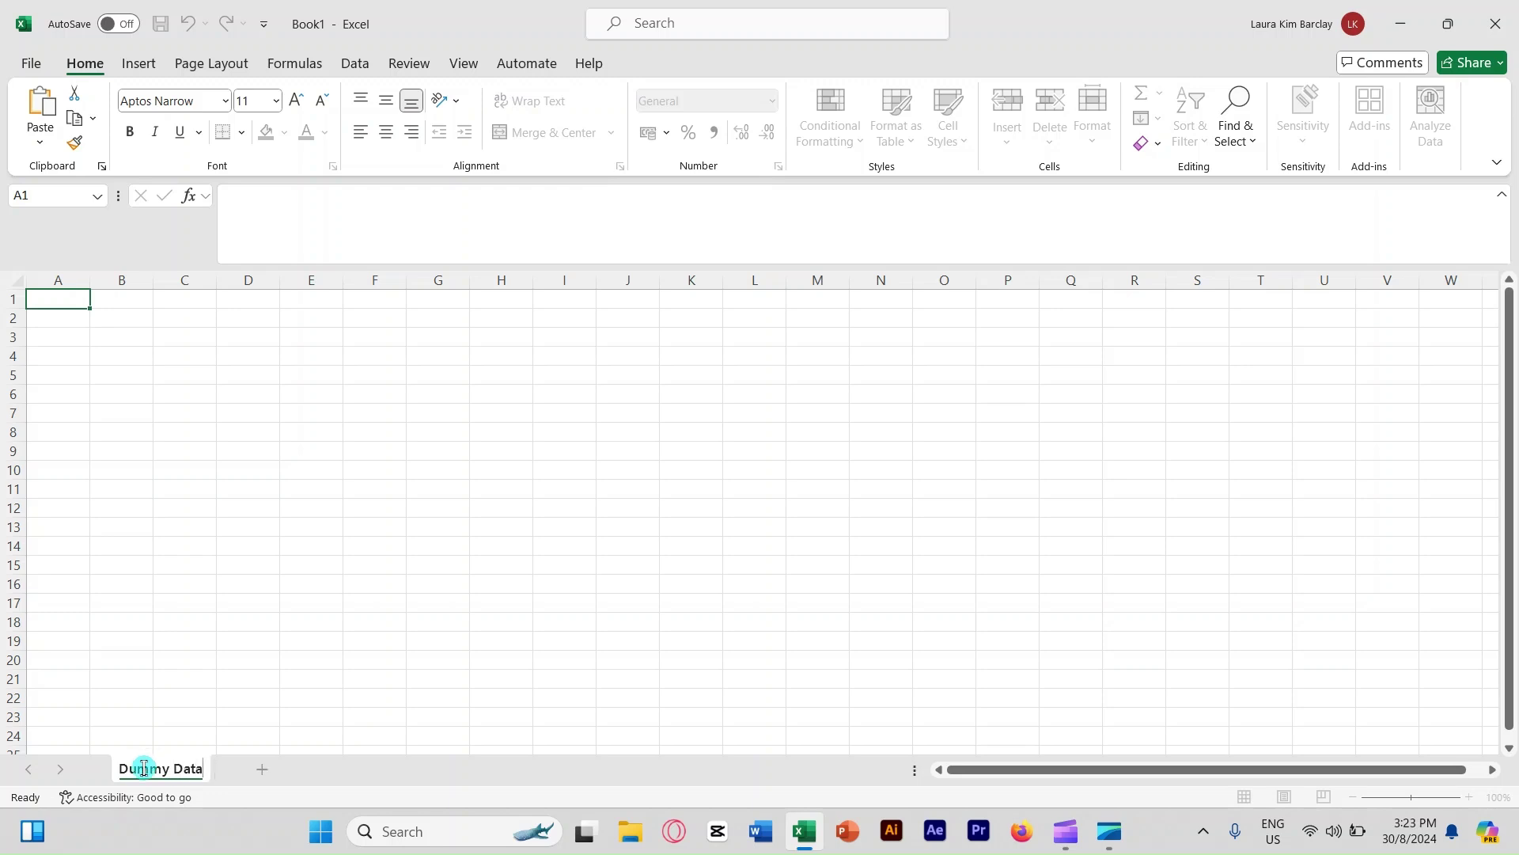
pyautogui.click(264, 770)
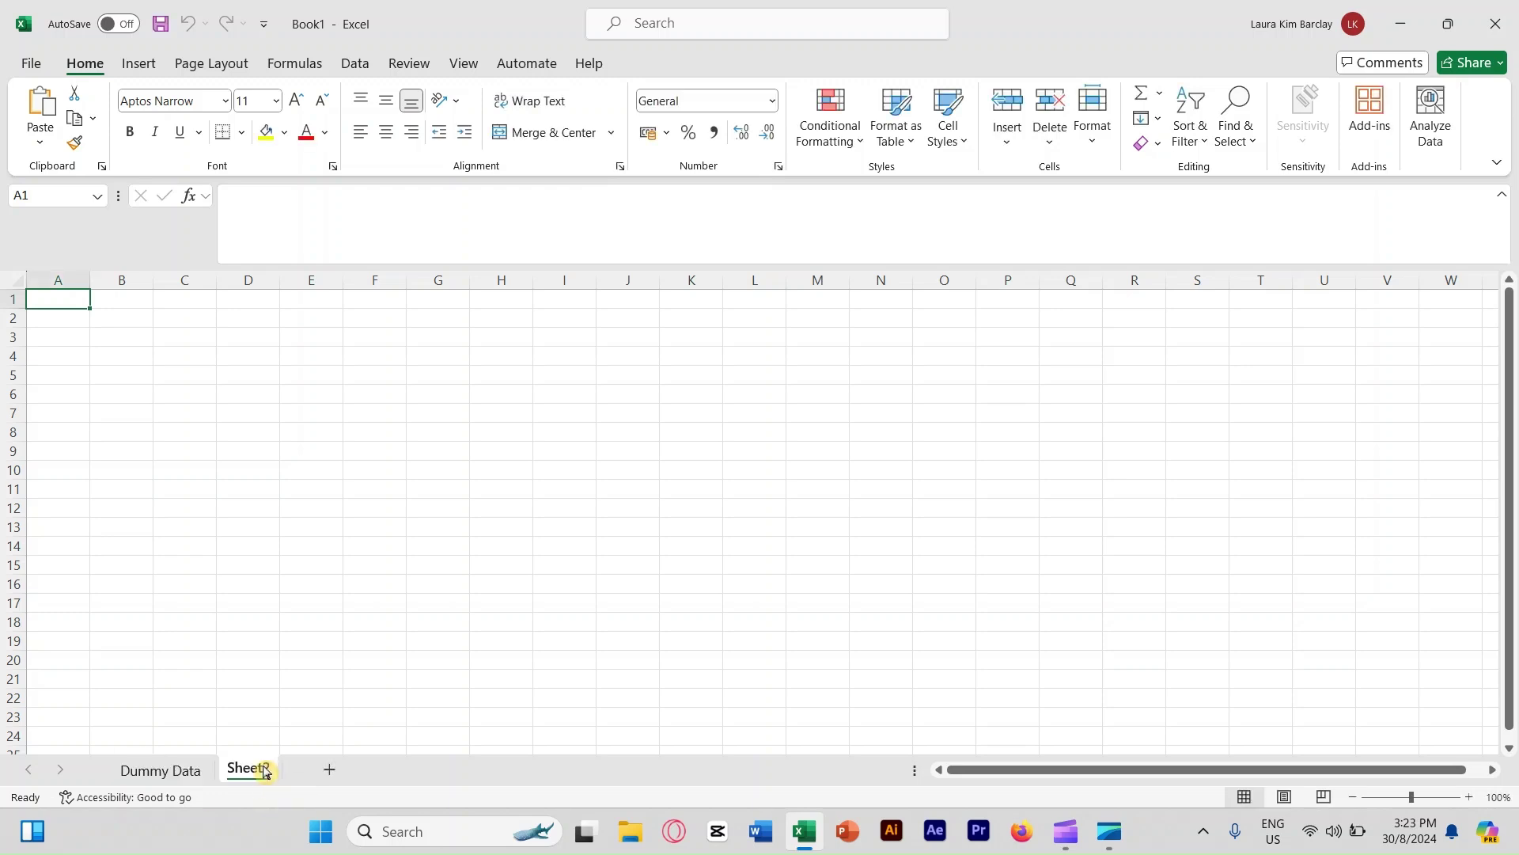
pyautogui.doubleClick(263, 769)
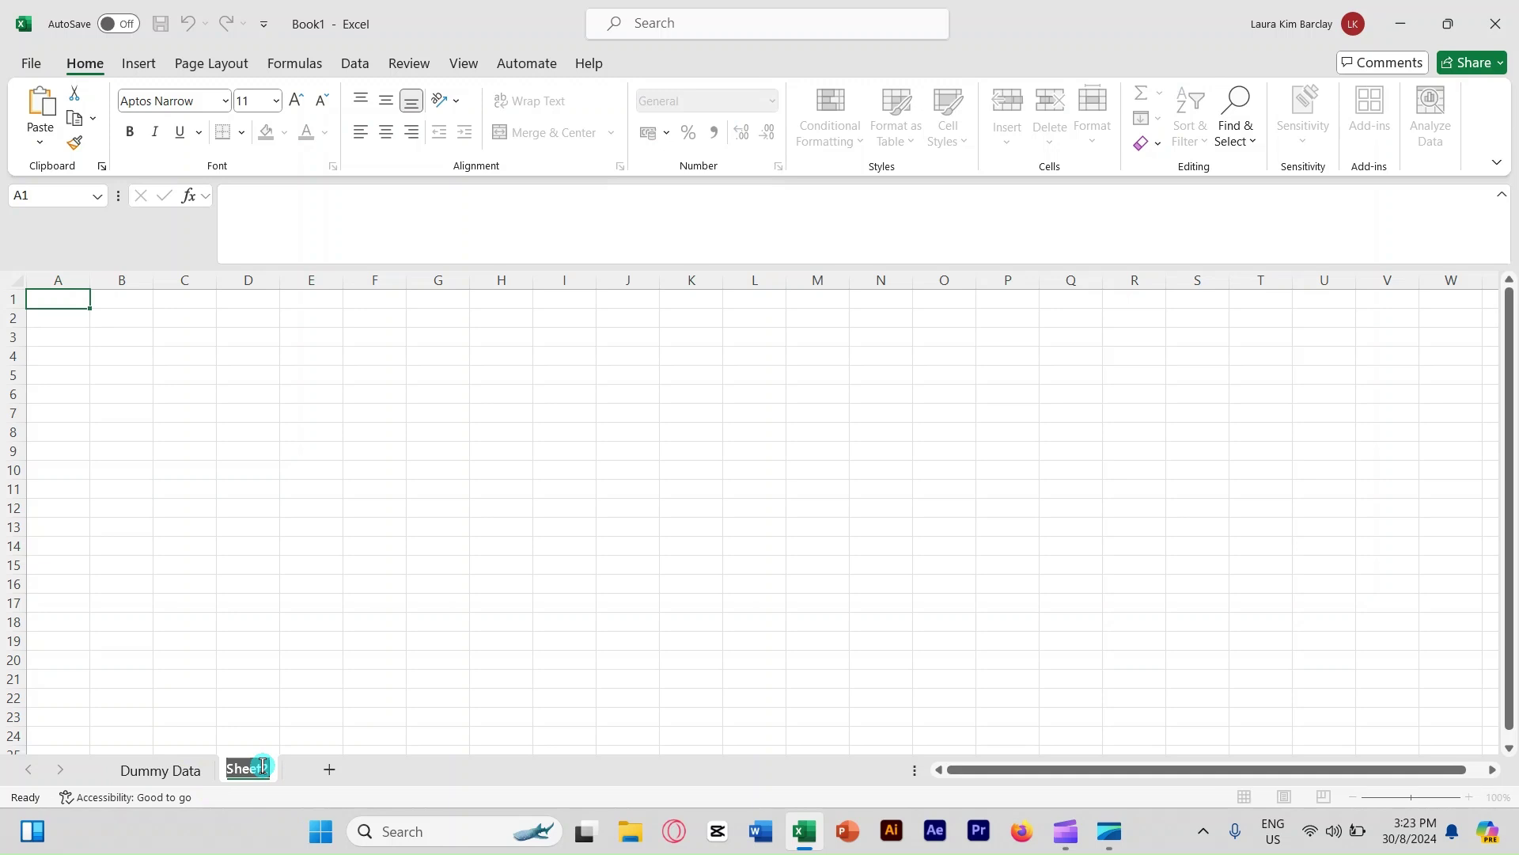
pyautogui.write('Cal')
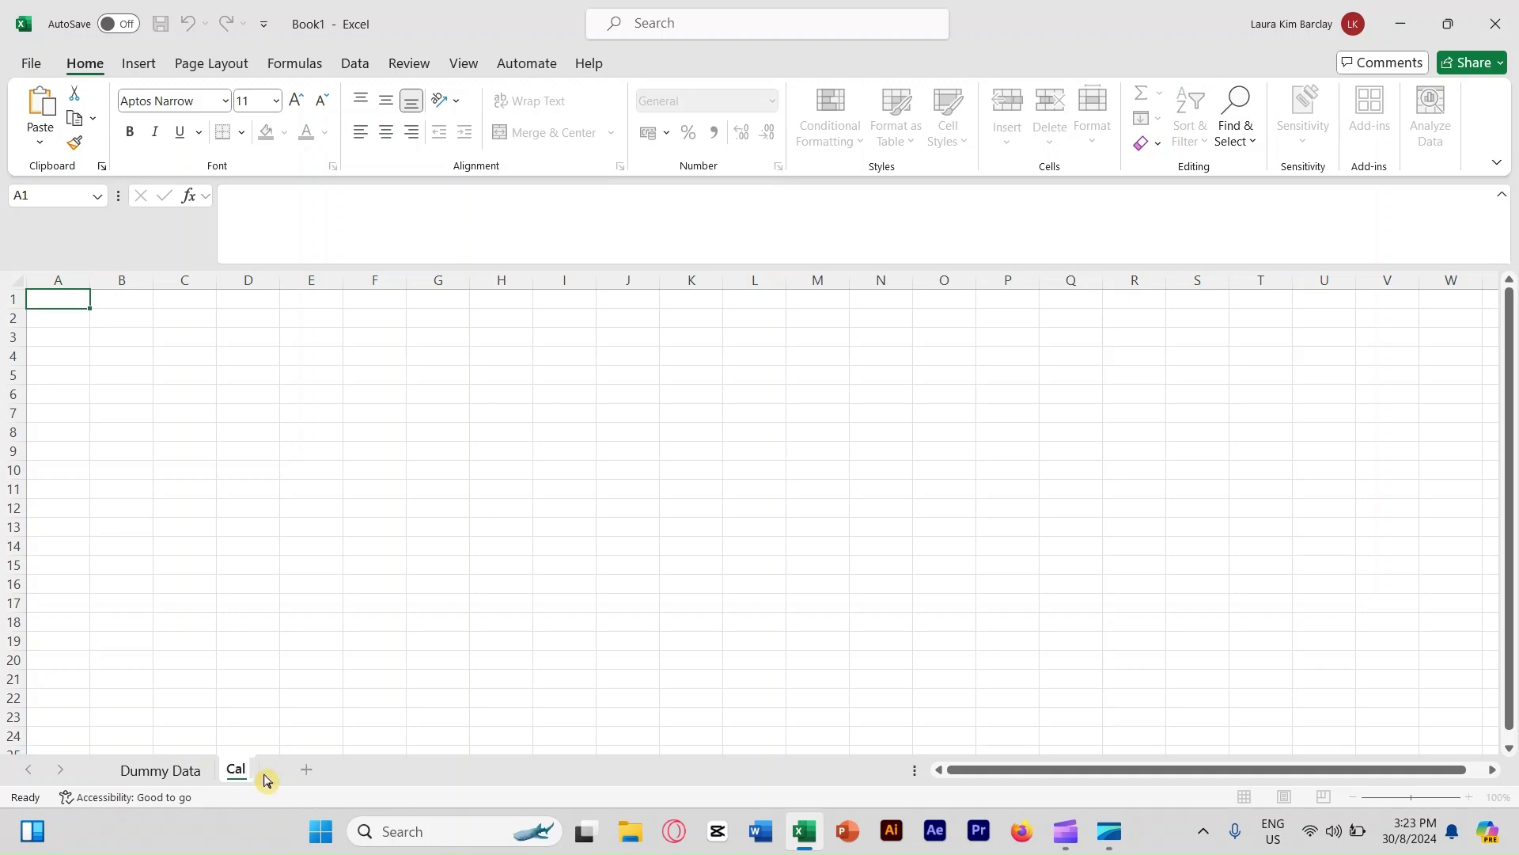
pyautogui.write('culations')
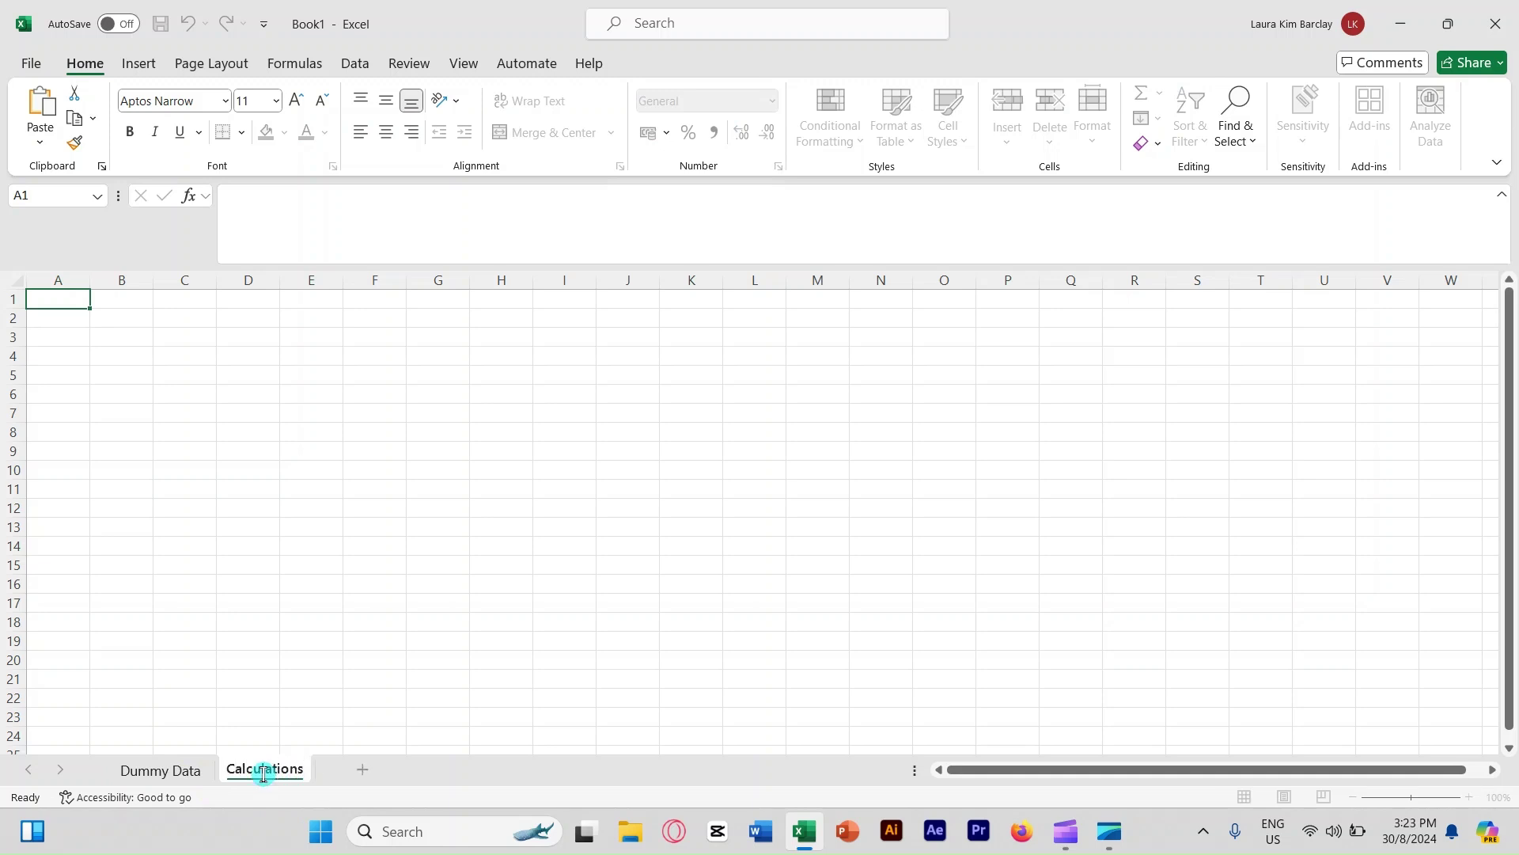
pyautogui.click(362, 778)
pyautogui.doubleClick(360, 772)
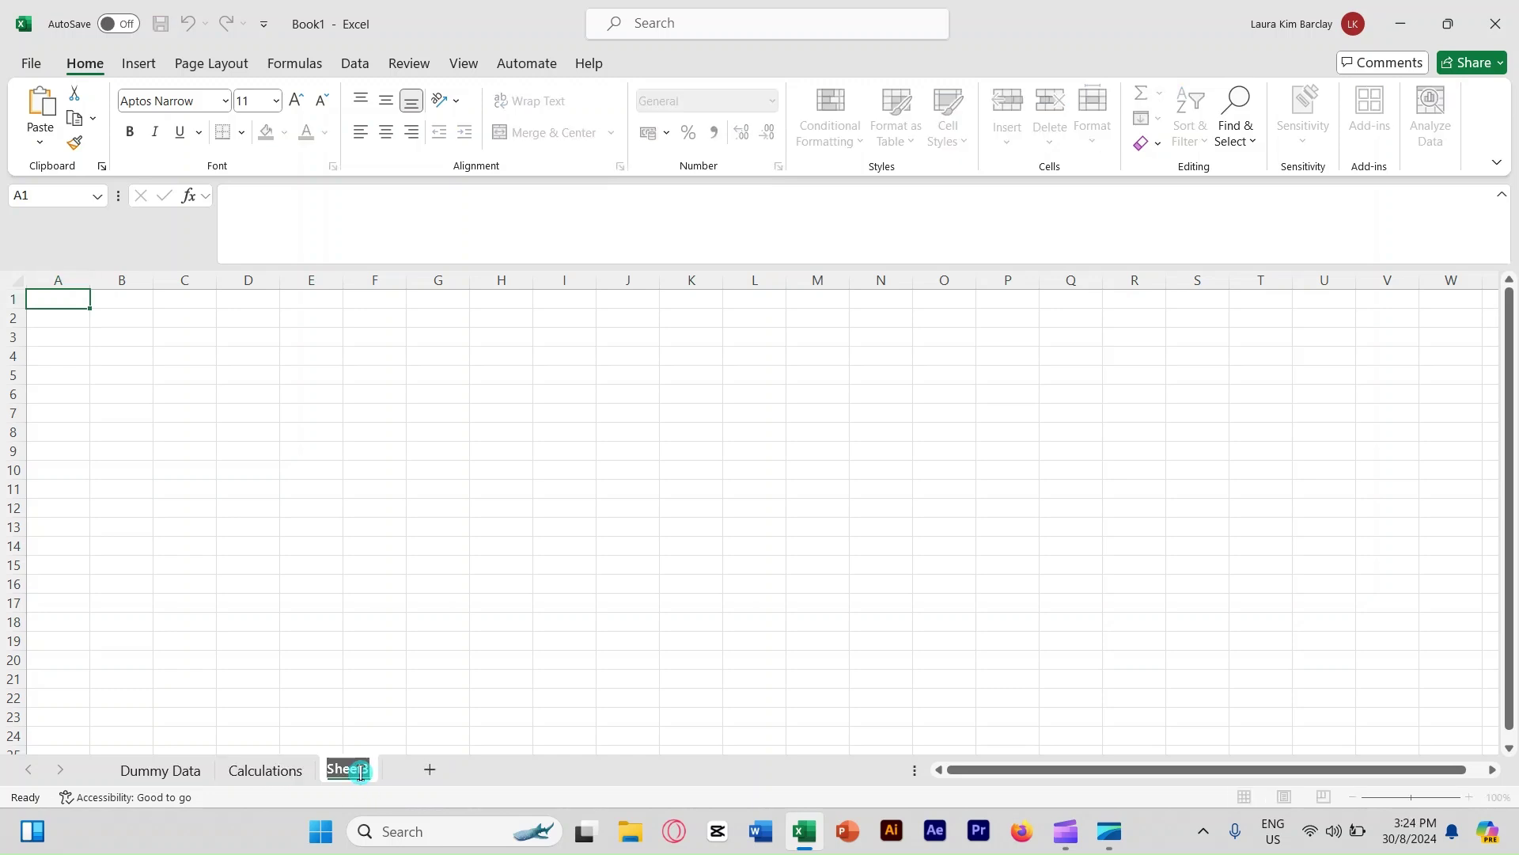
pyautogui.write('Visualization')
pyautogui.press('Return')
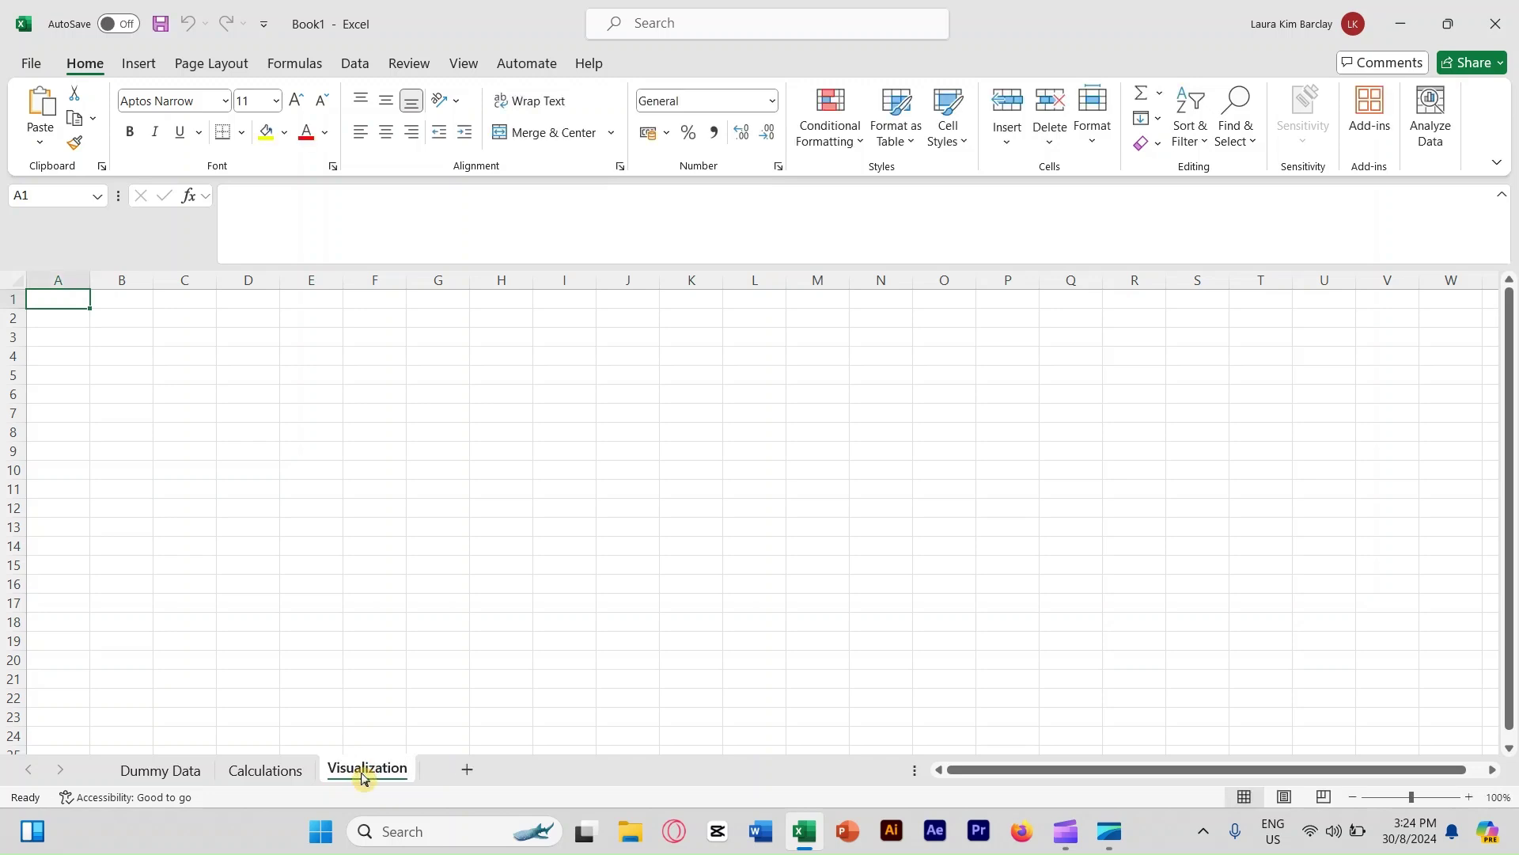
# - On the Dummy Data sheet, merge and centre A1:D1 and enter 'Dummy Data Generator'
pyautogui.click(168, 777)
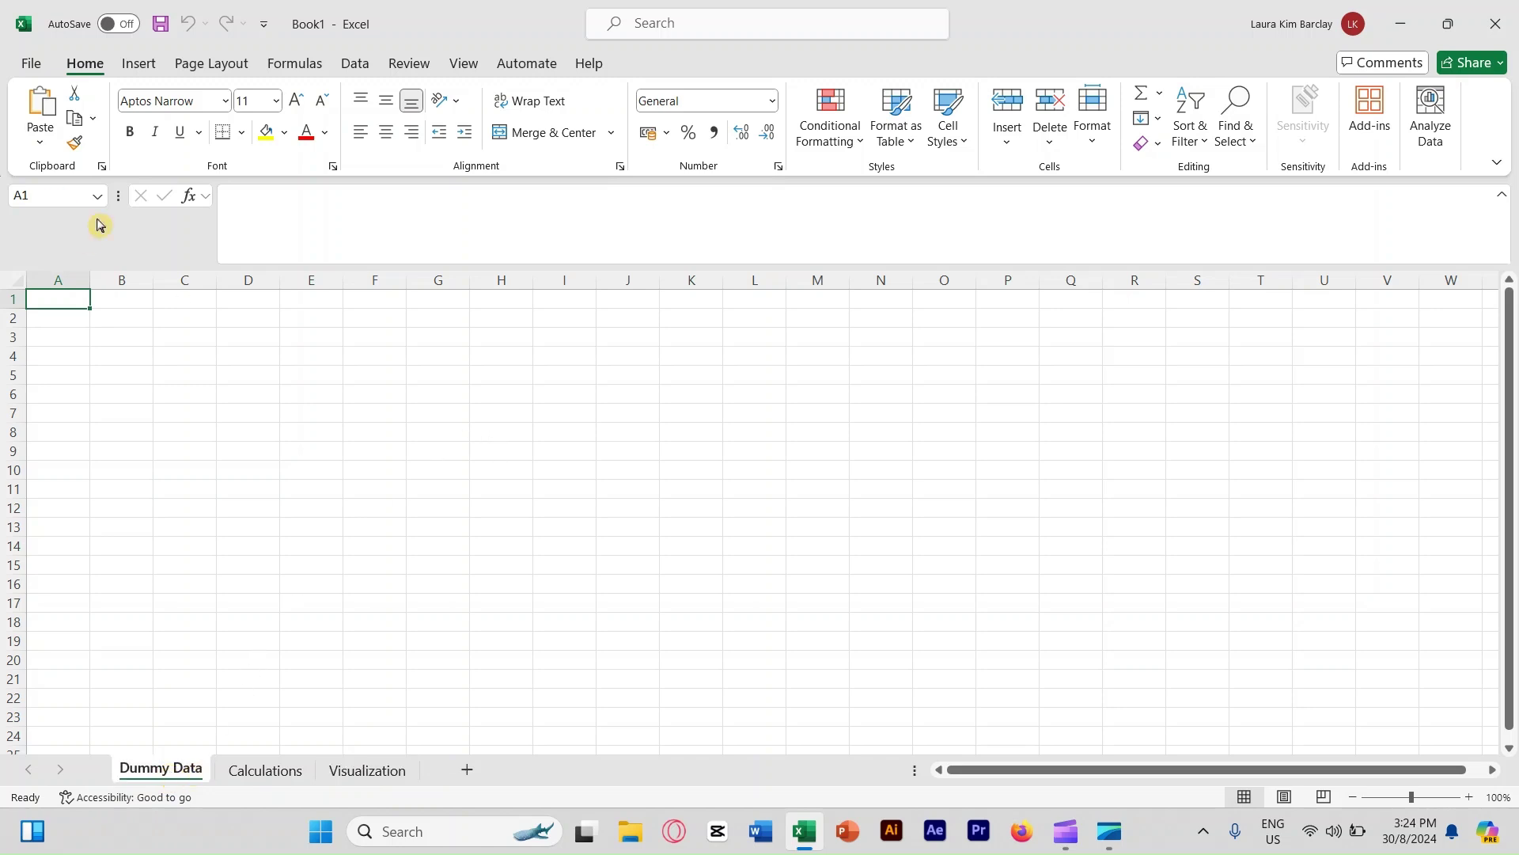
pyautogui.moveTo(64, 298); pyautogui.dragTo(259, 307)
pyautogui.click(558, 135)
pyautogui.click(558, 135)
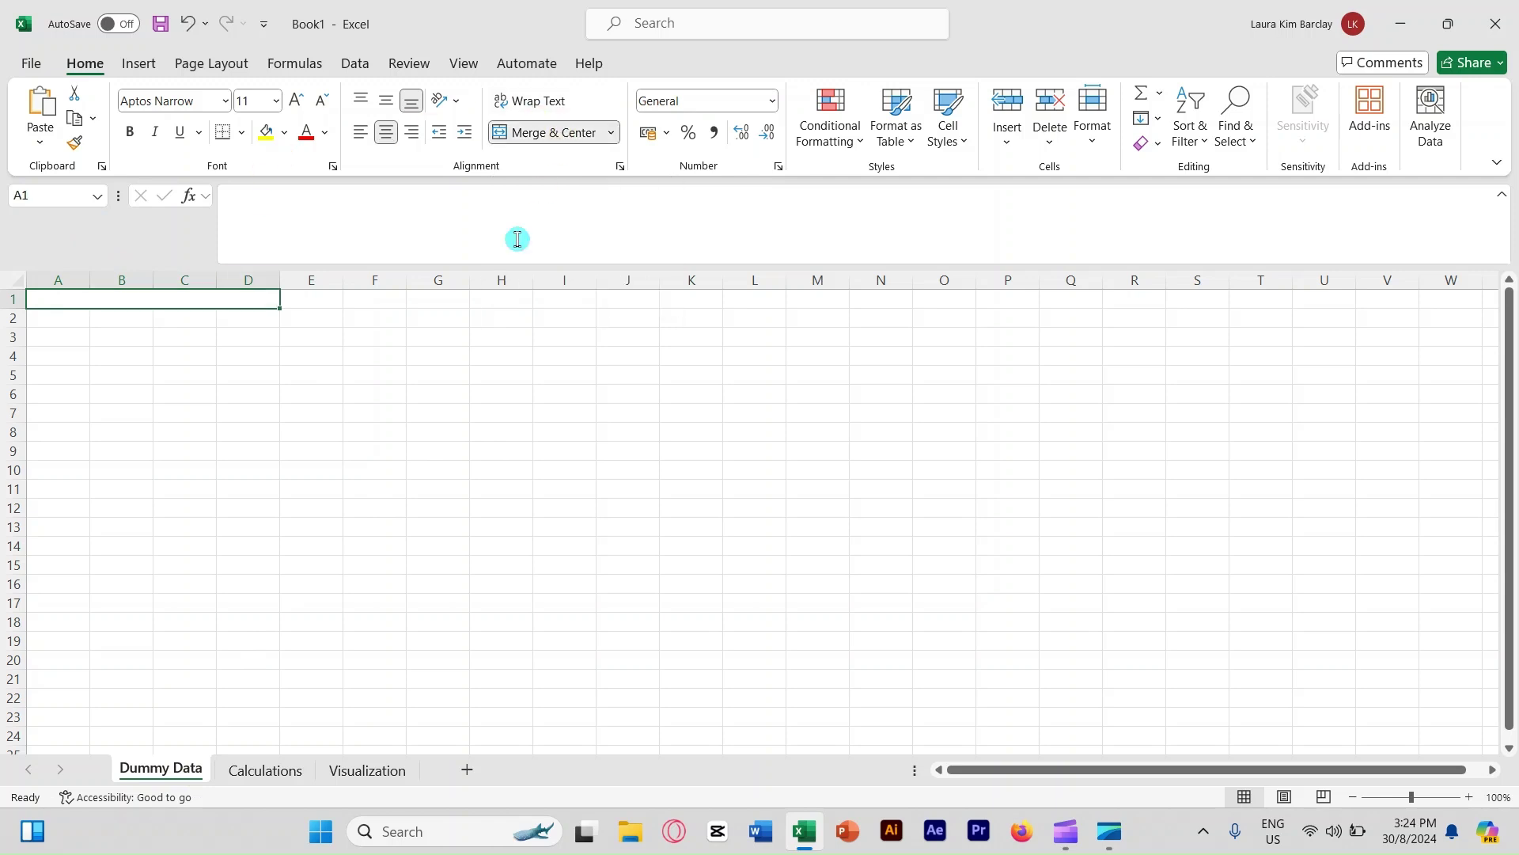
pyautogui.doubleClick(117, 300)
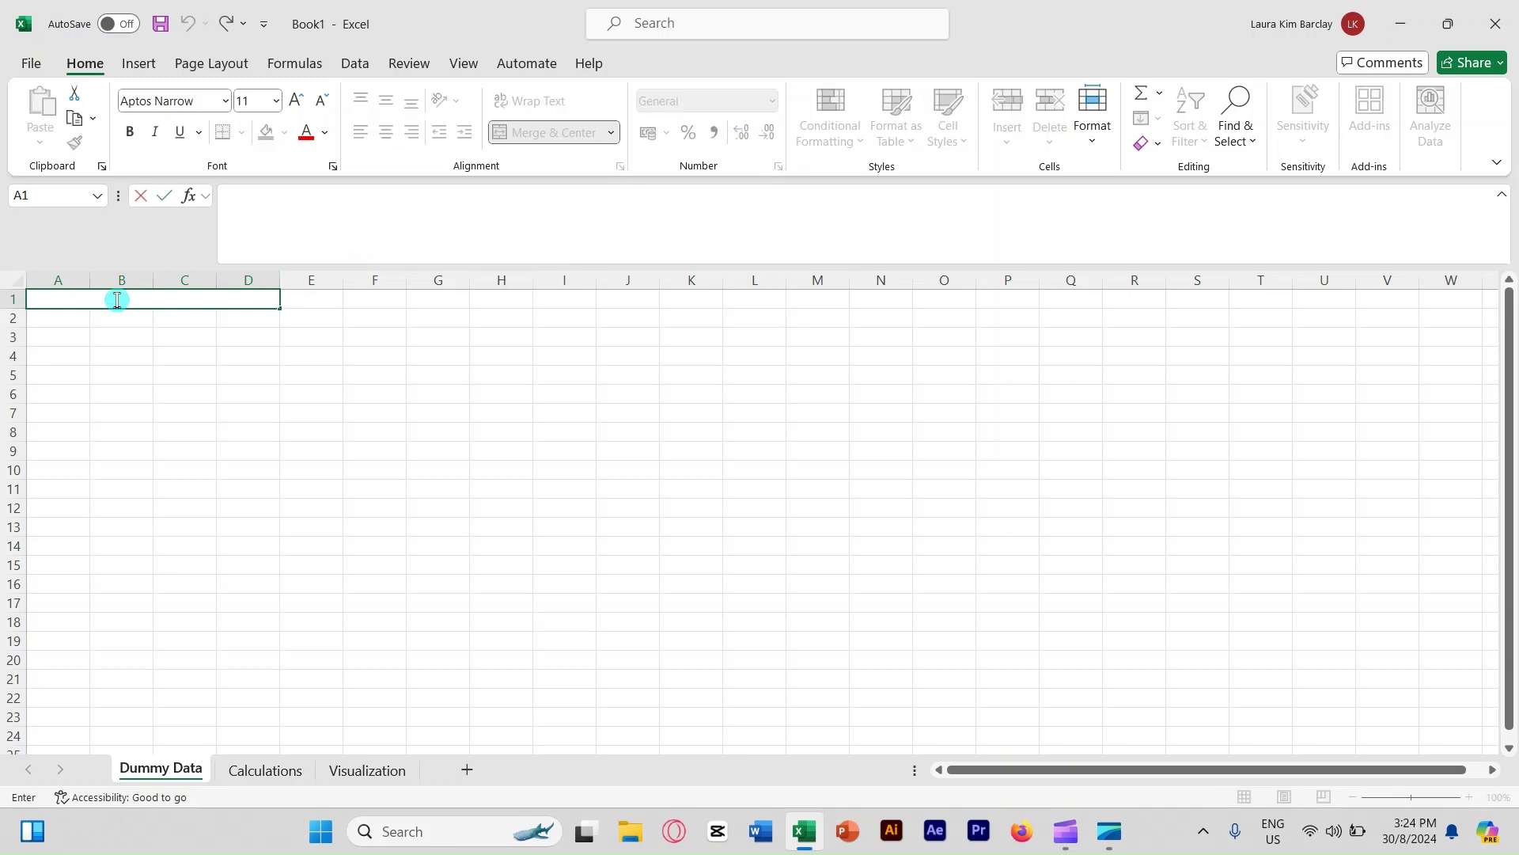
pyautogui.write('Dummy Data Generator')
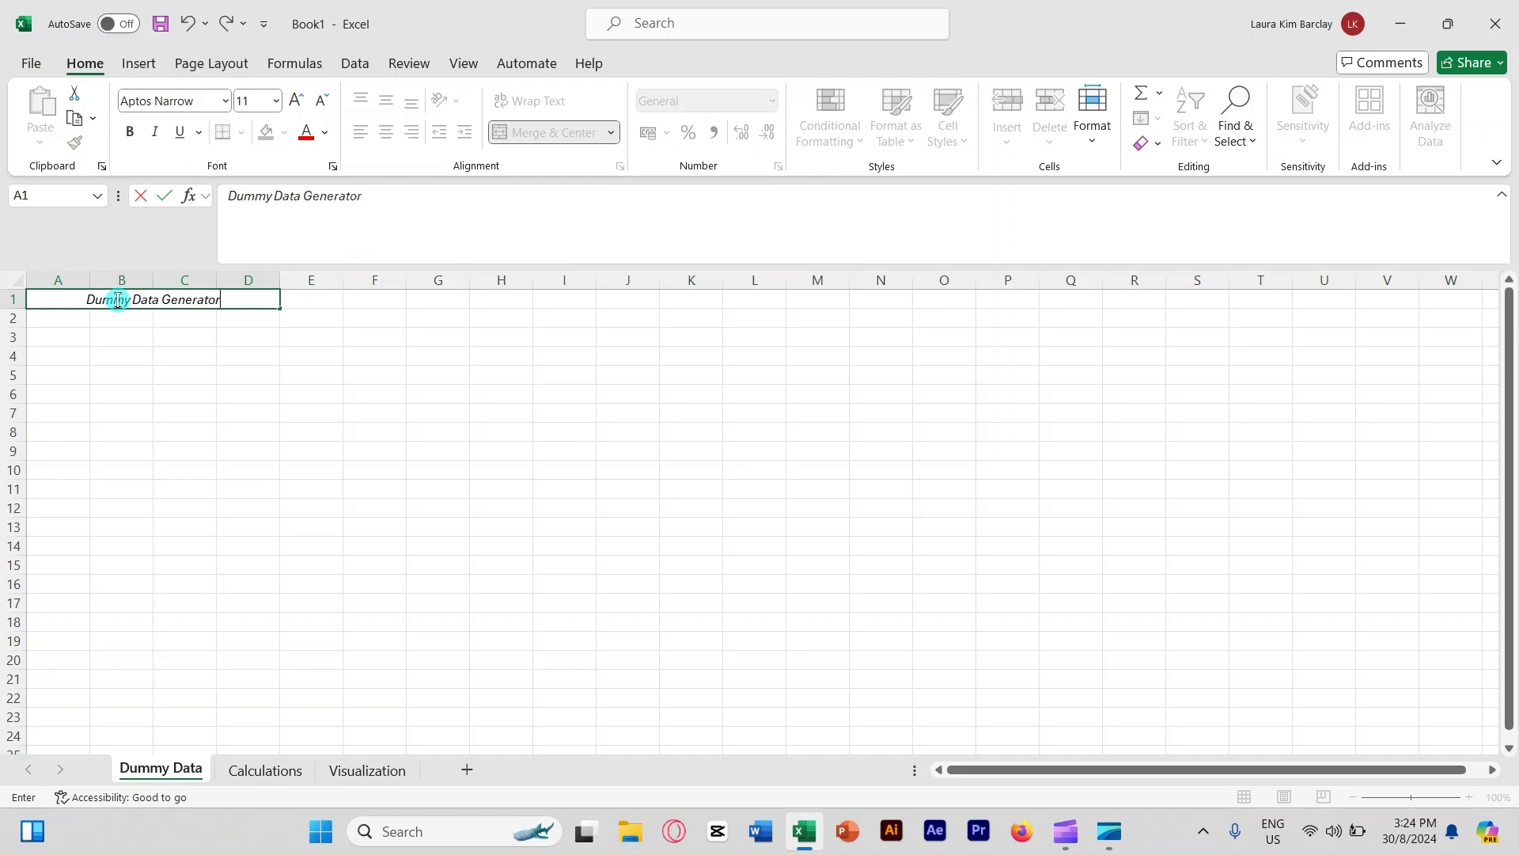
pyautogui.click(230, 331)
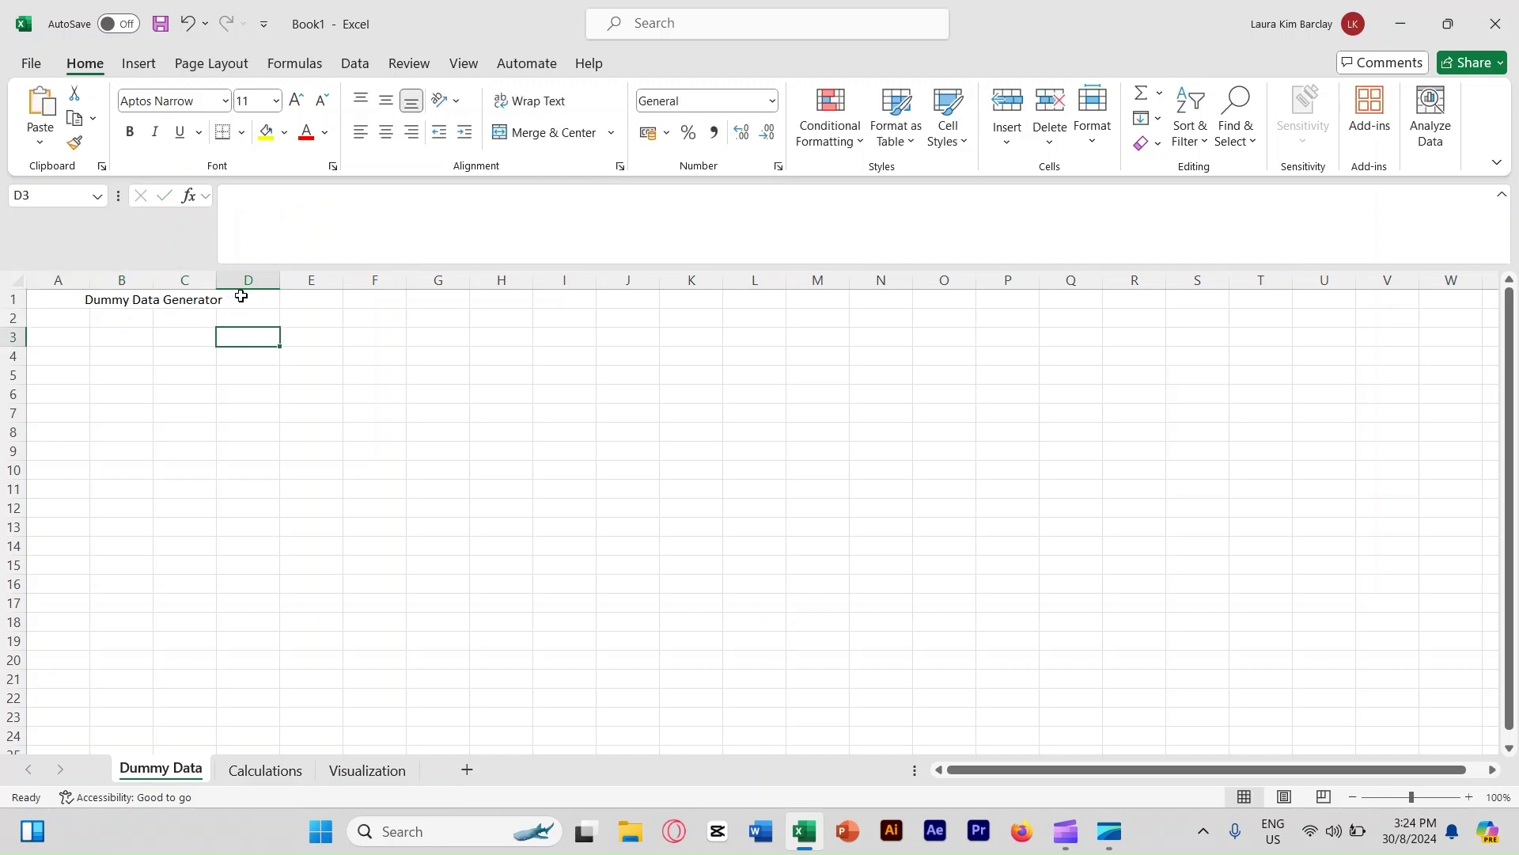
# - Enlarge the title font to size 20
pyautogui.click(233, 297)
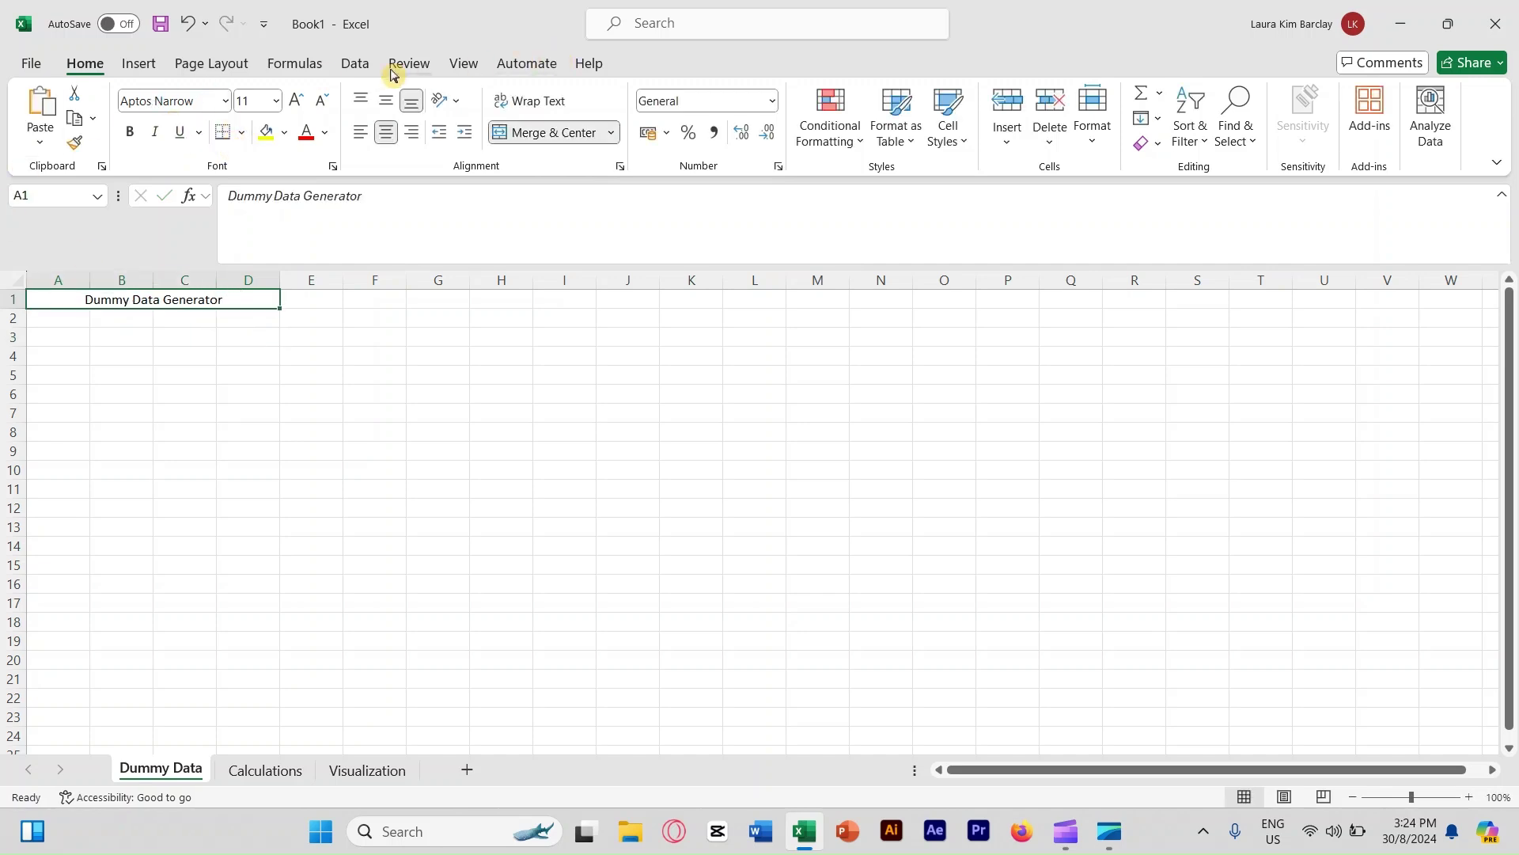
pyautogui.click(297, 101)
pyautogui.click(298, 101)
pyautogui.click(298, 100)
pyautogui.click(298, 101)
pyautogui.click(298, 101)
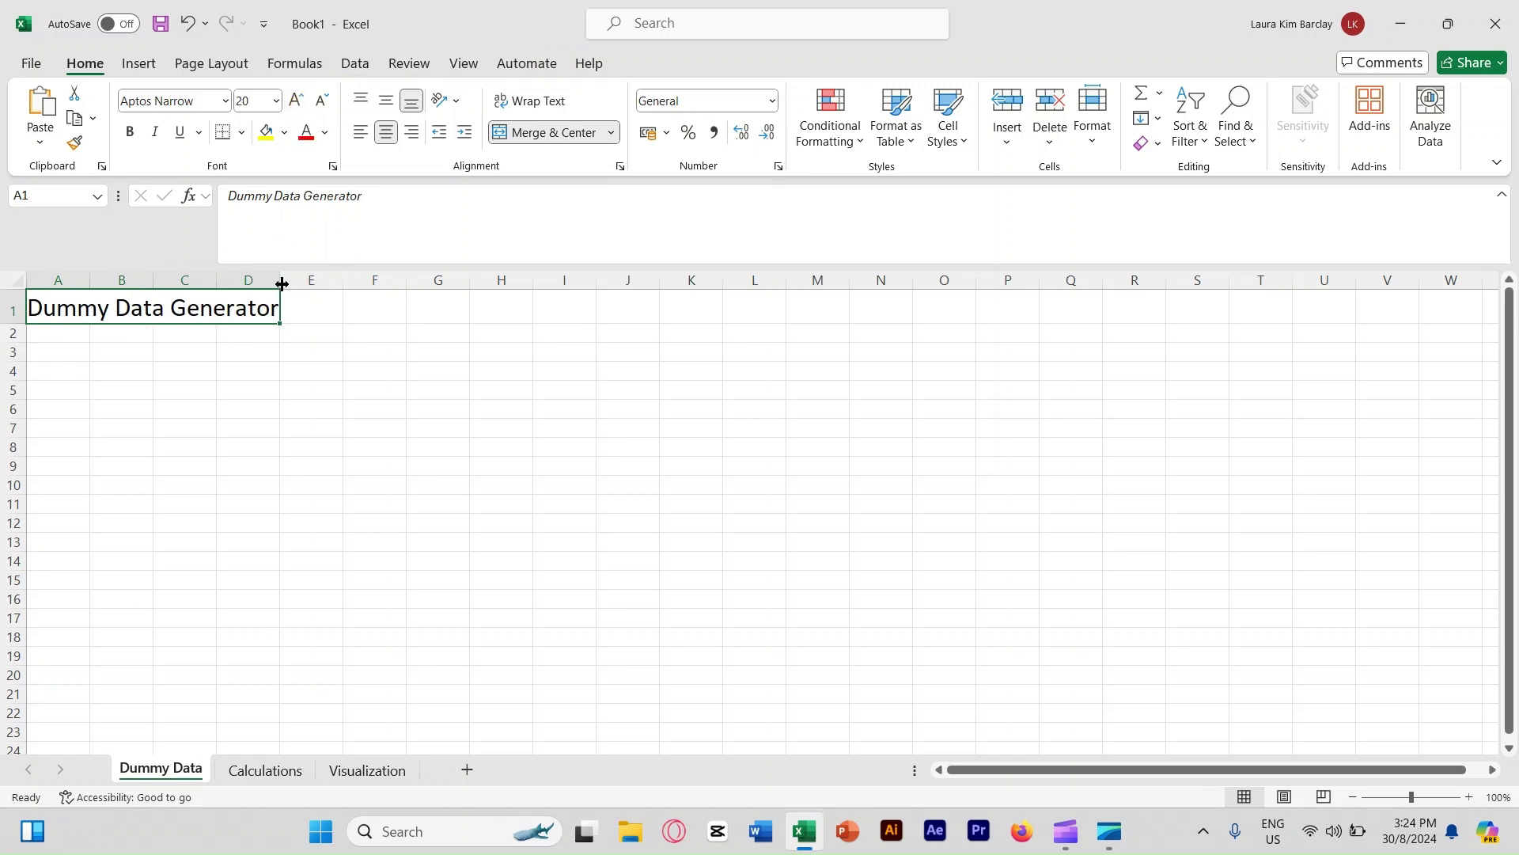
# - Resize columns A through D so the title fits
pyautogui.moveTo(287, 286); pyautogui.dragTo(369, 281)
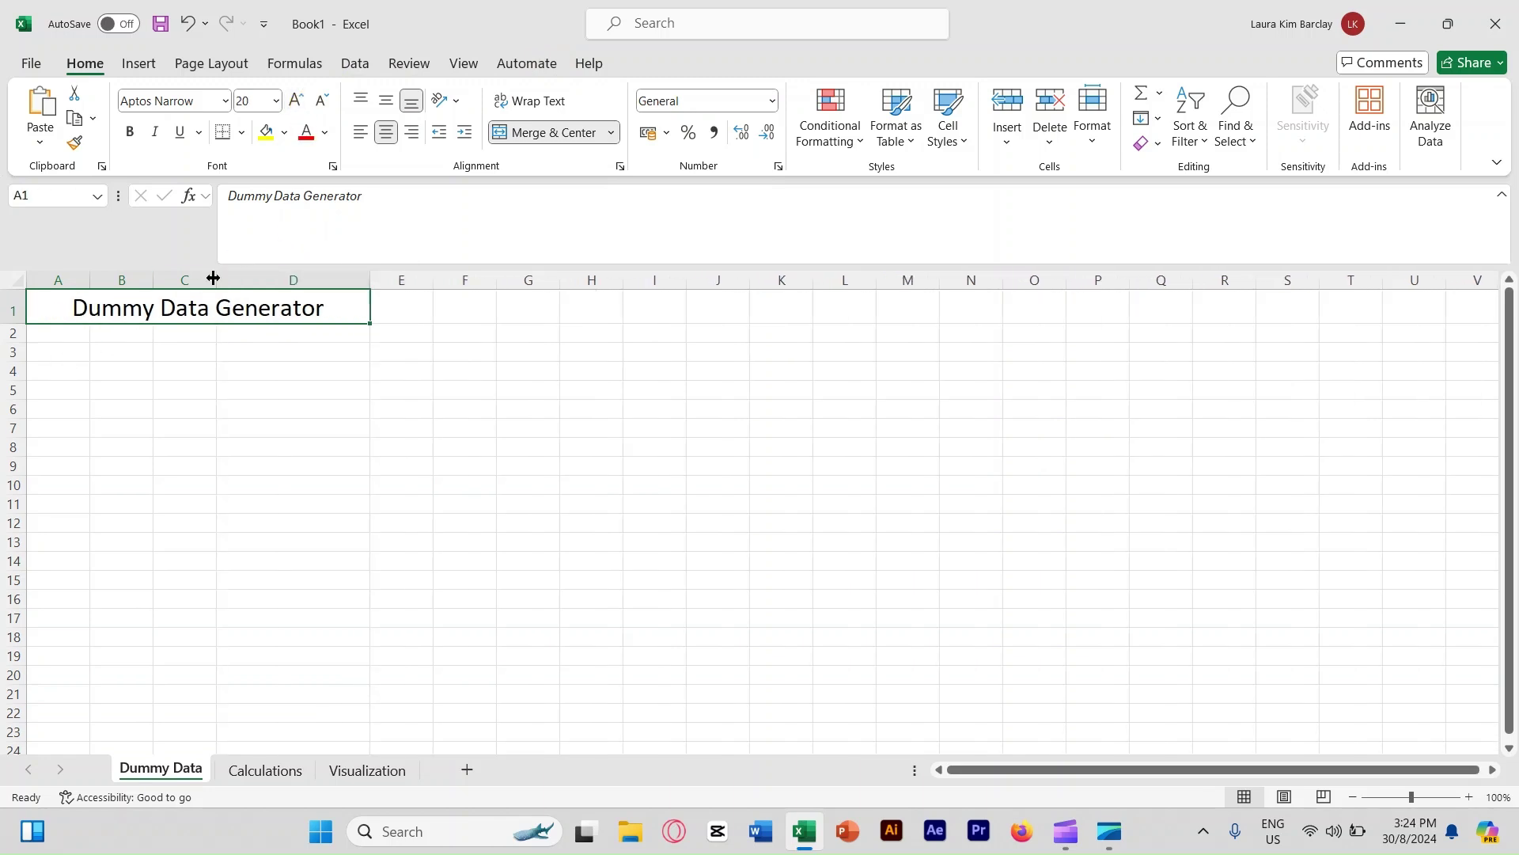
pyautogui.moveTo(214, 279); pyautogui.dragTo(264, 278)
pyautogui.moveTo(152, 279); pyautogui.dragTo(201, 279)
pyautogui.moveTo(87, 278); pyautogui.dragTo(66, 279)
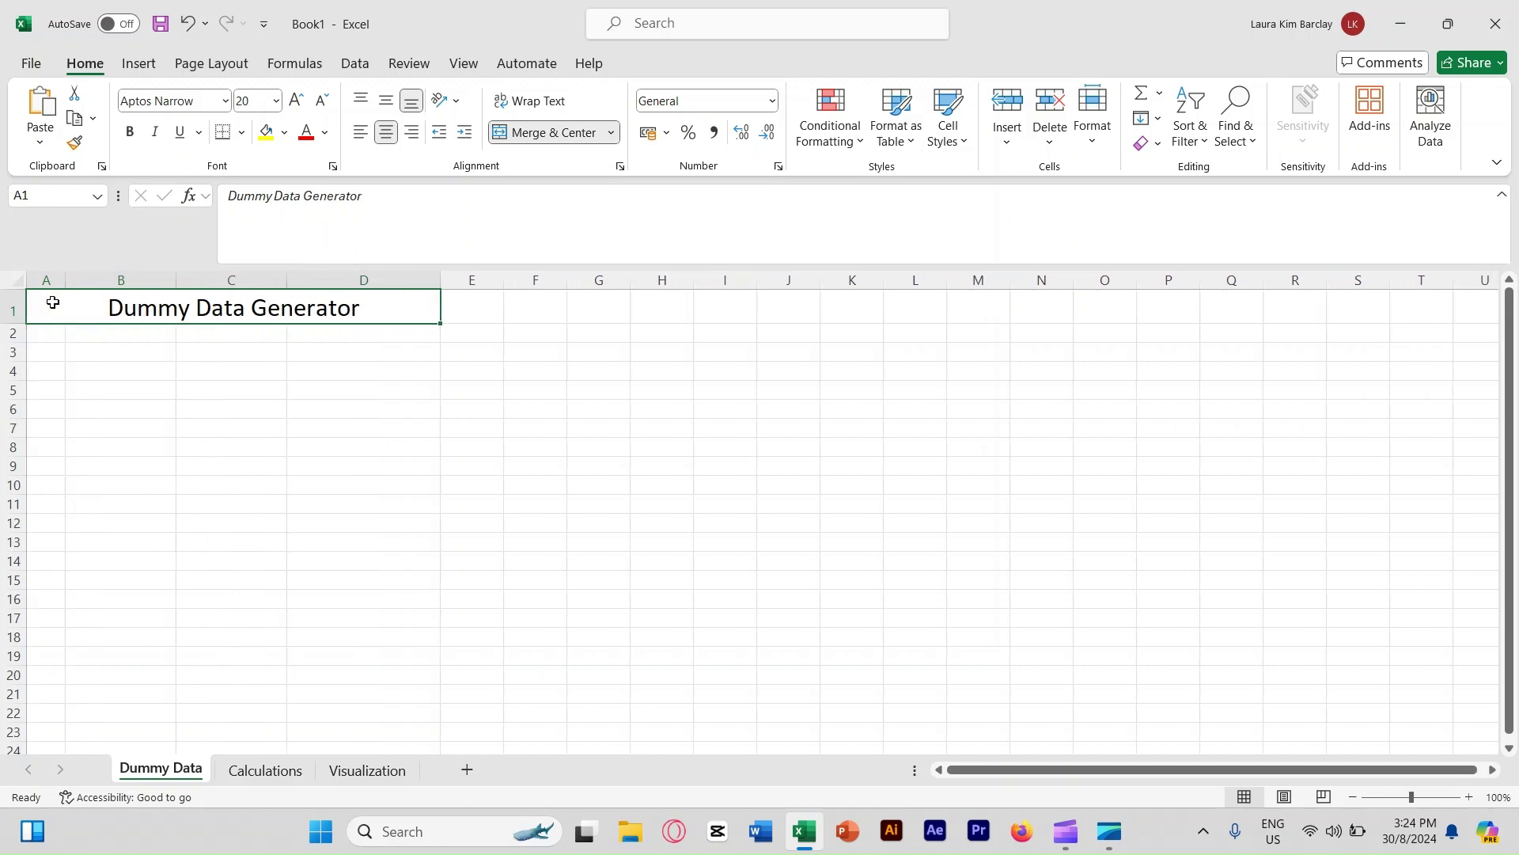
# - Enter the headers No., Gender, Height (metres) and Weight (kg) in A3:D3
pyautogui.click(46, 354)
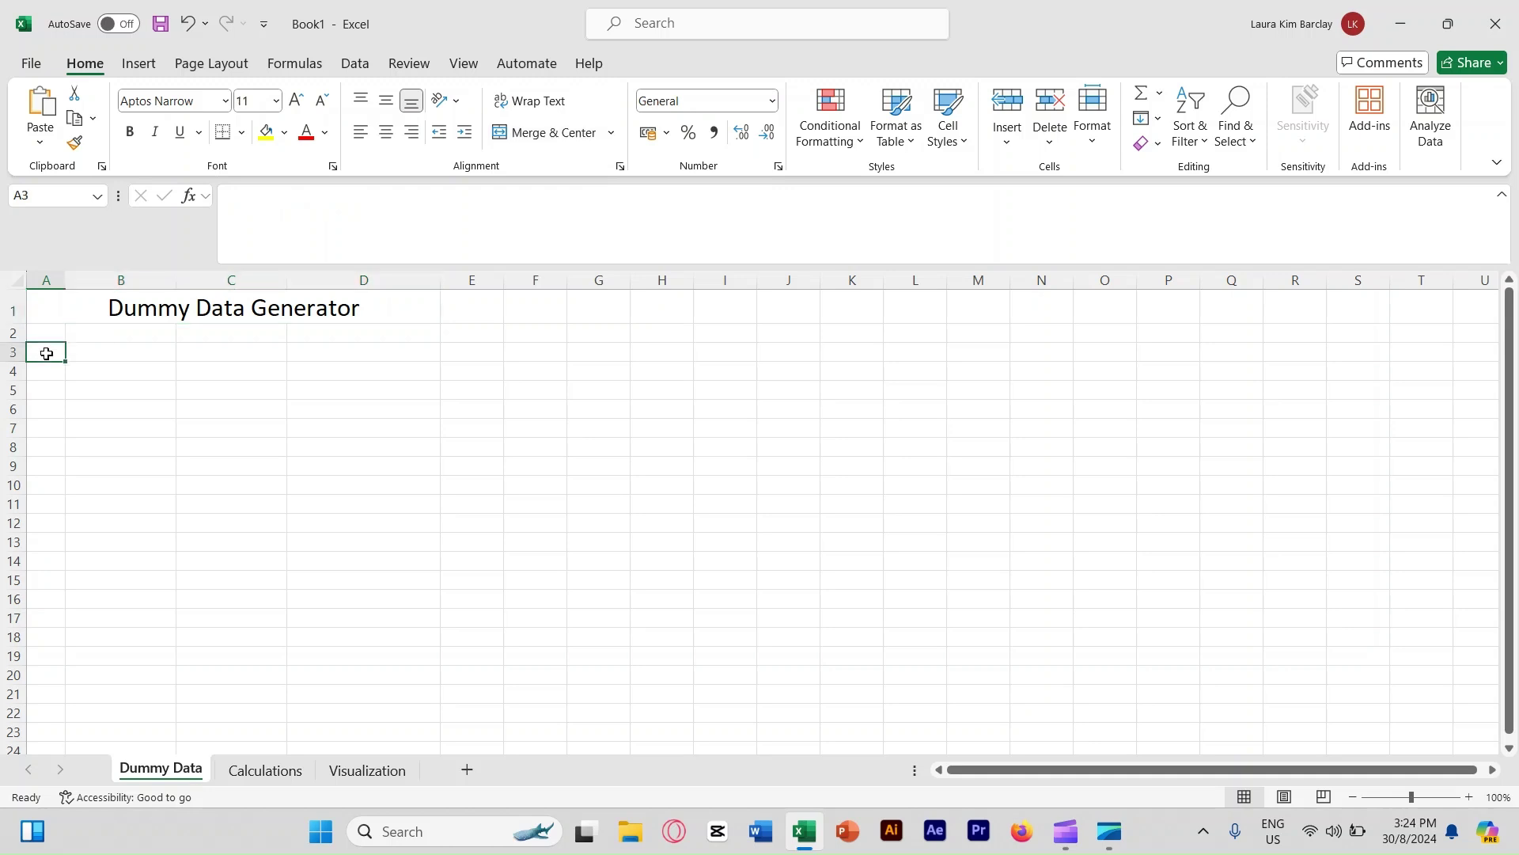
pyautogui.write('No.')
pyautogui.press('Tab')
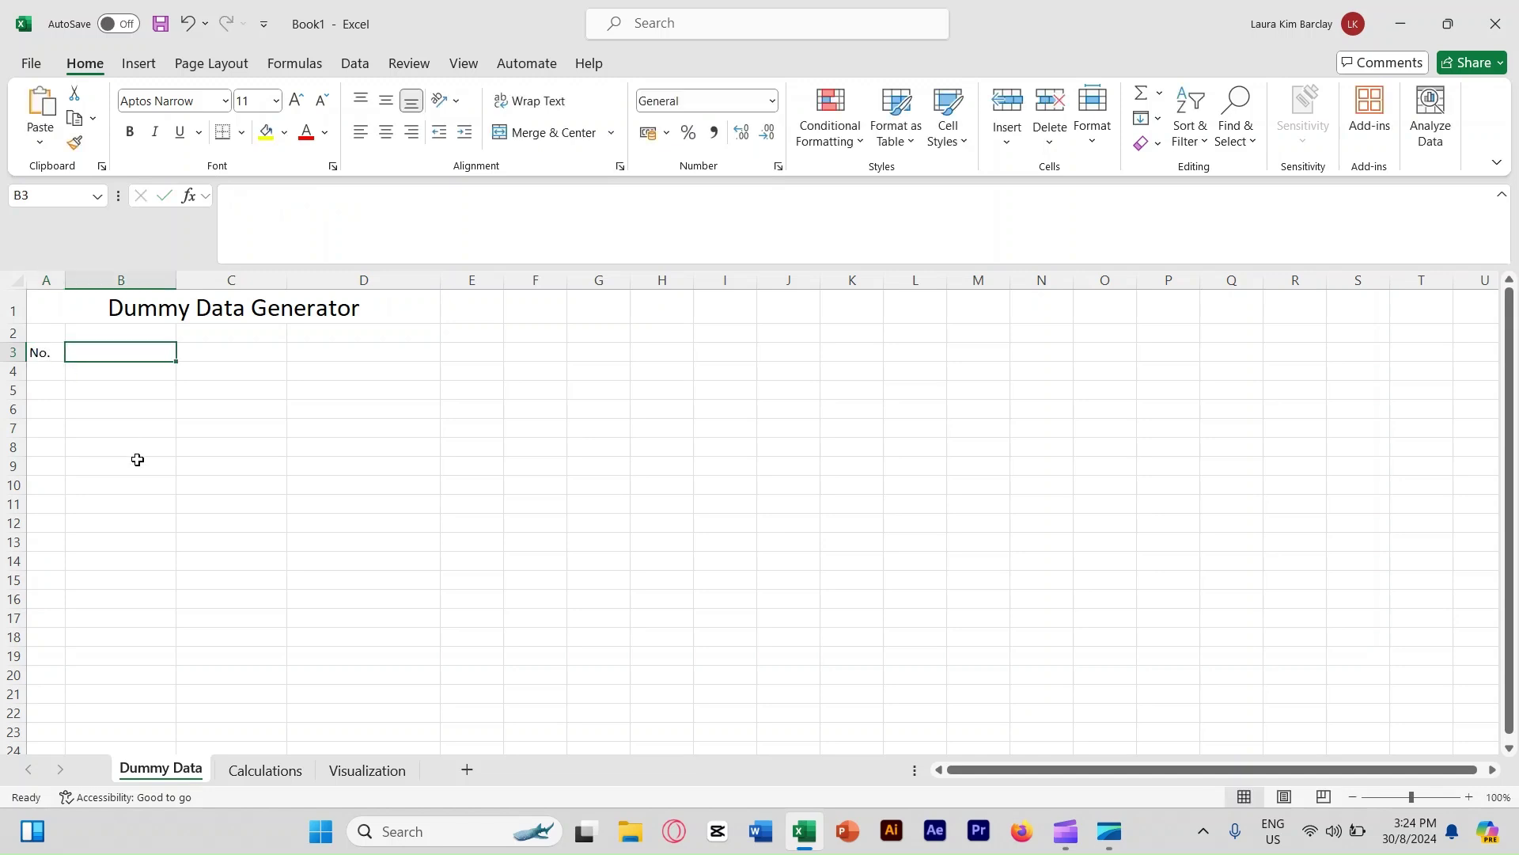
pyautogui.write('Gender')
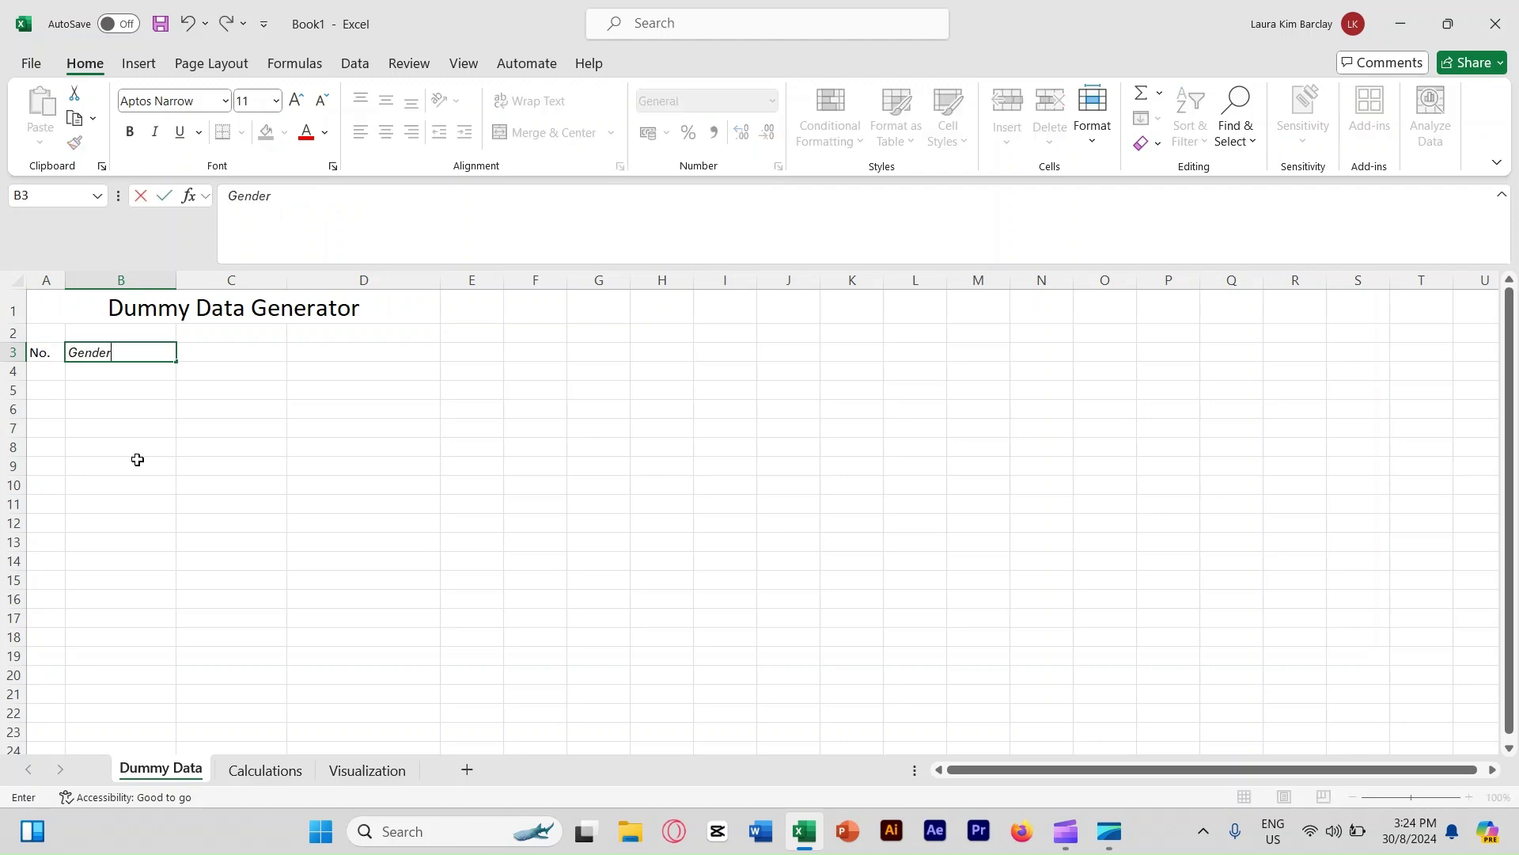
pyautogui.press('Tab')
pyautogui.write('Height')
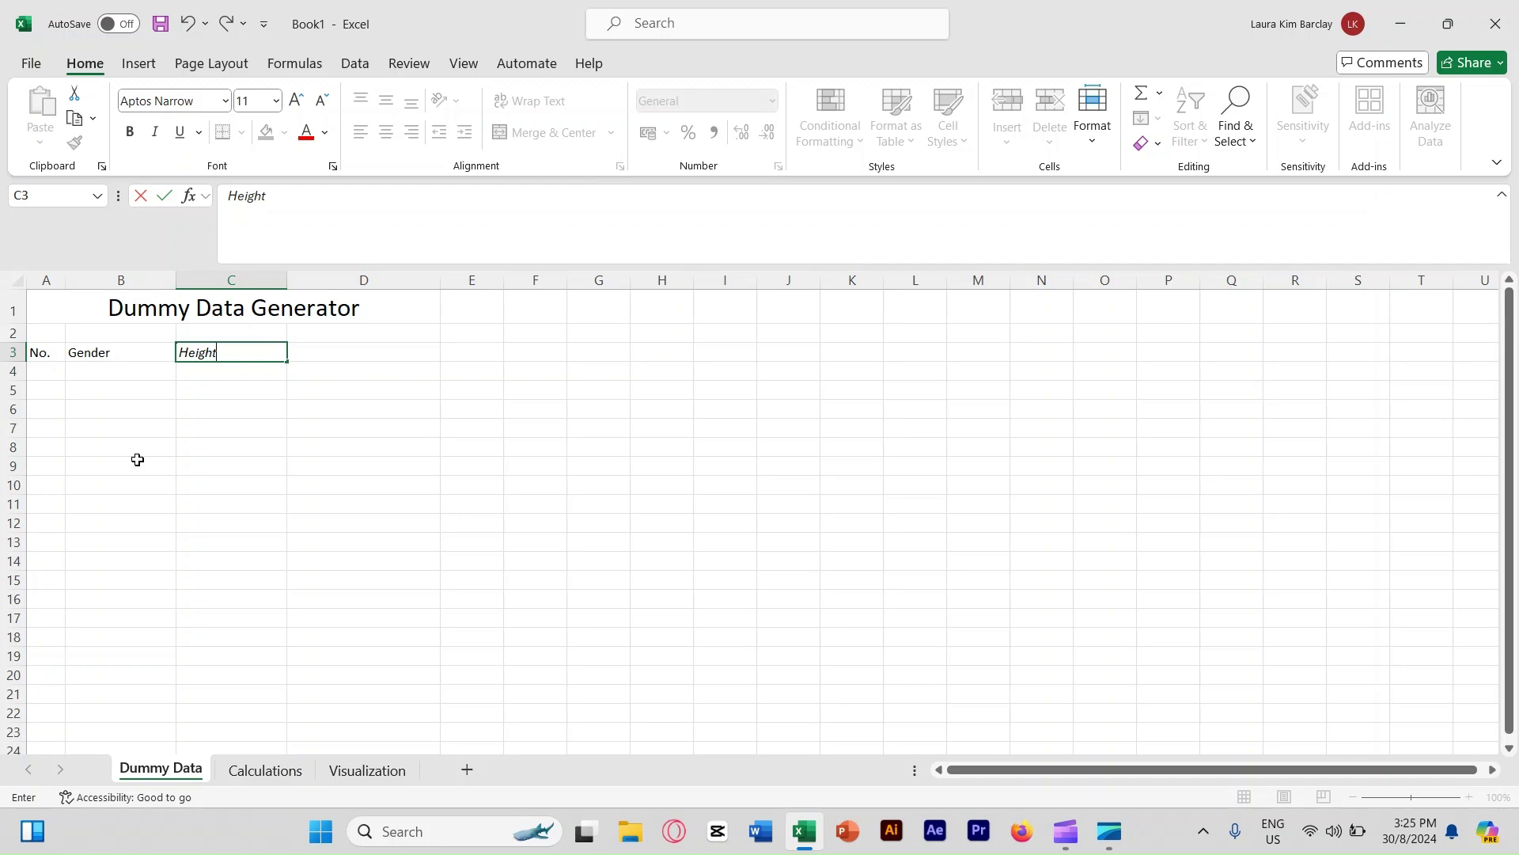
pyautogui.write('(')
pyautogui.press('BackSpace')
pyautogui.write('(metres)')
pyautogui.press('Tab')
pyautogui.write('Weight')
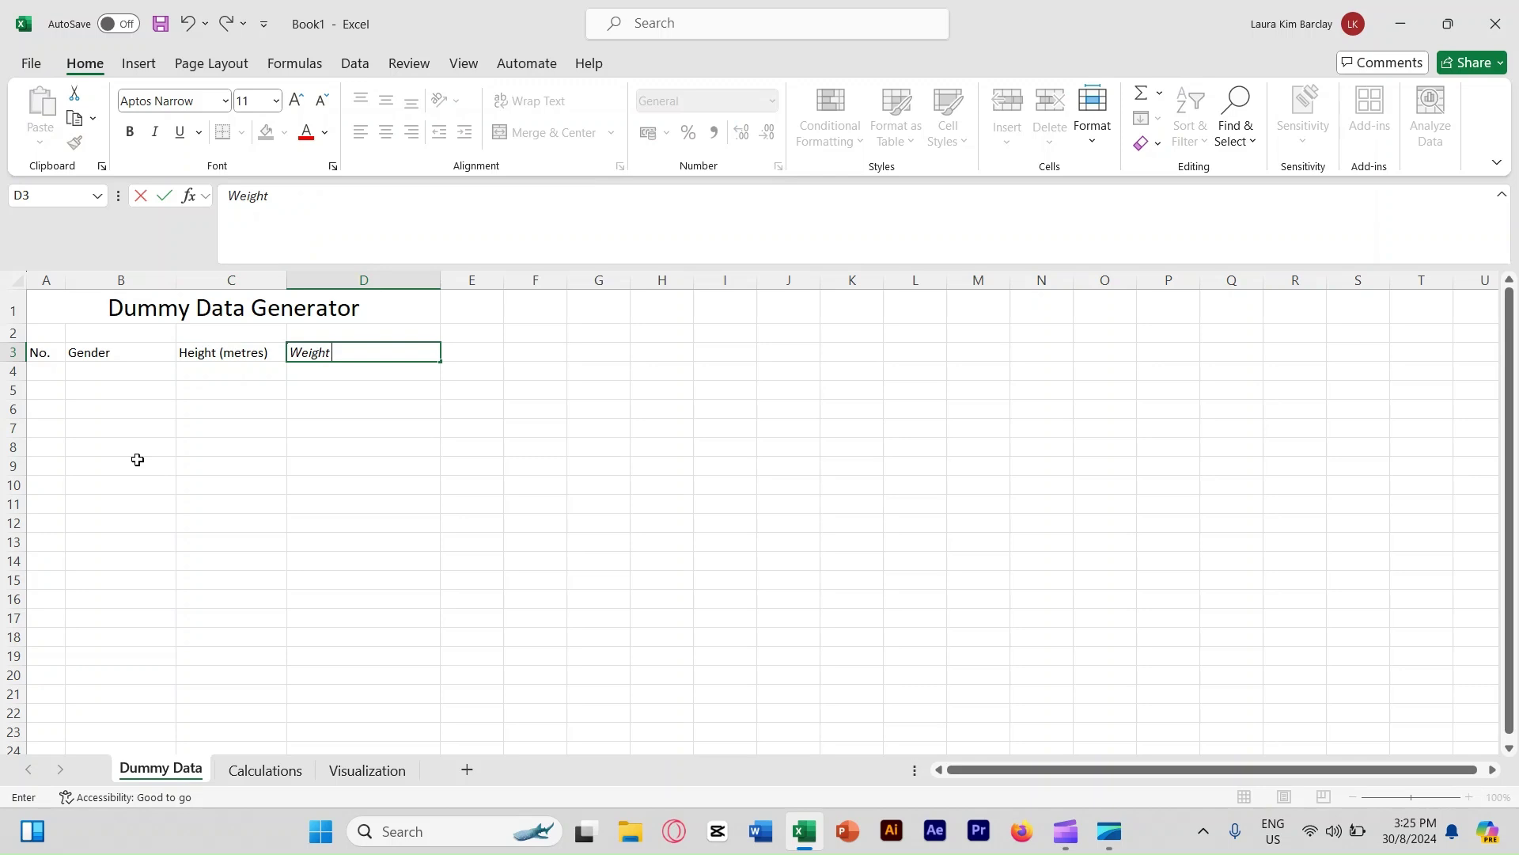
pyautogui.write(' (kg)')
# - Fill A4:A33 with numbers 1 to 30 by extending 1 and 2 down the No. column
pyautogui.click(45, 372)
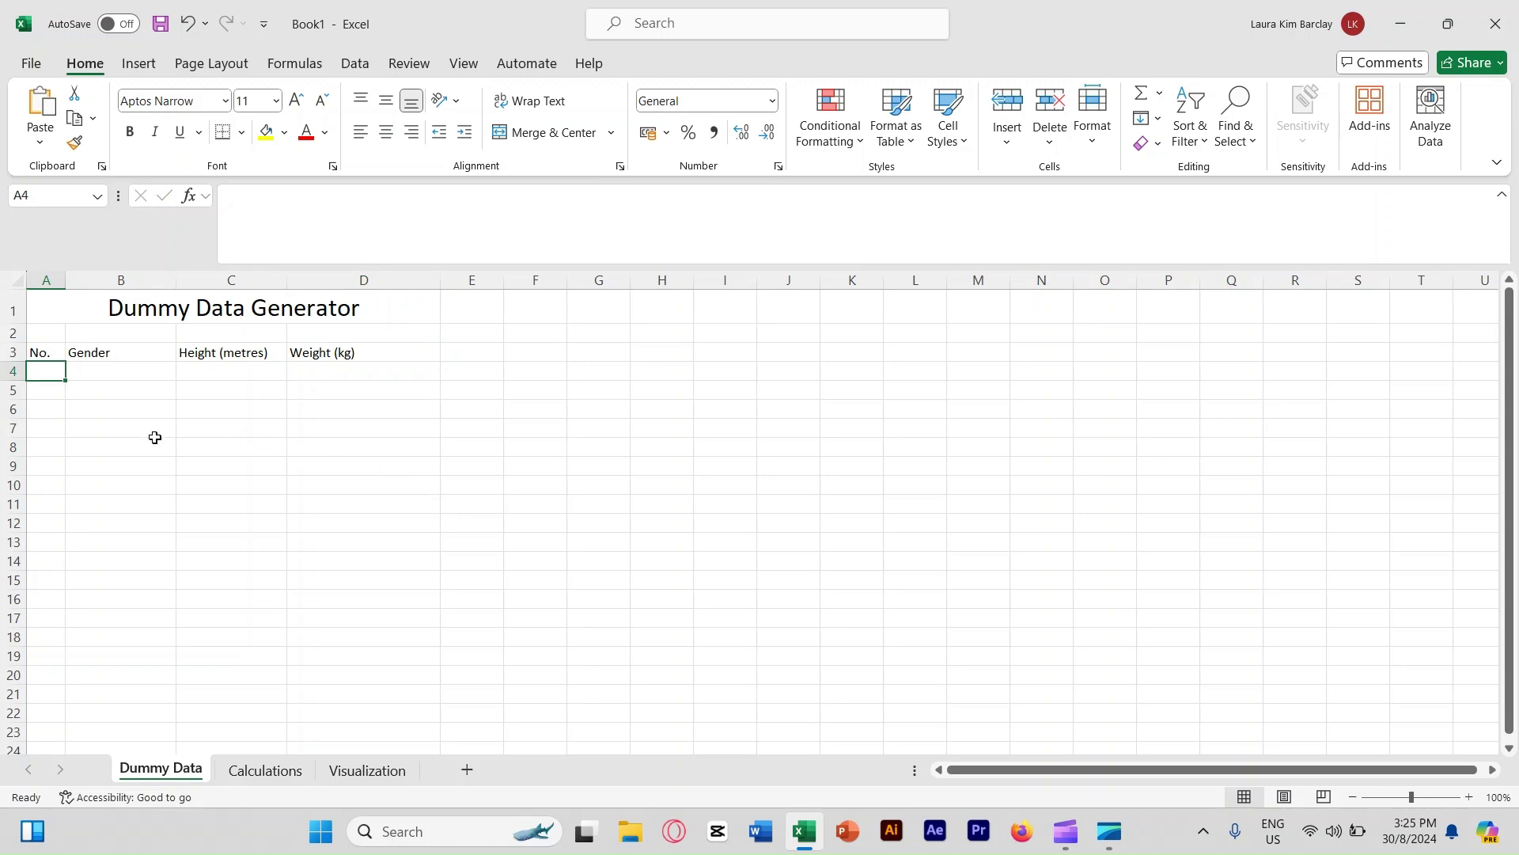
pyautogui.write('1')
pyautogui.click(51, 389)
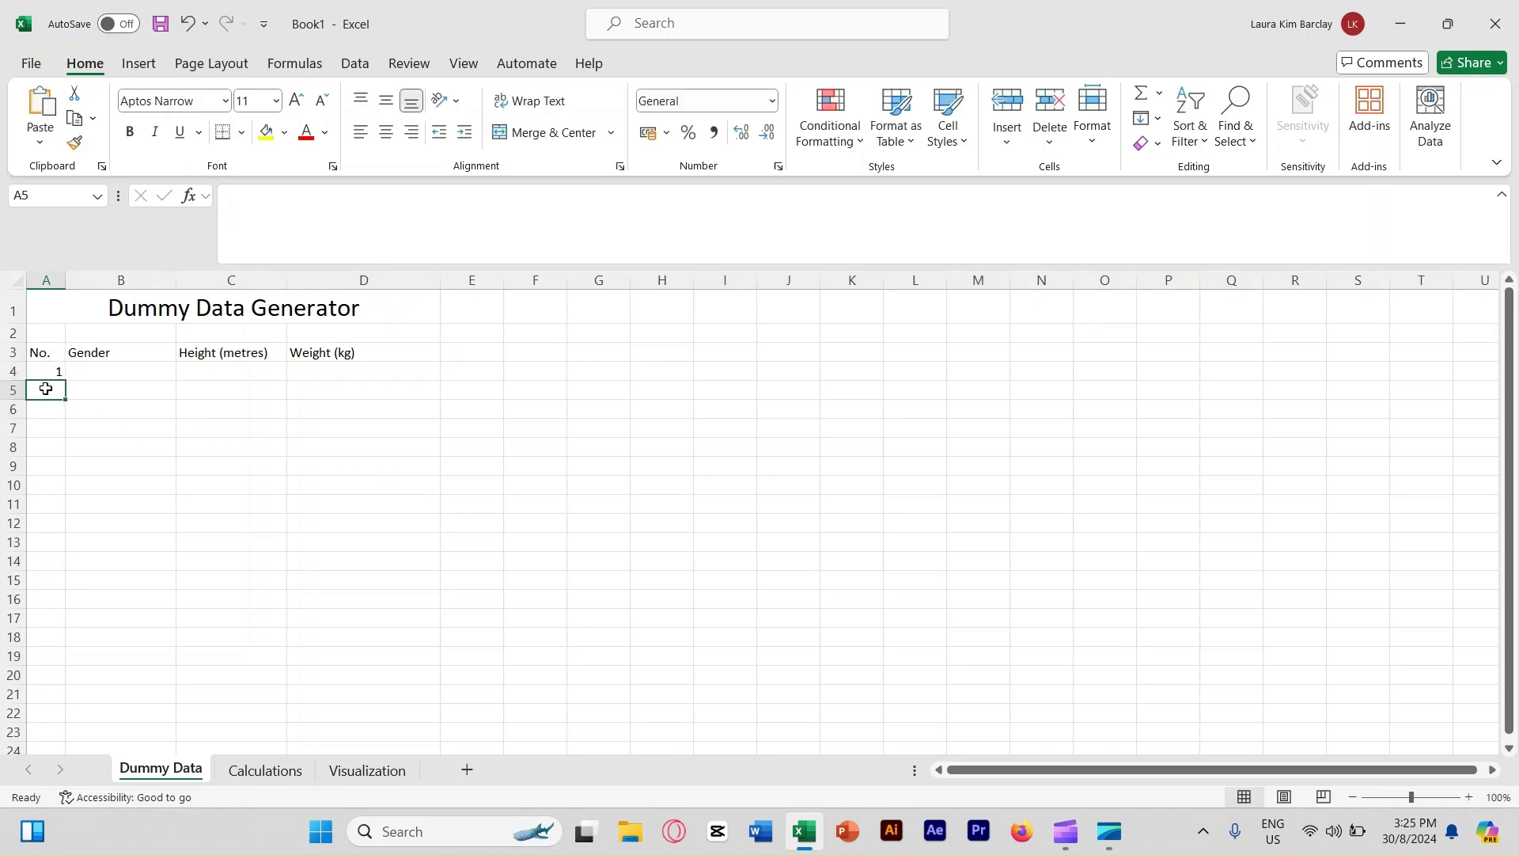
pyautogui.write('2')
pyautogui.click(43, 427)
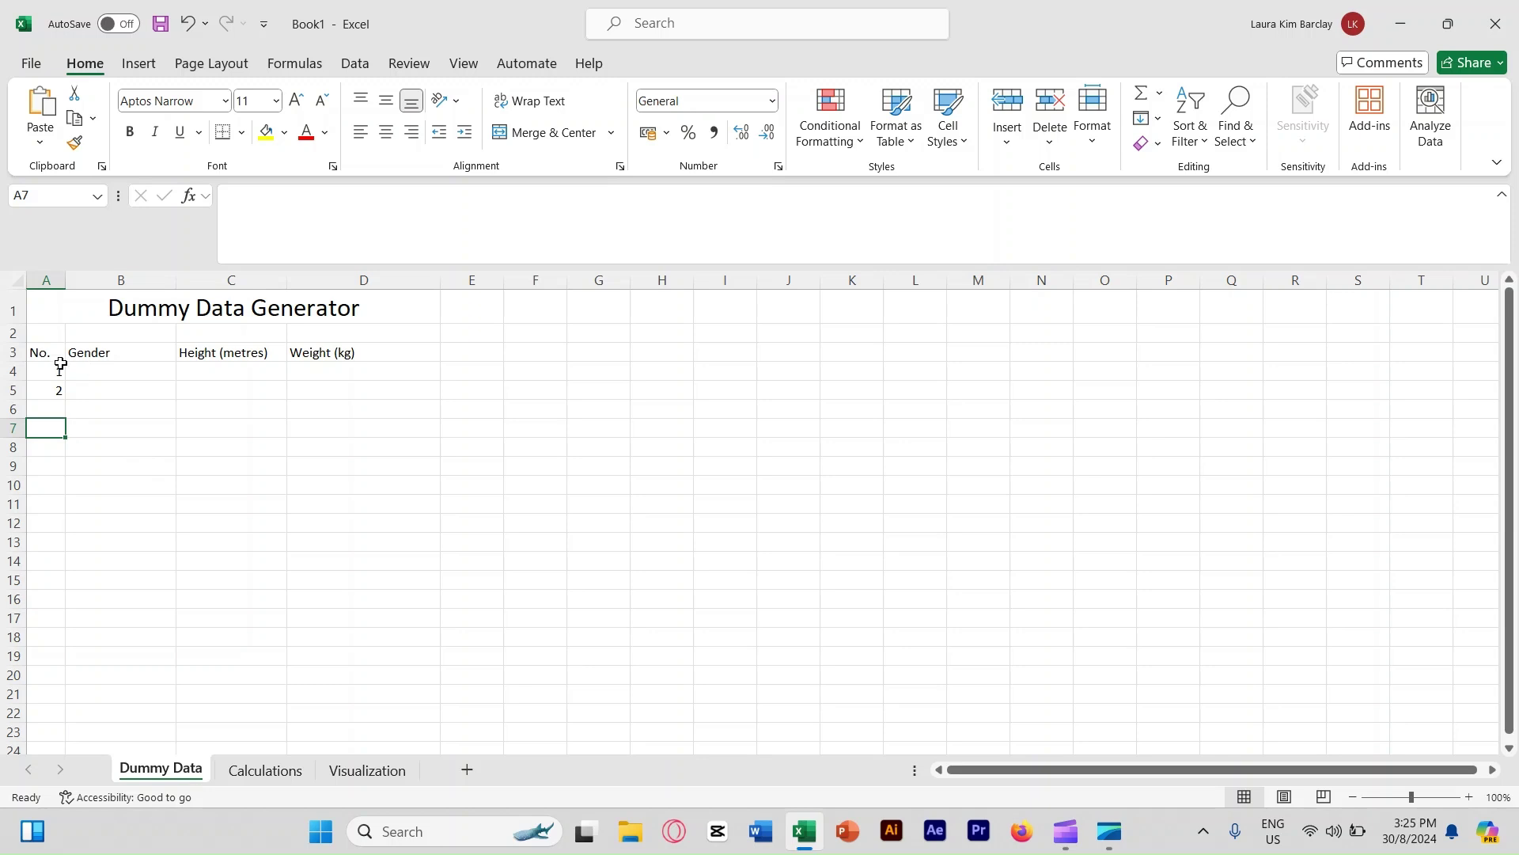
pyautogui.moveTo(50, 372); pyautogui.dragTo(51, 736)
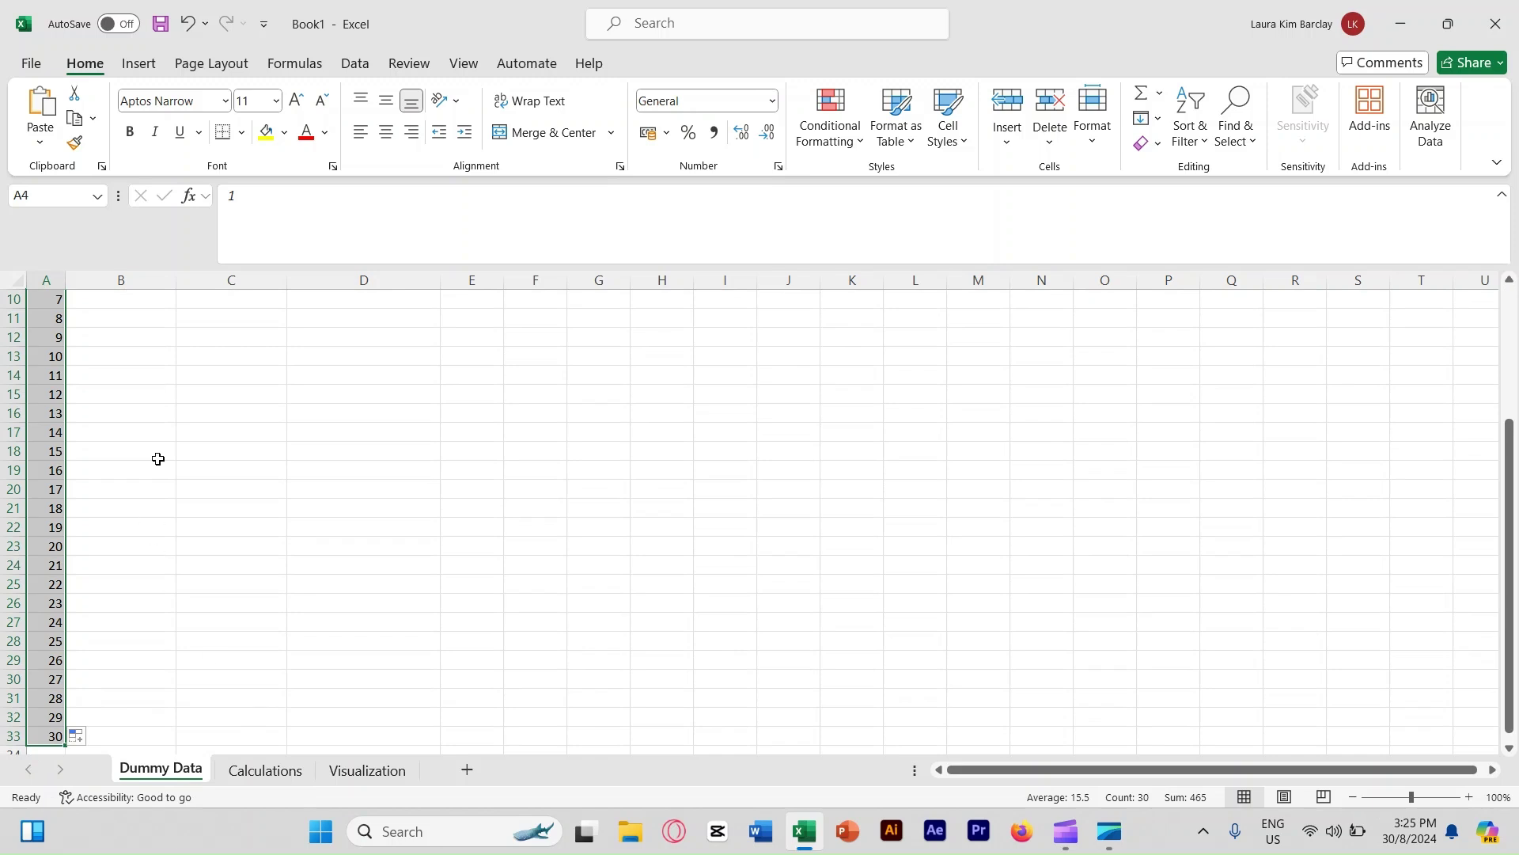
pyautogui.click(183, 359)
pyautogui.scroll(3, 196, 356)
pyautogui.scroll(1, 198, 359)
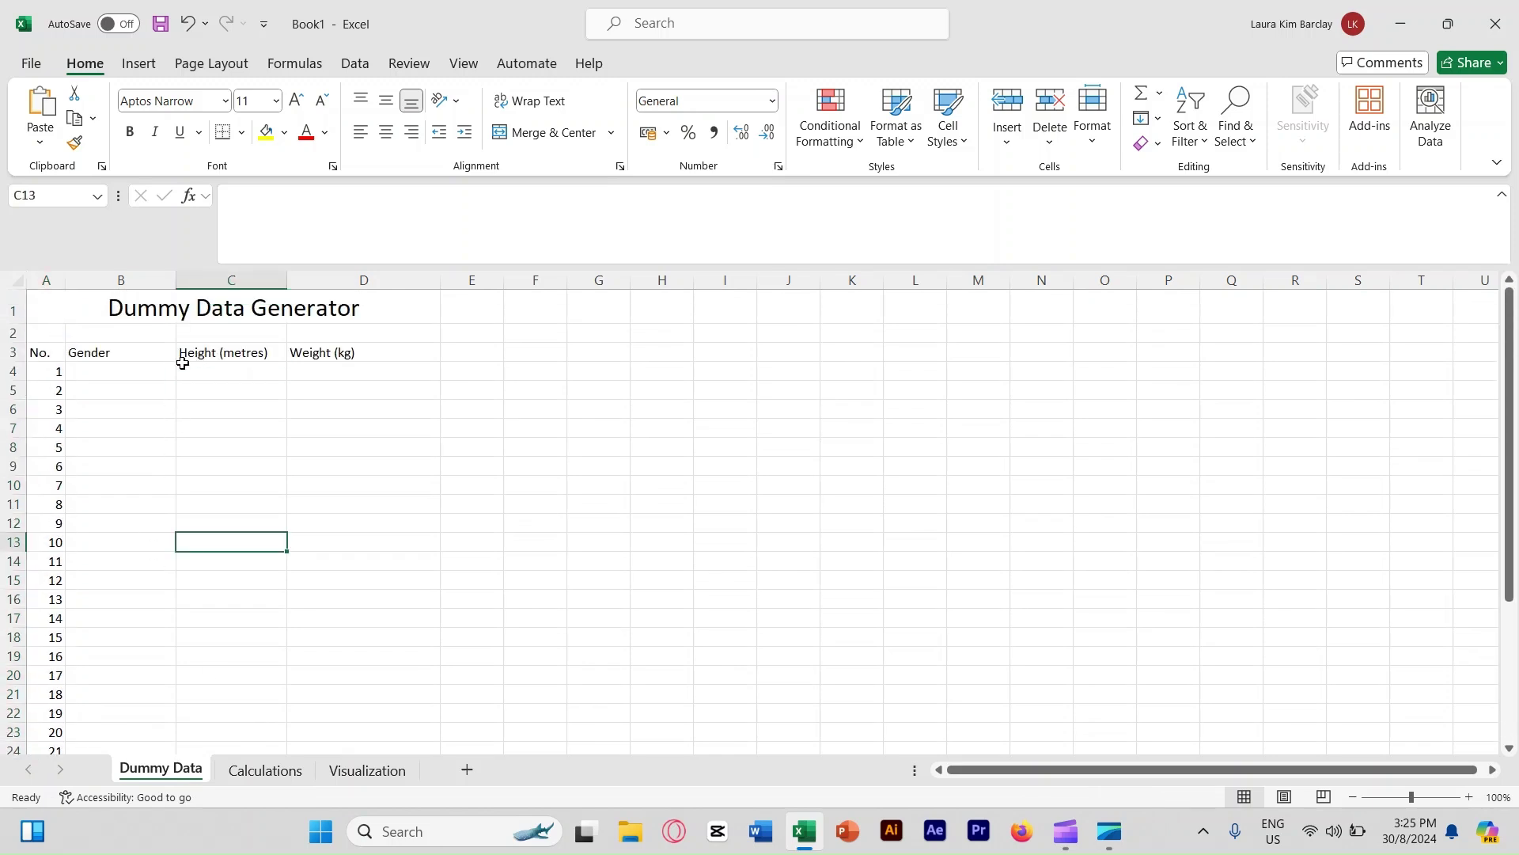
# - Enter =CHOOSE(RANDBETWEEN(1,2),"Female","Male") in B4 for a random gender
pyautogui.click(133, 370)
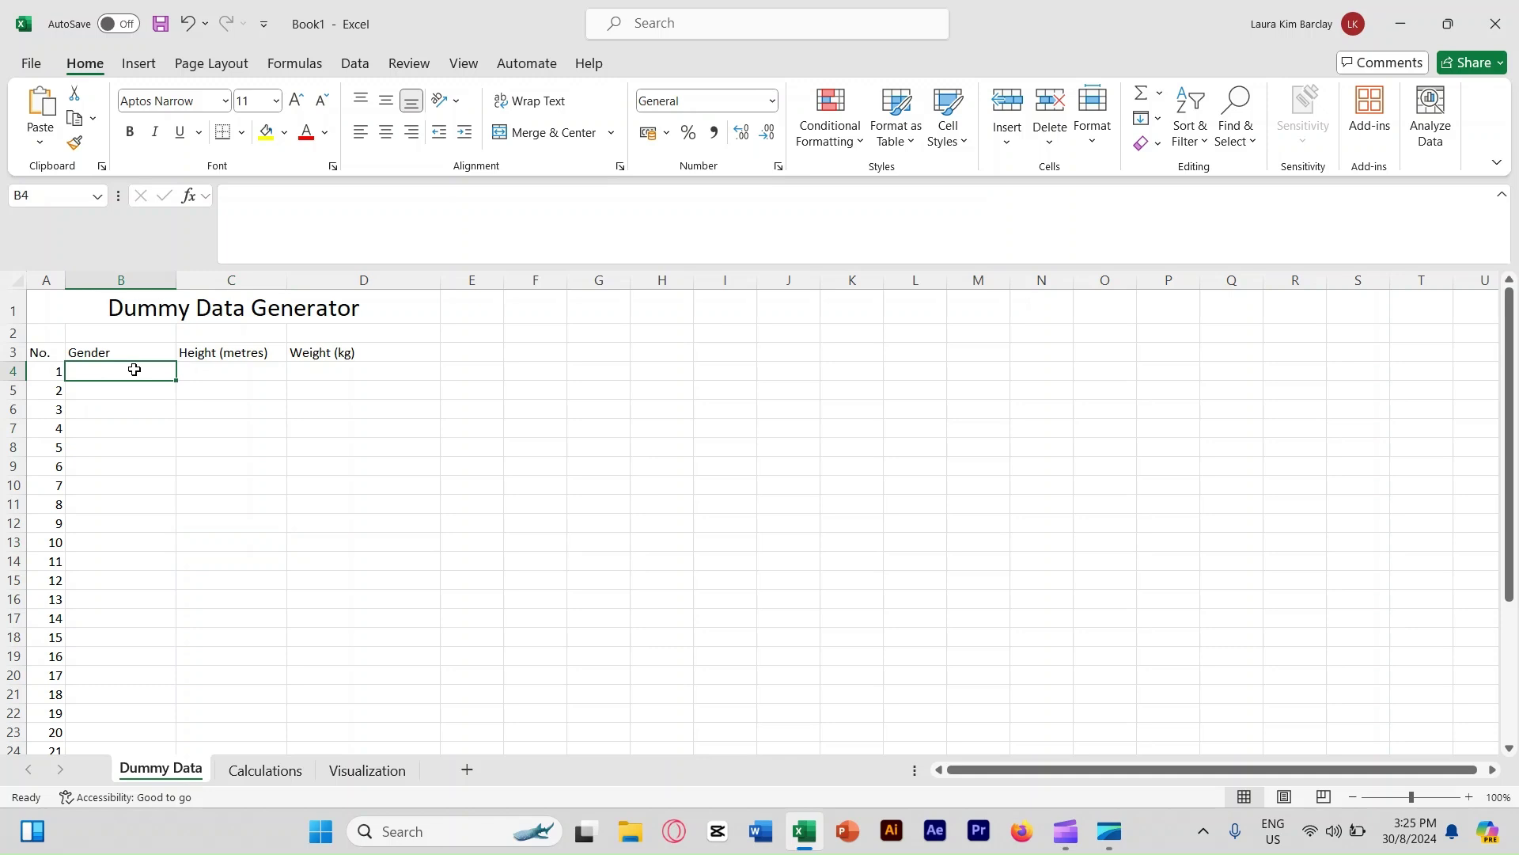
pyautogui.write('=choos')
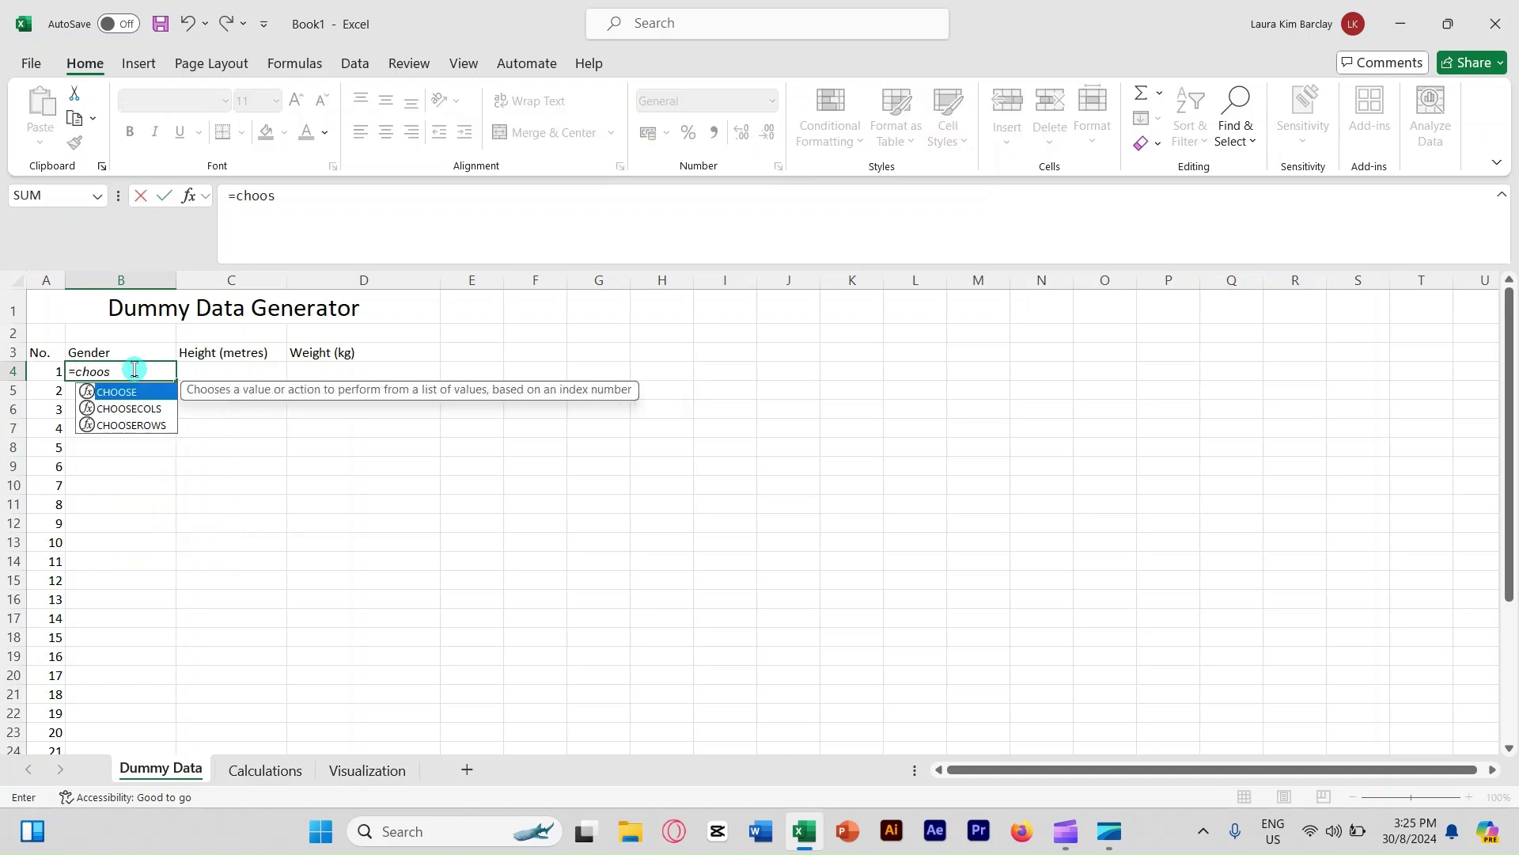
pyautogui.write('e(ra')
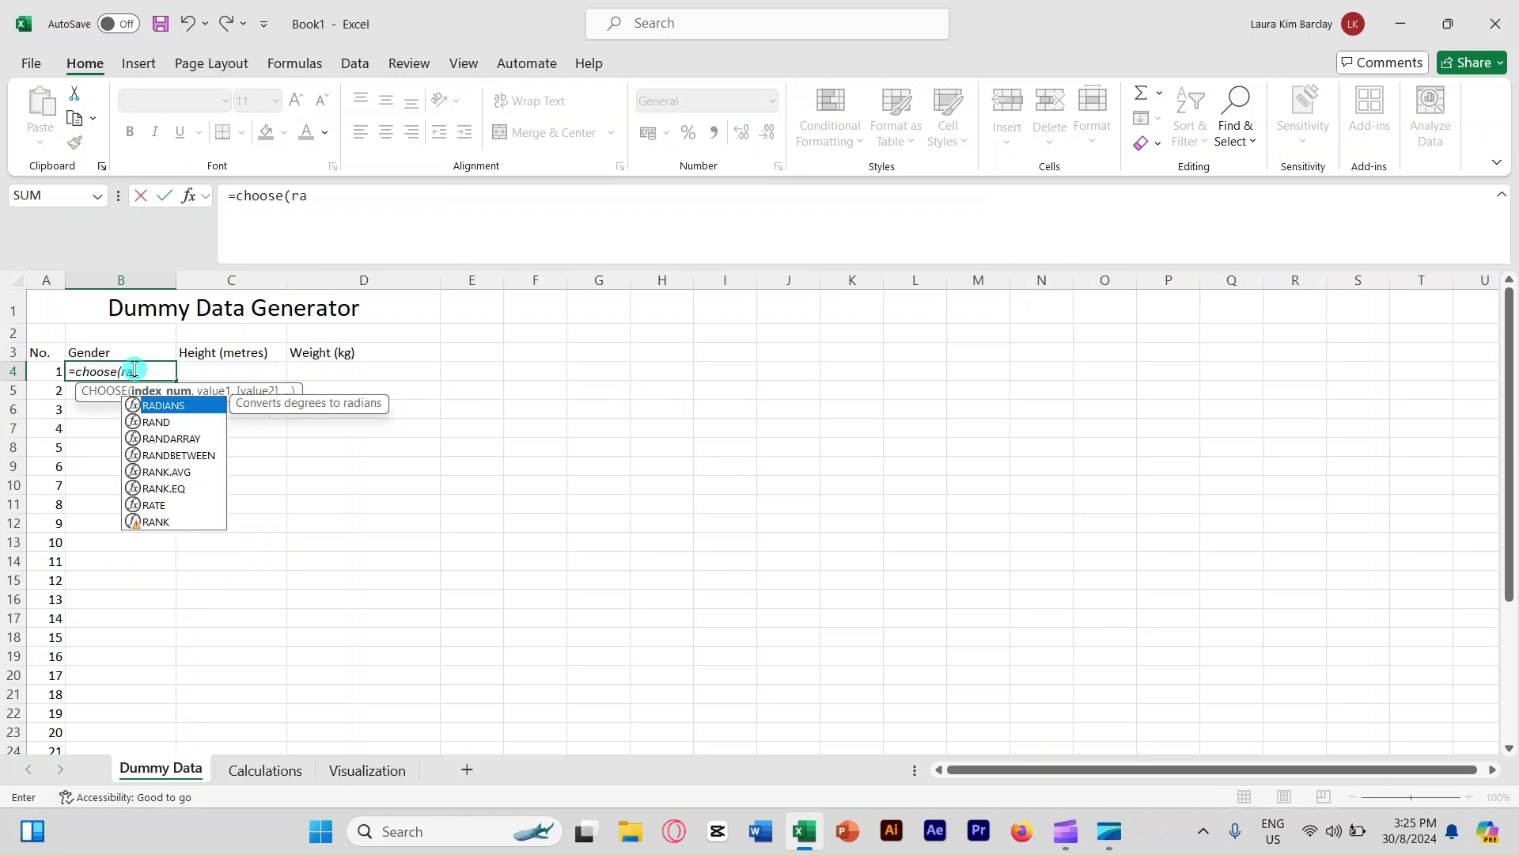
pyautogui.write('ndbetween')
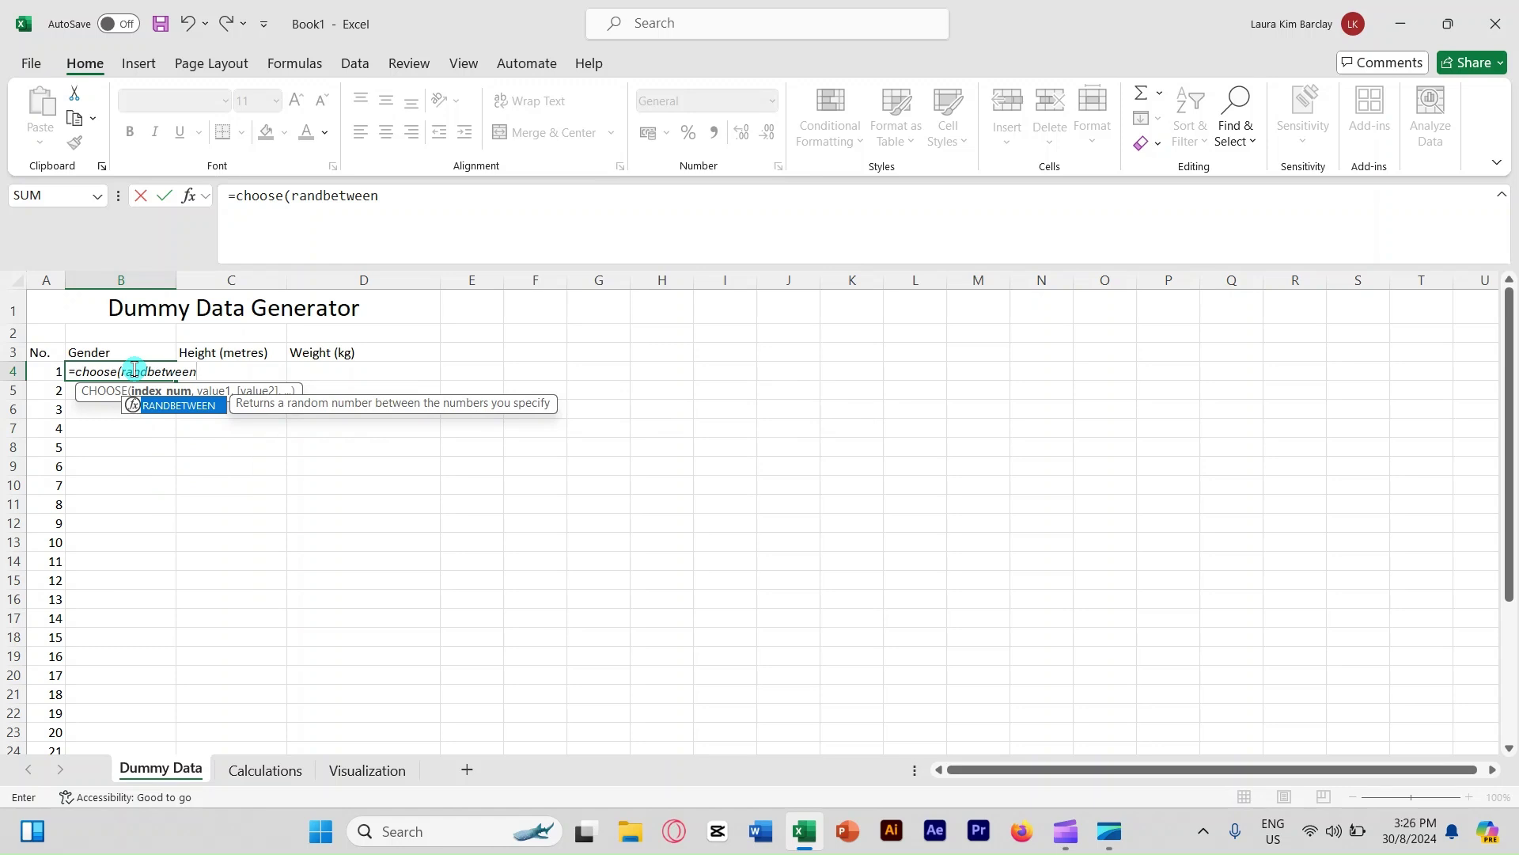
pyautogui.write('(1,2),')
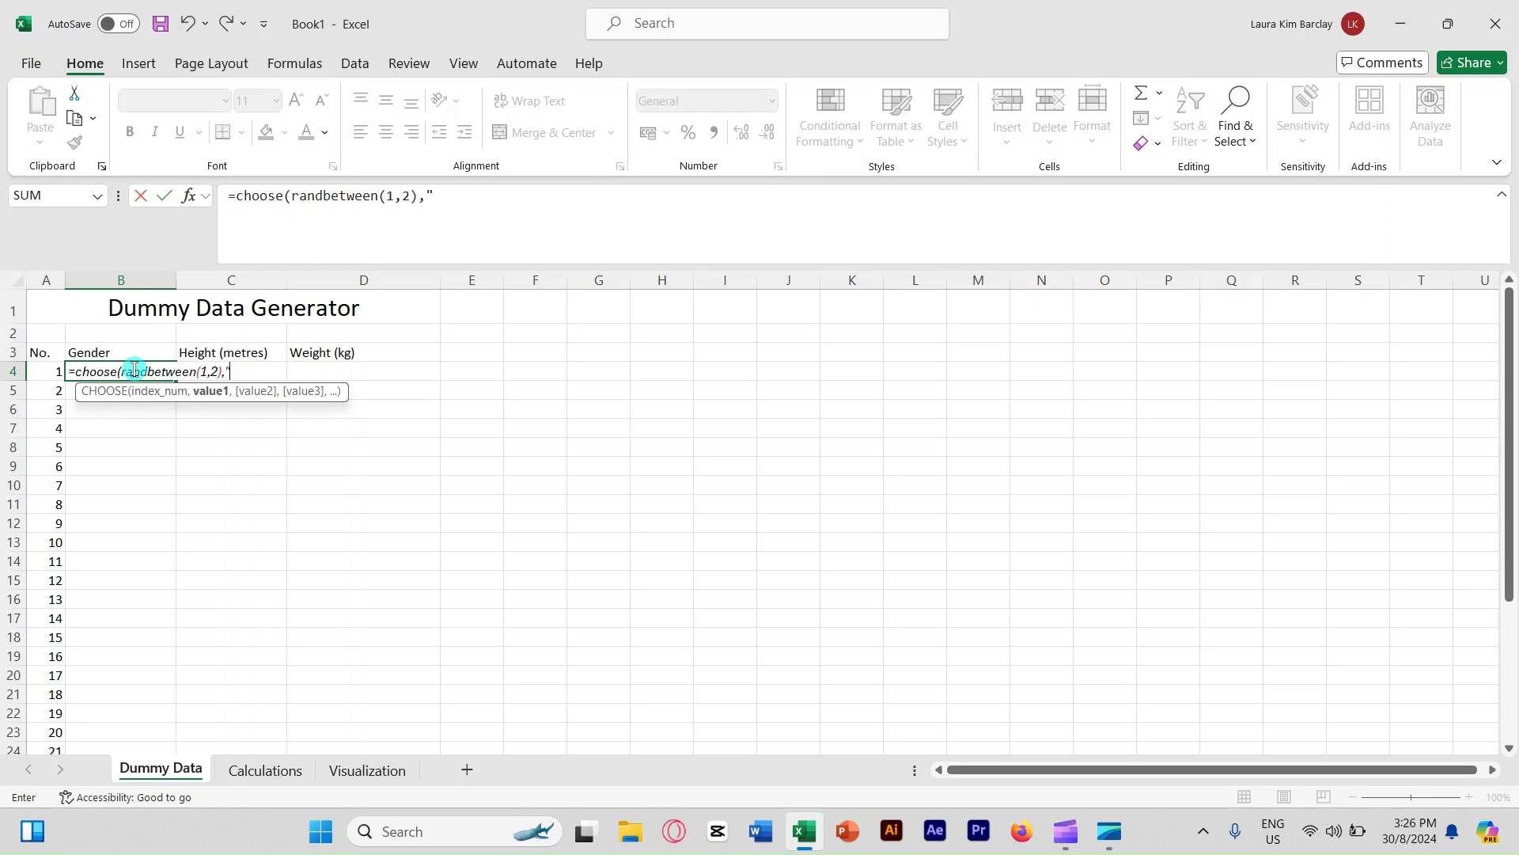
pyautogui.write('"Female","male')
pyautogui.press('BackSpace')
pyautogui.press('BackSpace')
pyautogui.press('BackSpace')
pyautogui.press('BackSpace')
pyautogui.write('Male')
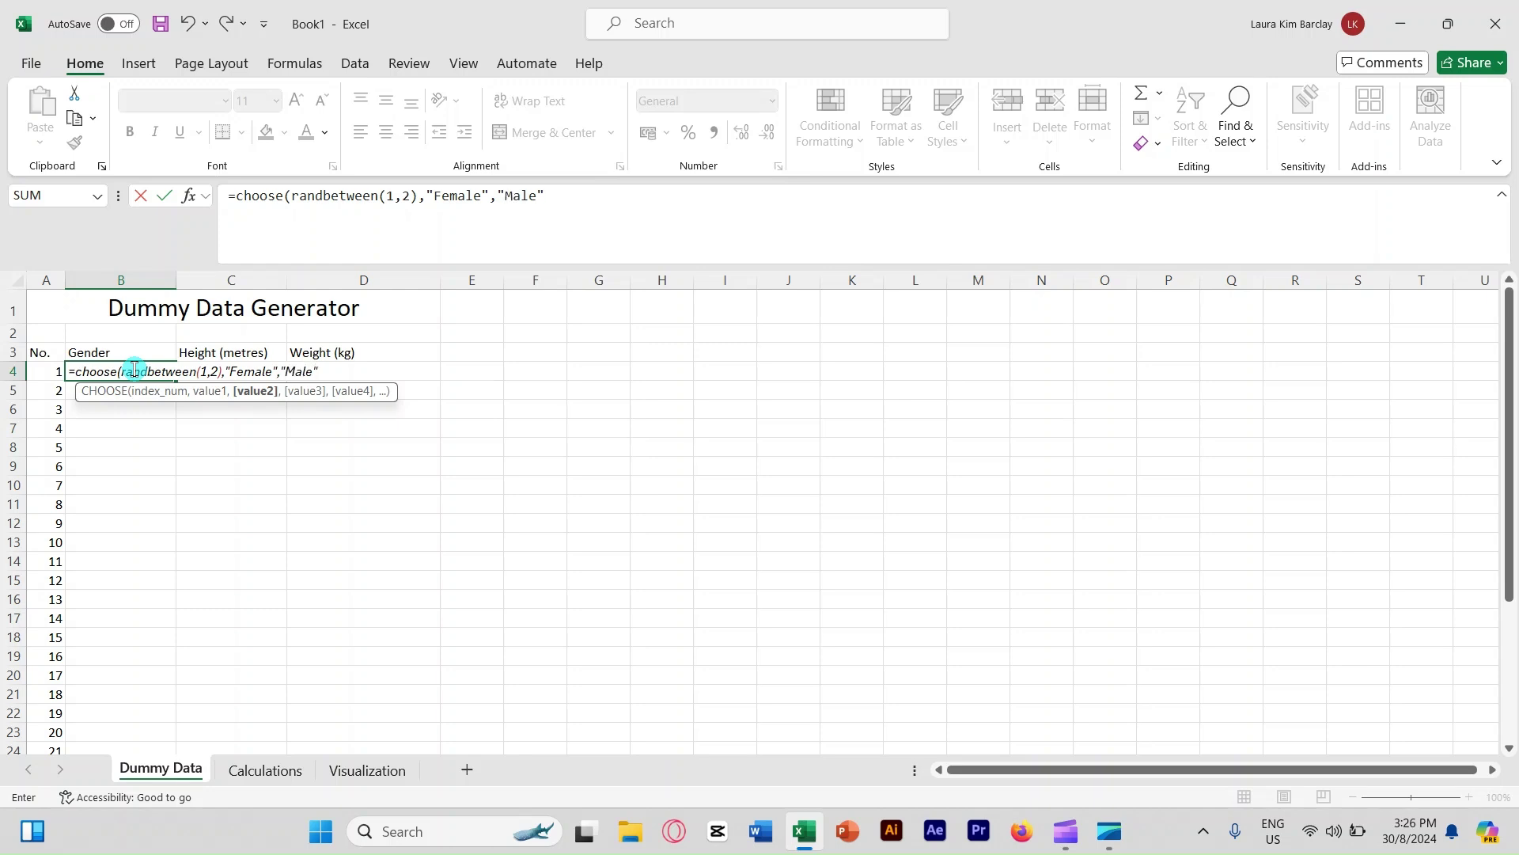
pyautogui.write('")')
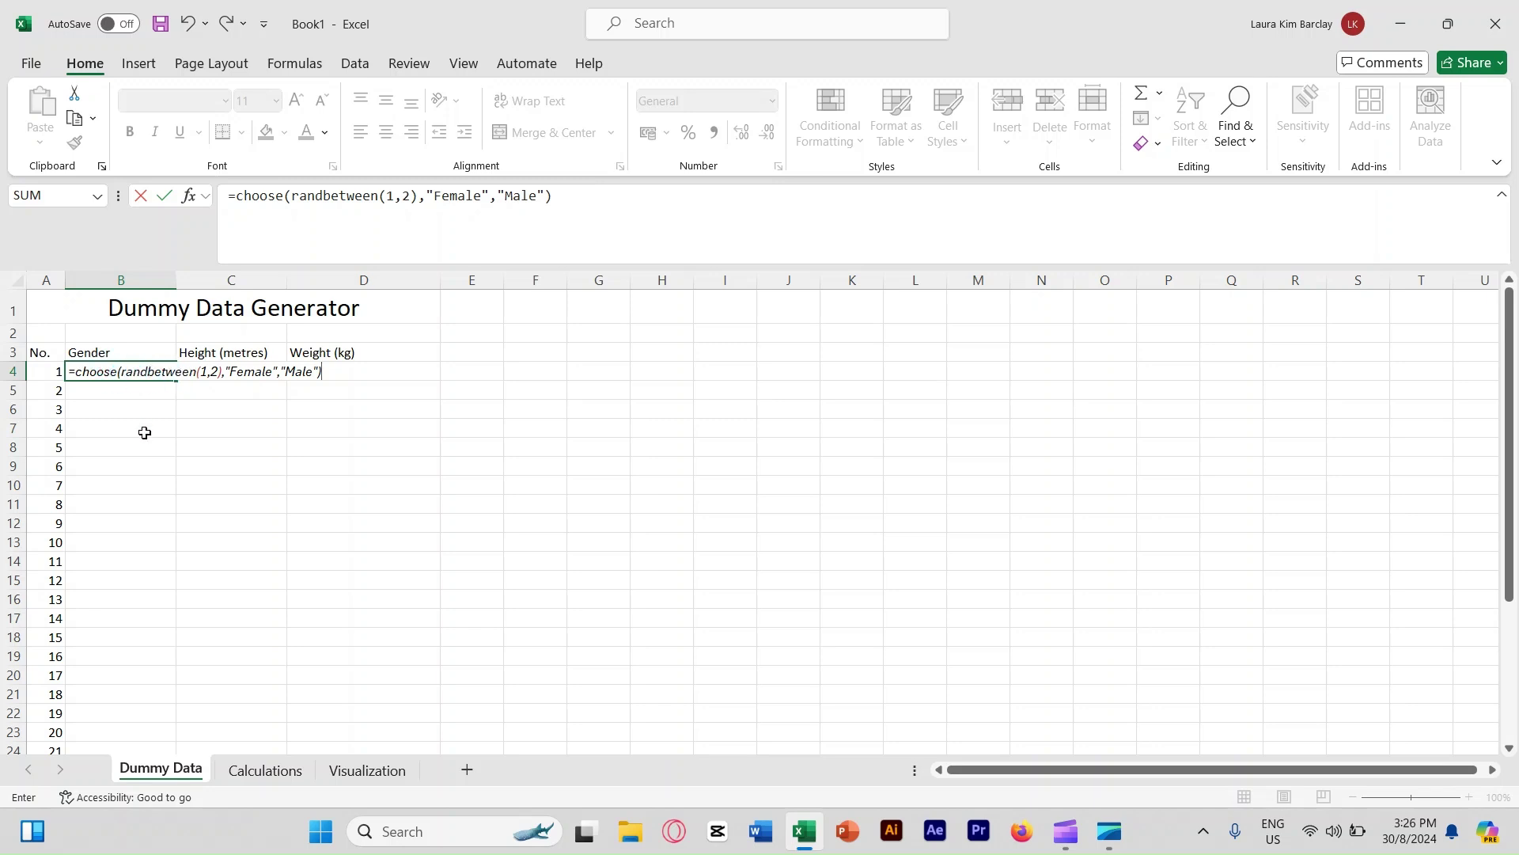
pyautogui.press('Return')
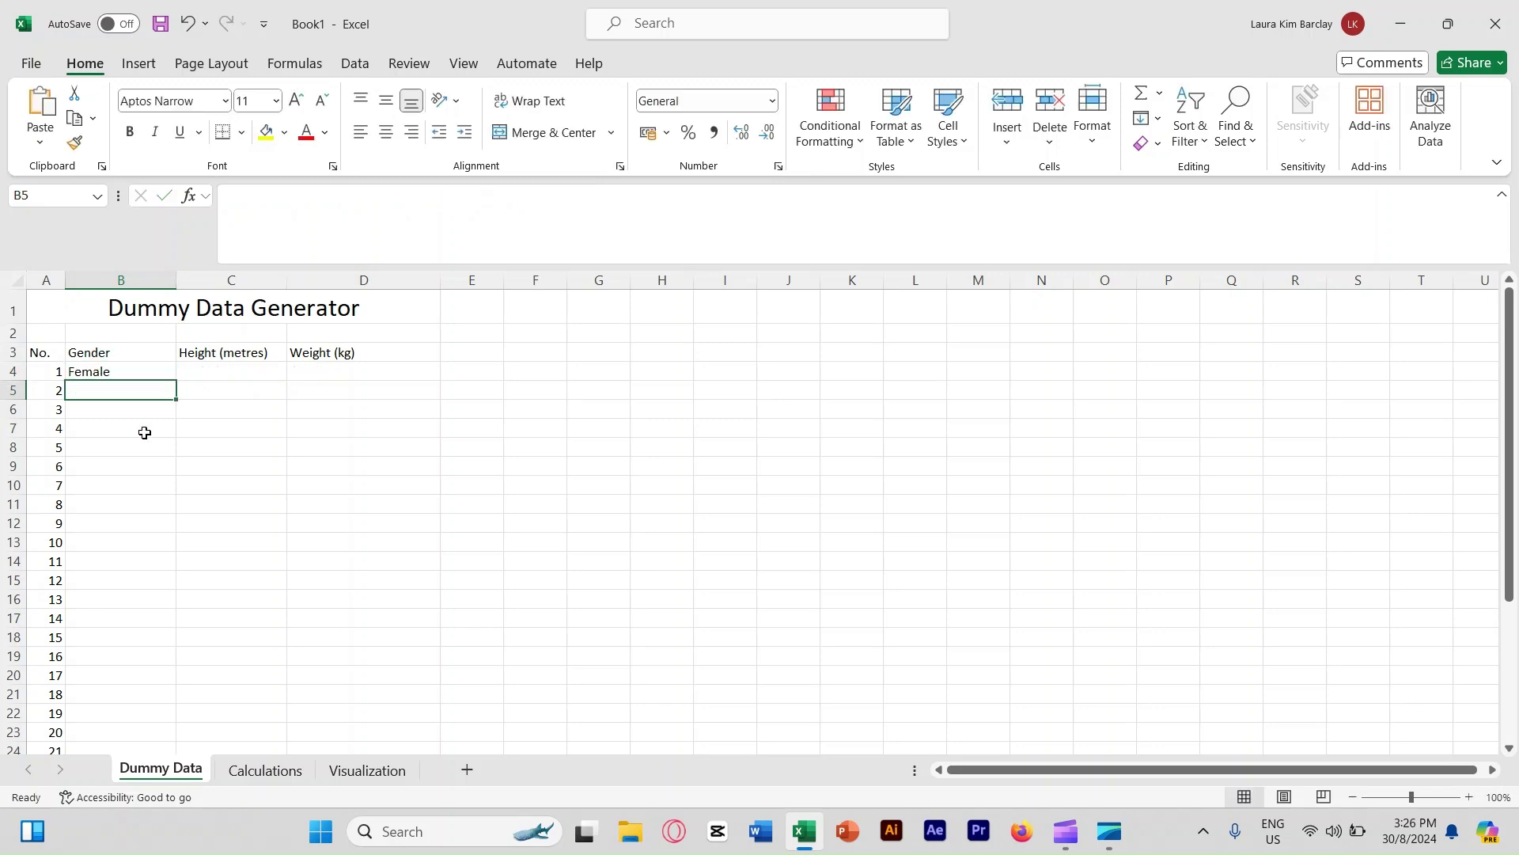
# - Copy the B4 gender formula down through B33
pyautogui.click(148, 364)
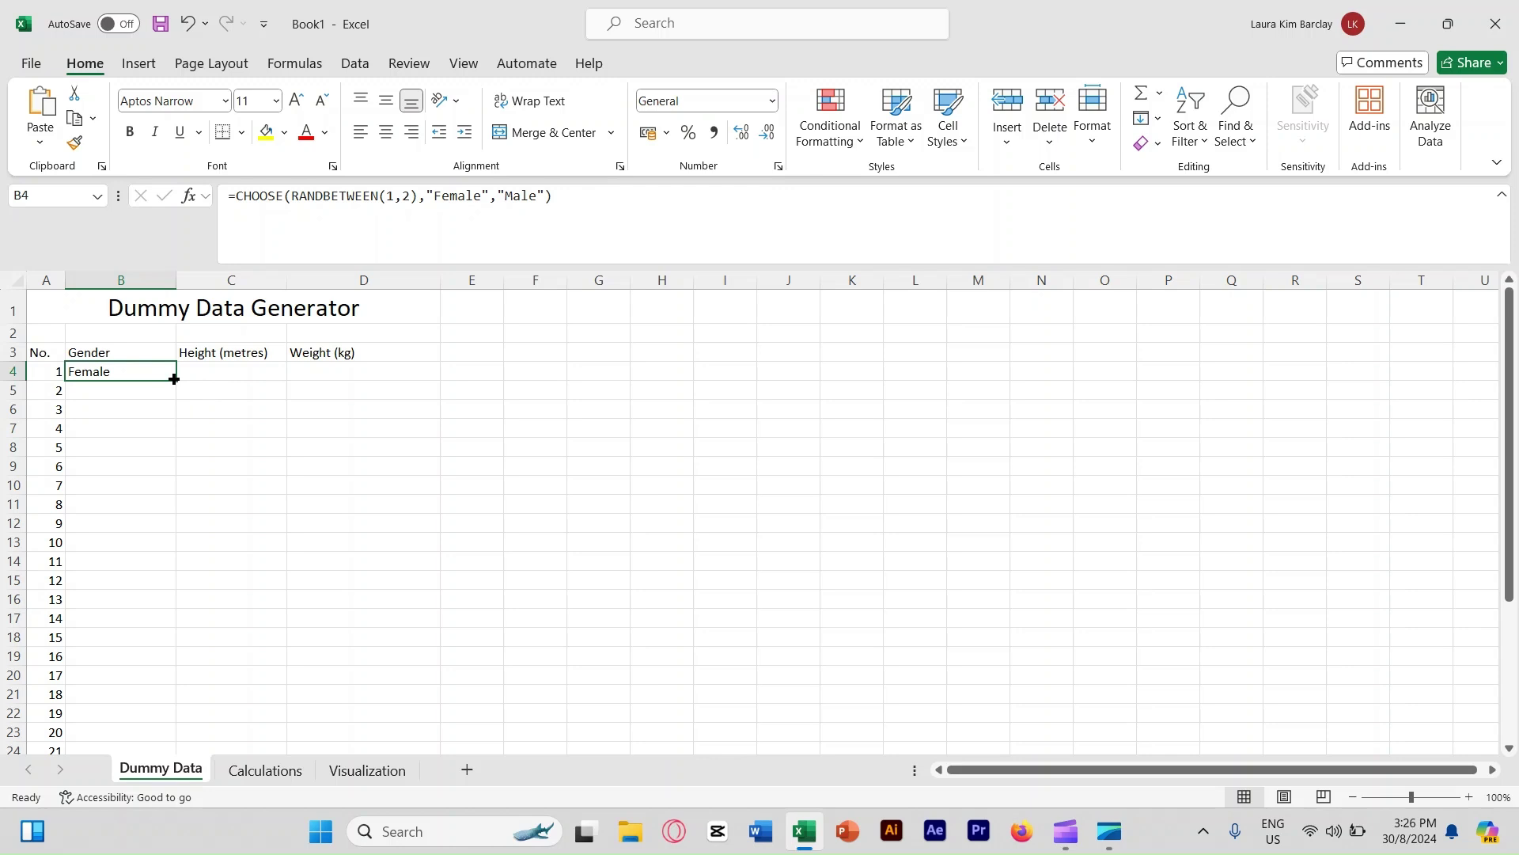
pyautogui.moveTo(174, 379); pyautogui.dragTo(134, 725)
pyautogui.scroll(4, 254, 538)
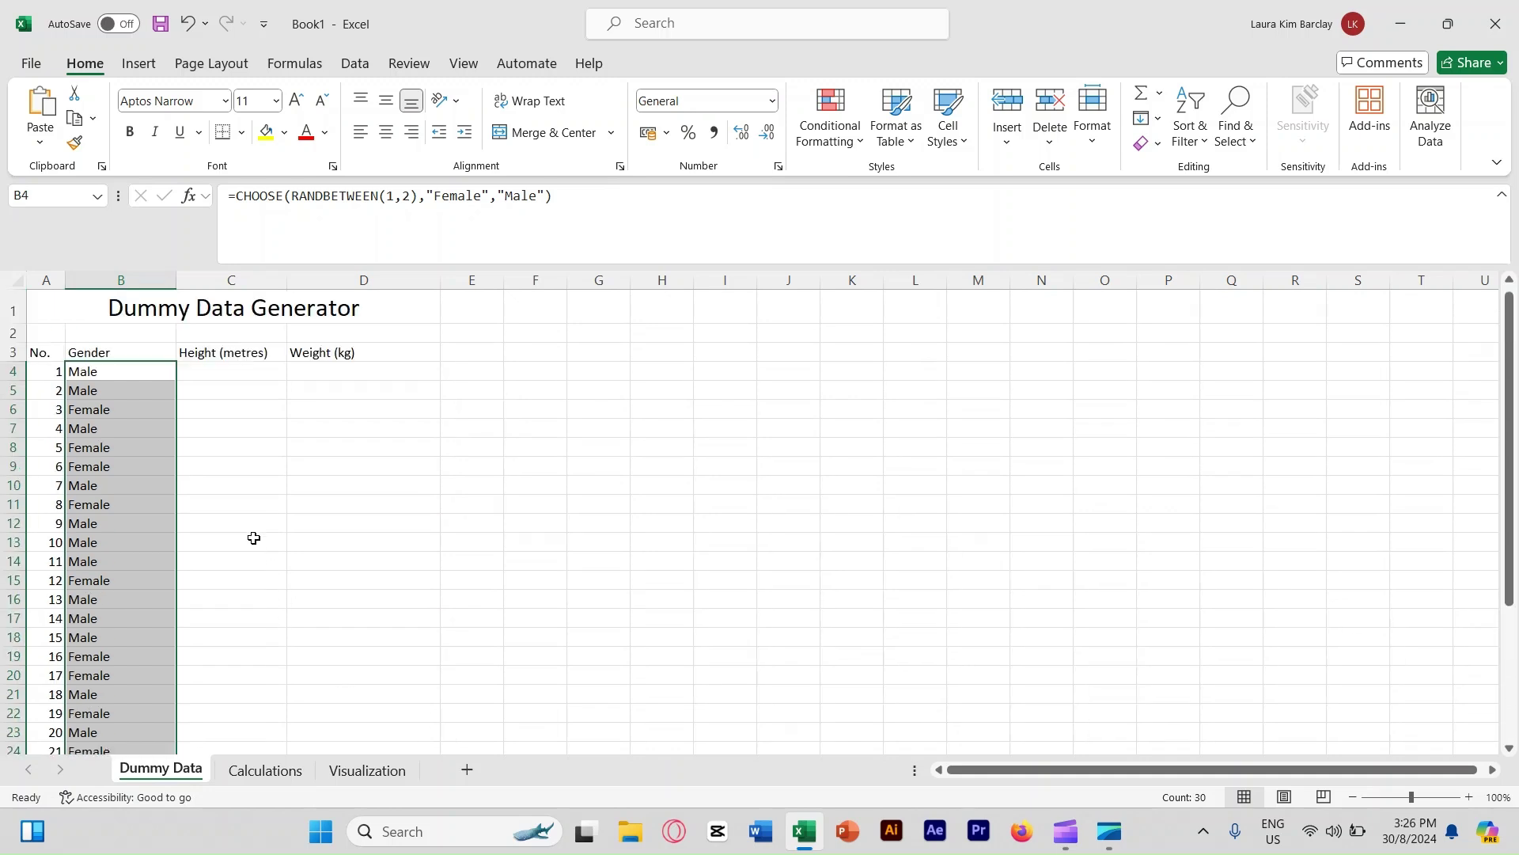
pyautogui.click(265, 371)
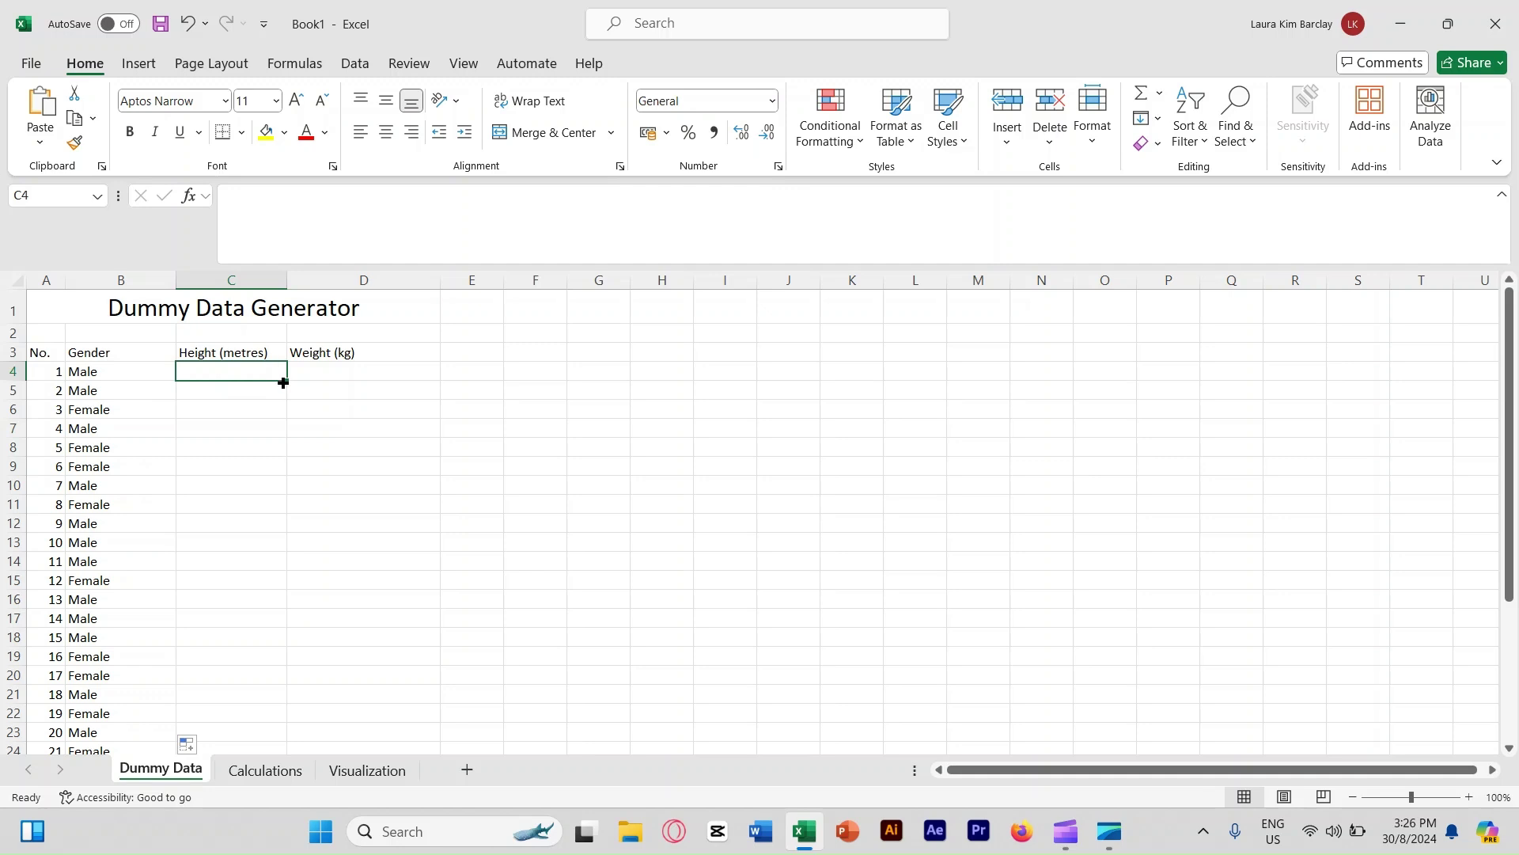
# - Enter =RANDBETWEEN(1,1.4)+RAND() in C4 for a random height
pyautogui.write('=')
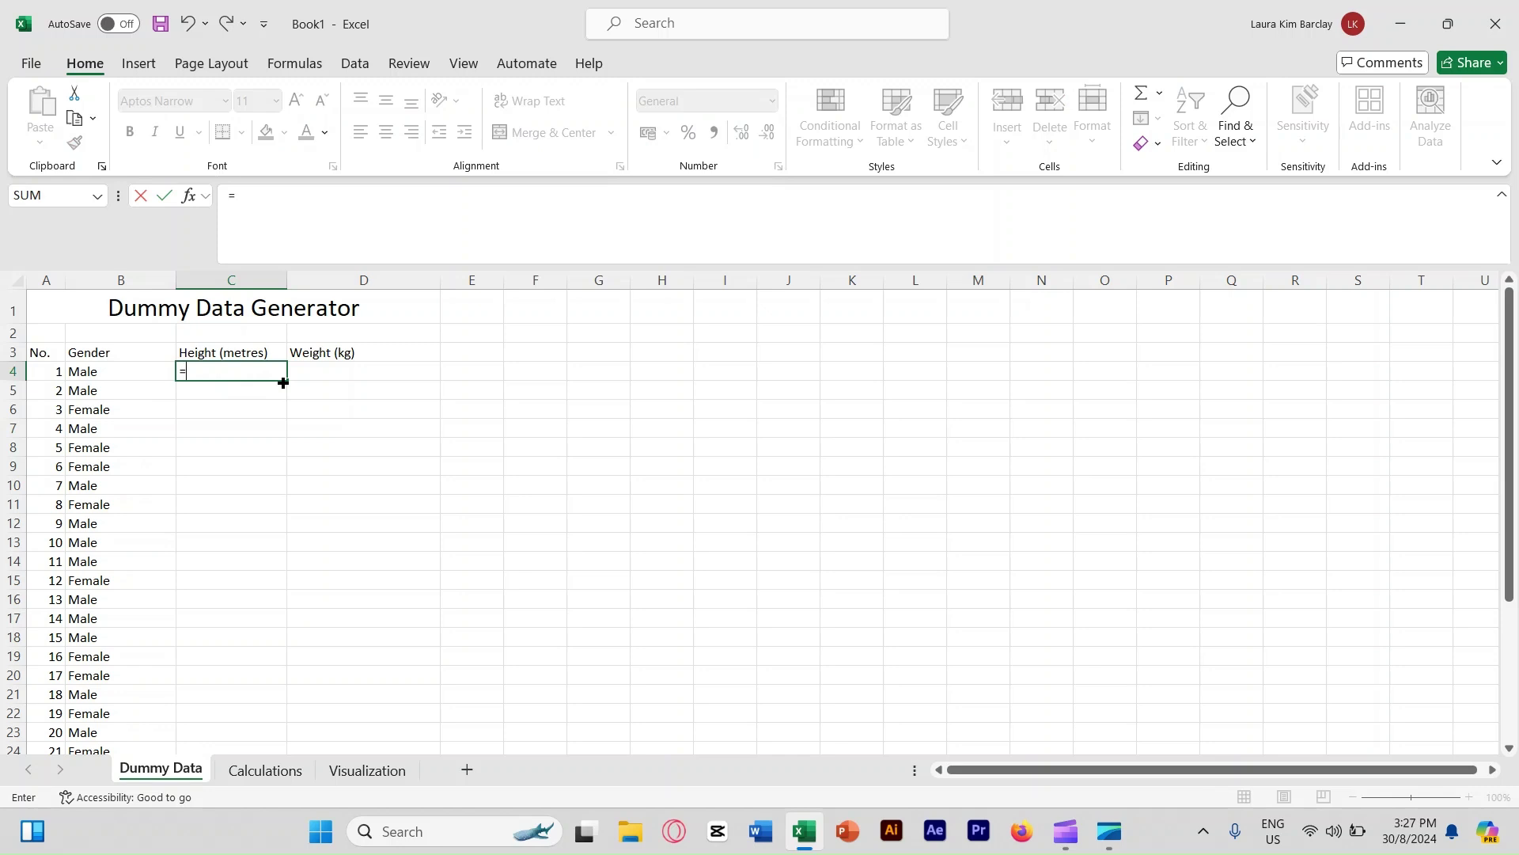
pyautogui.write('randbewt')
pyautogui.press('BackSpace')
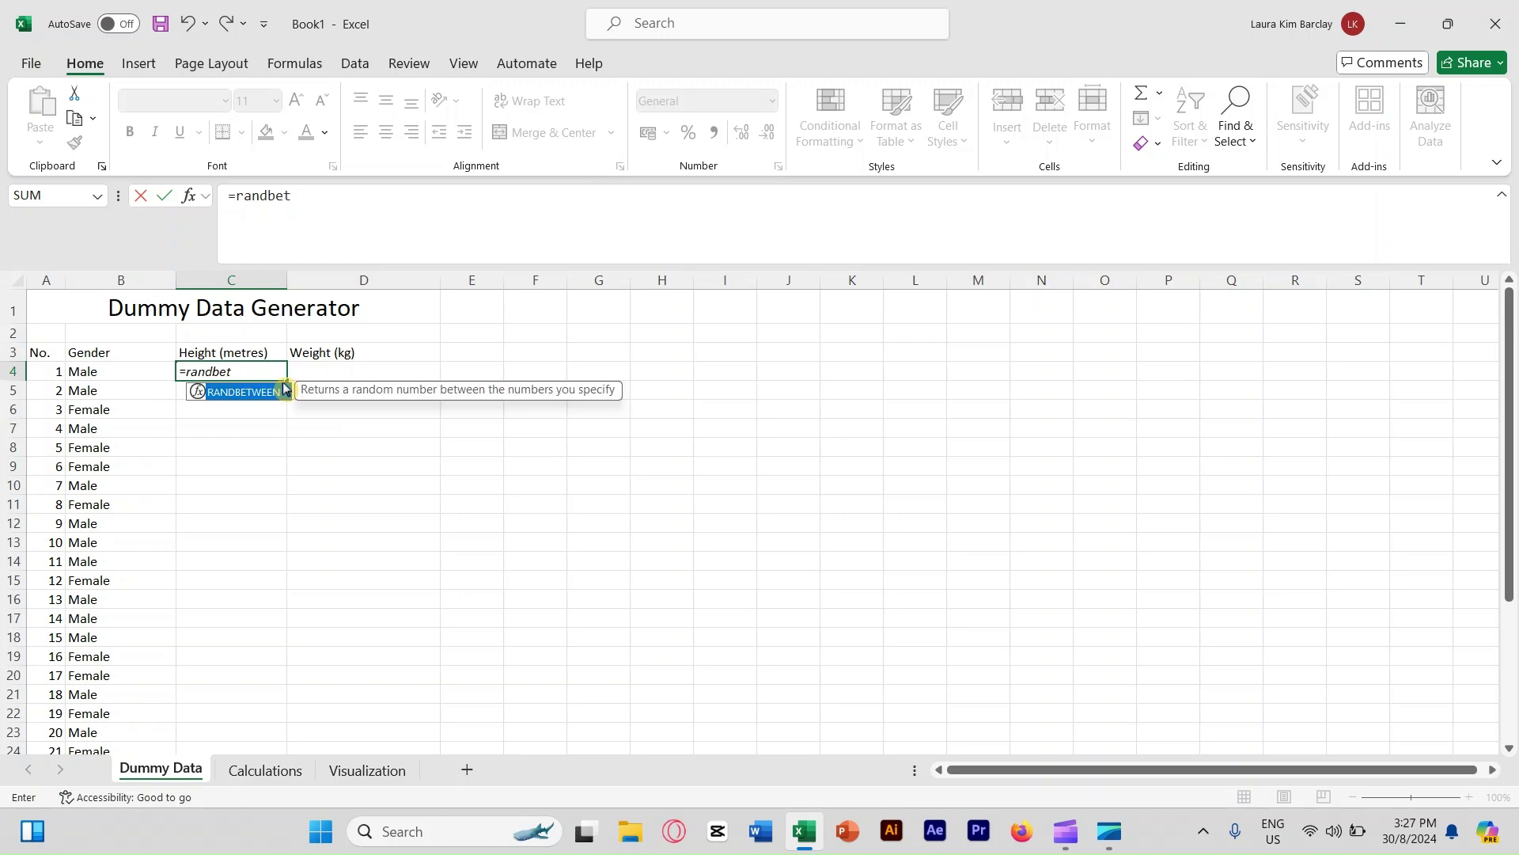
pyautogui.write('ween(')
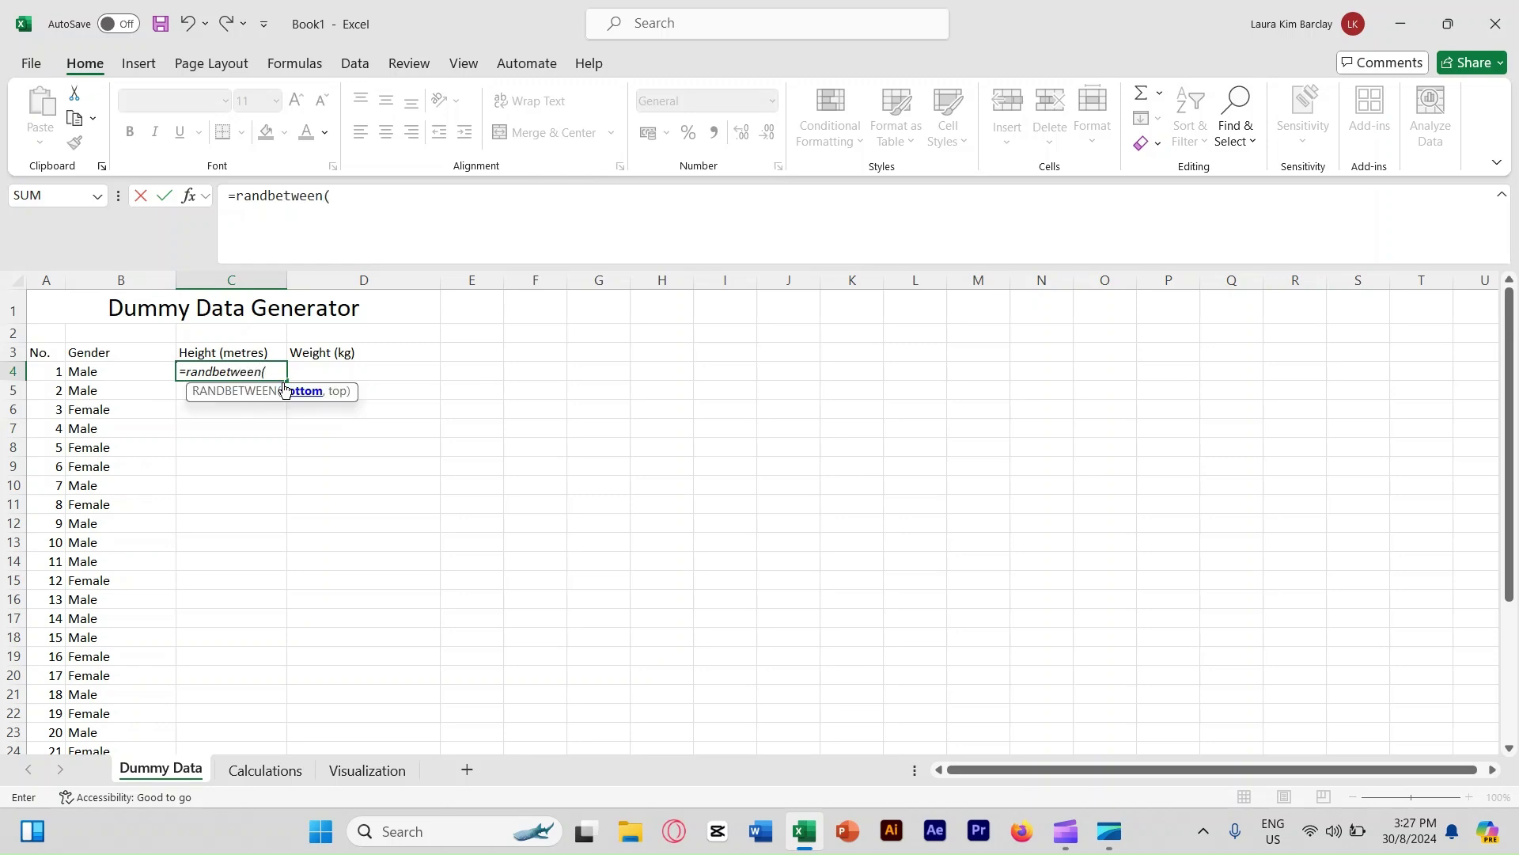
pyautogui.write('1,1.4')
pyautogui.write(')')
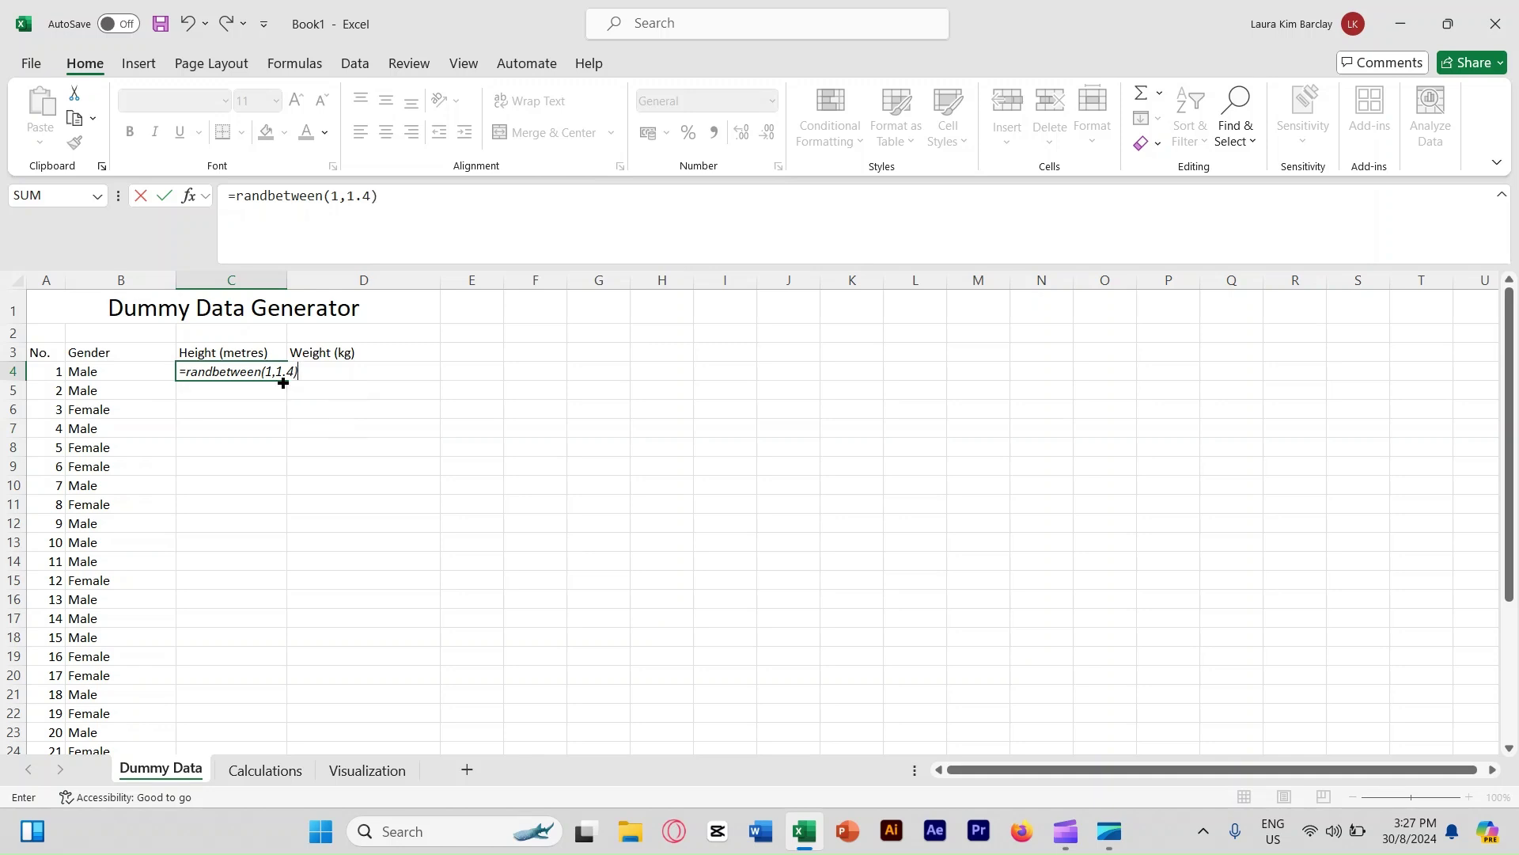
pyautogui.write('+rand()')
pyautogui.press('Return')
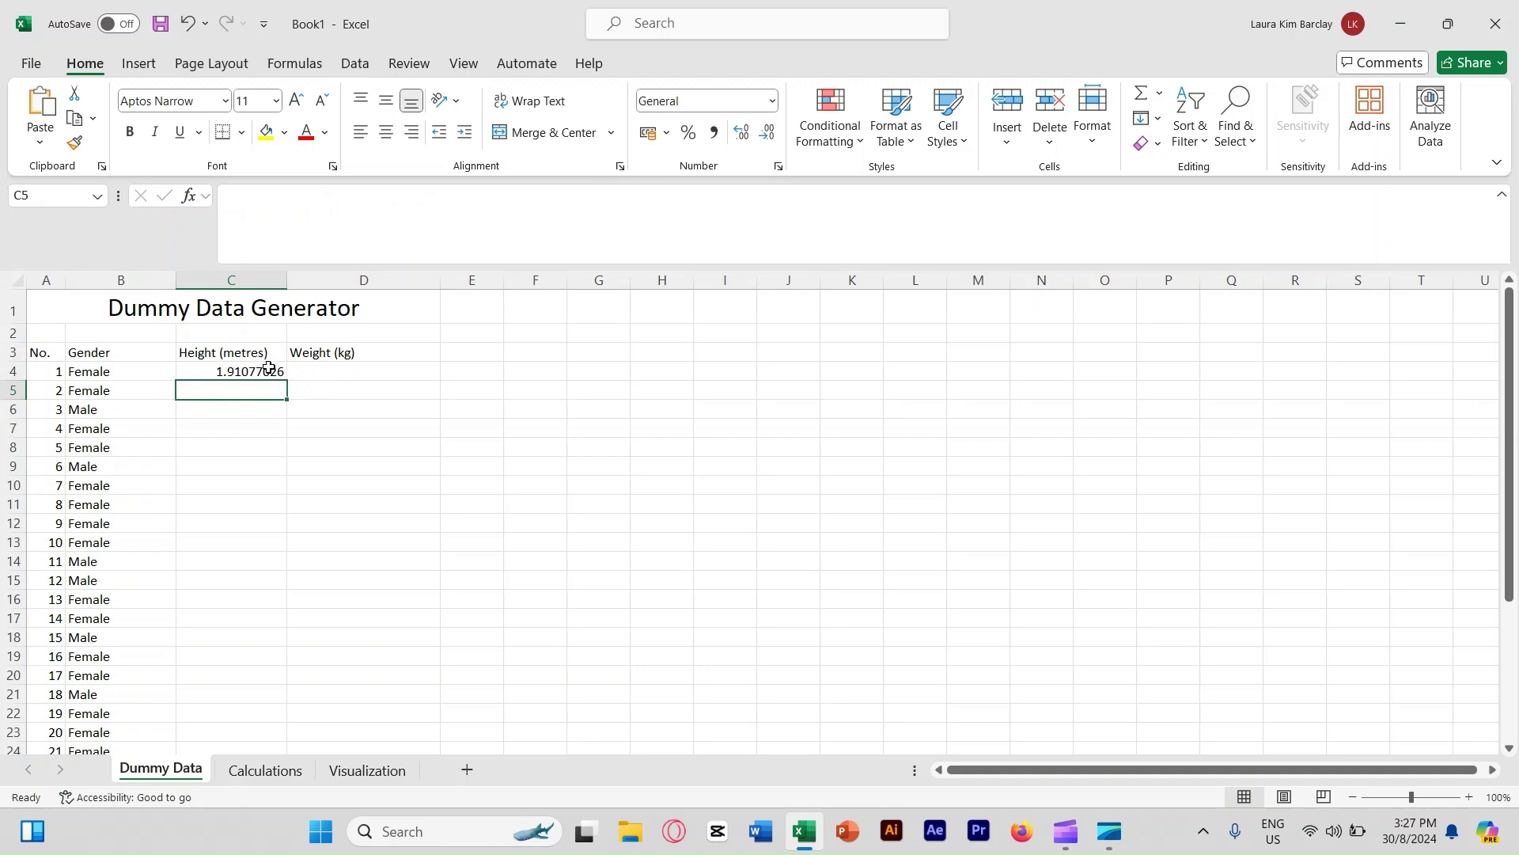
# - Copy the C4 height formula down through C33
pyautogui.click(270, 367)
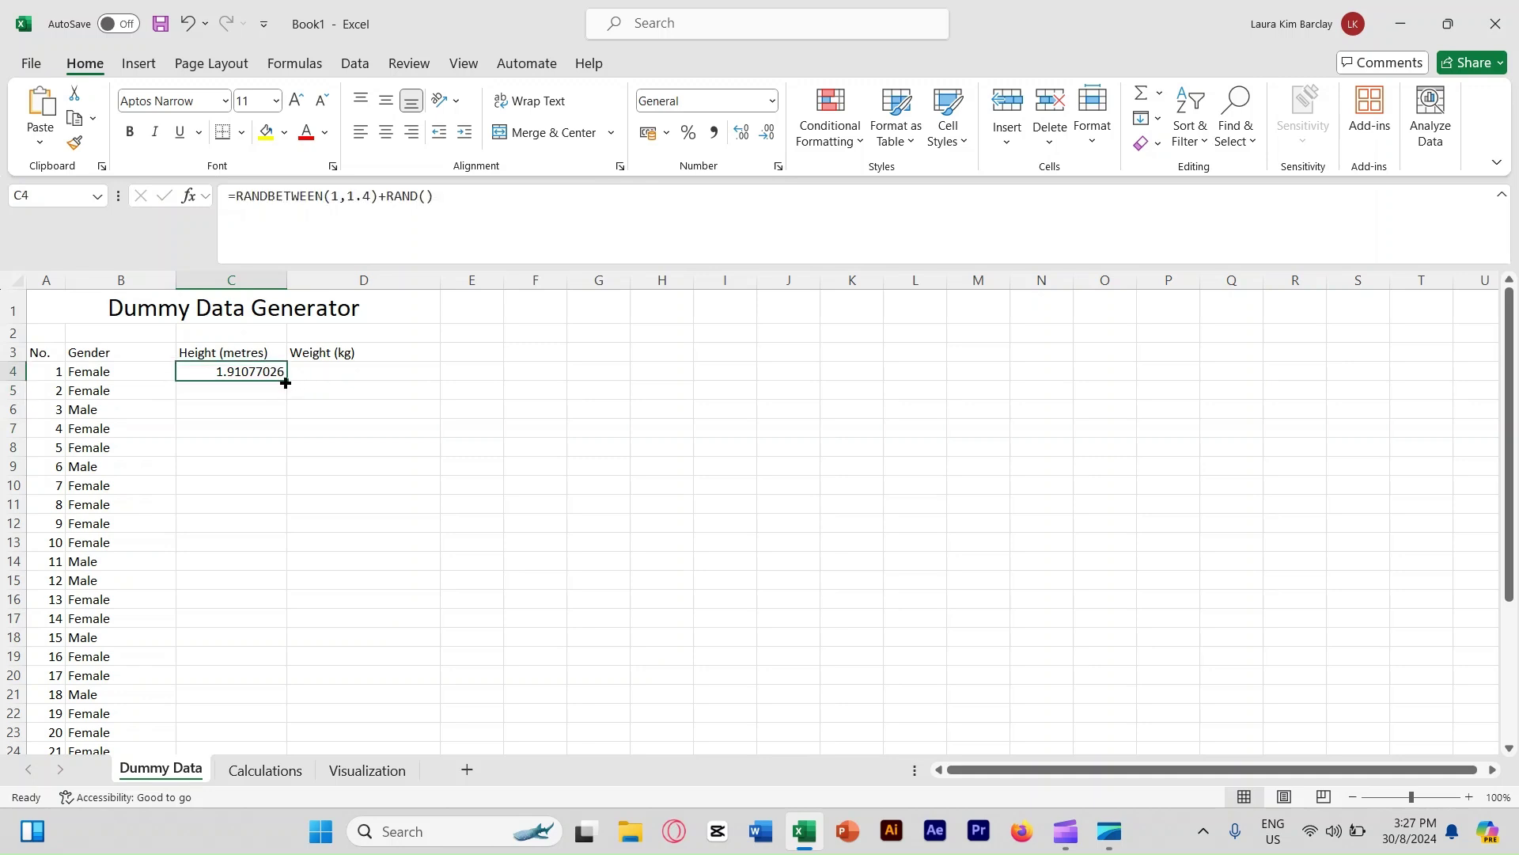
pyautogui.moveTo(285, 378); pyautogui.dragTo(247, 720)
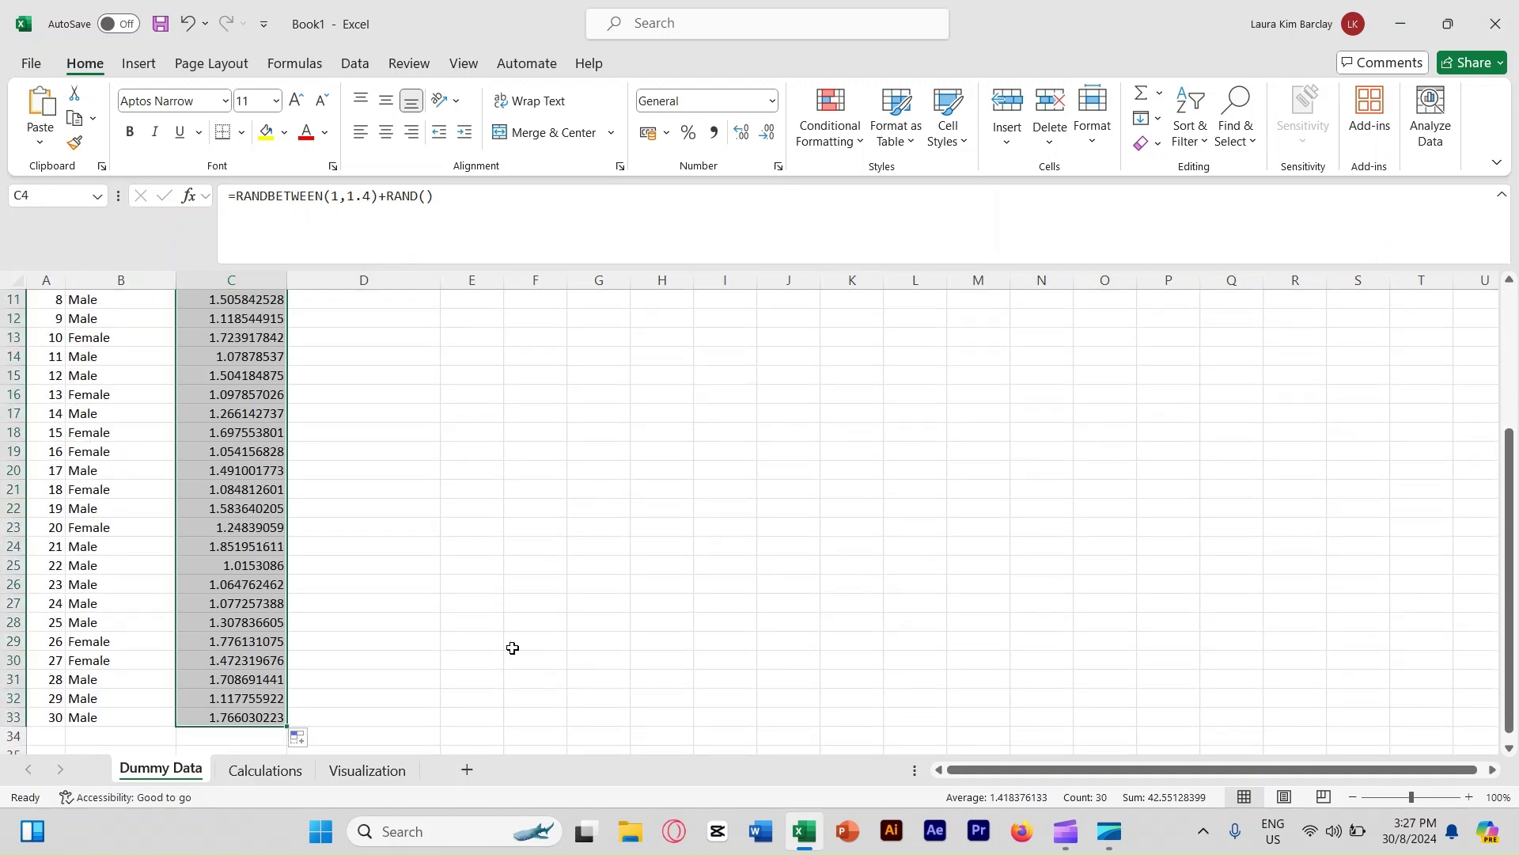
pyautogui.scroll(4, 485, 498)
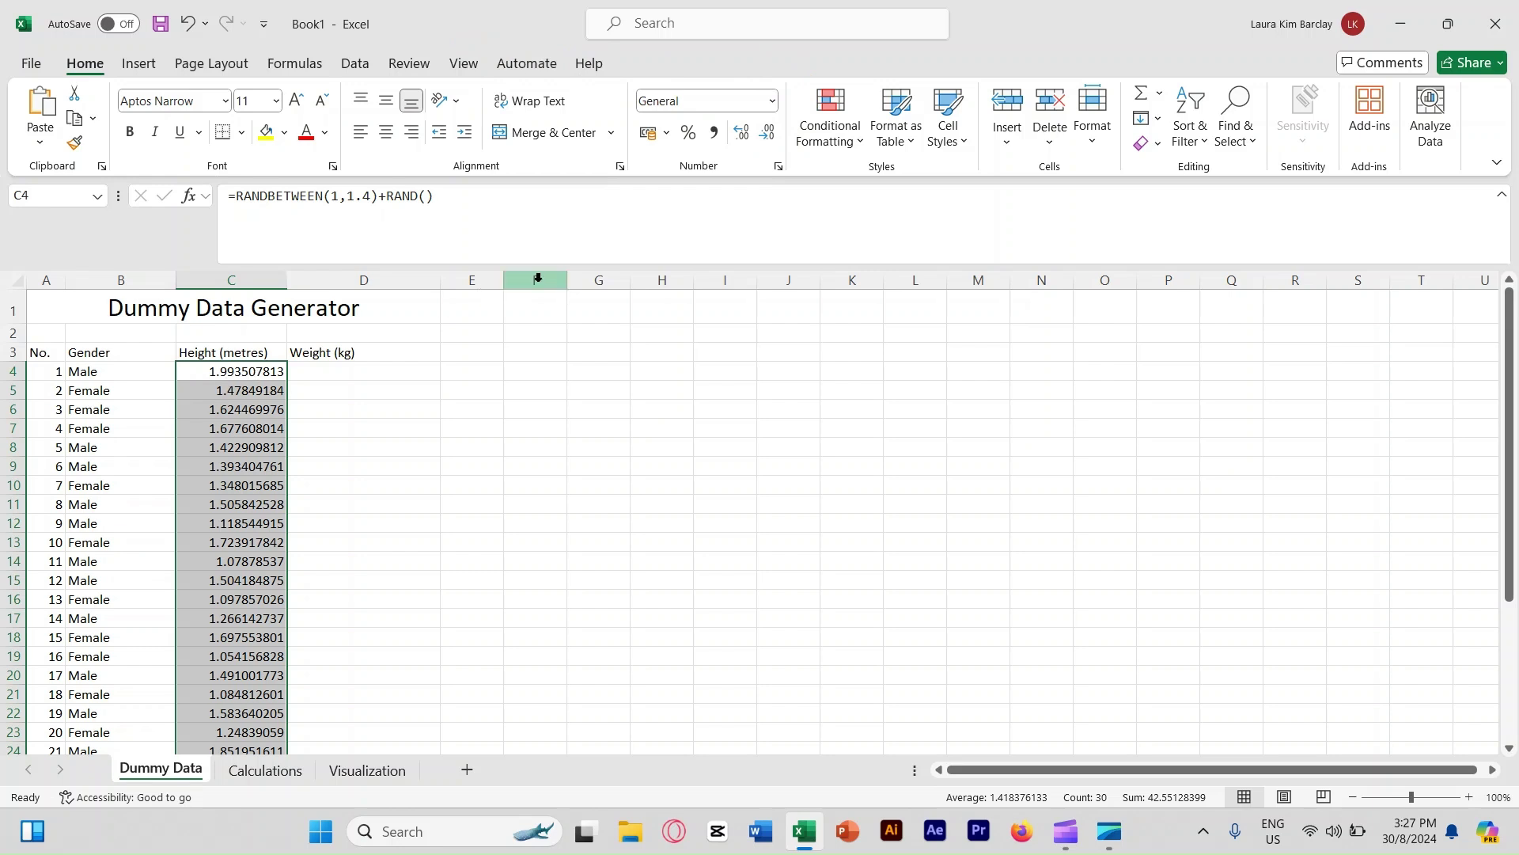
# - Reduce the heights to two decimal places
pyautogui.click(767, 132)
pyautogui.click(767, 132)
pyautogui.click(767, 132)
pyautogui.click(767, 132)
pyautogui.click(767, 132)
pyautogui.click(767, 132)
pyautogui.click(767, 132)
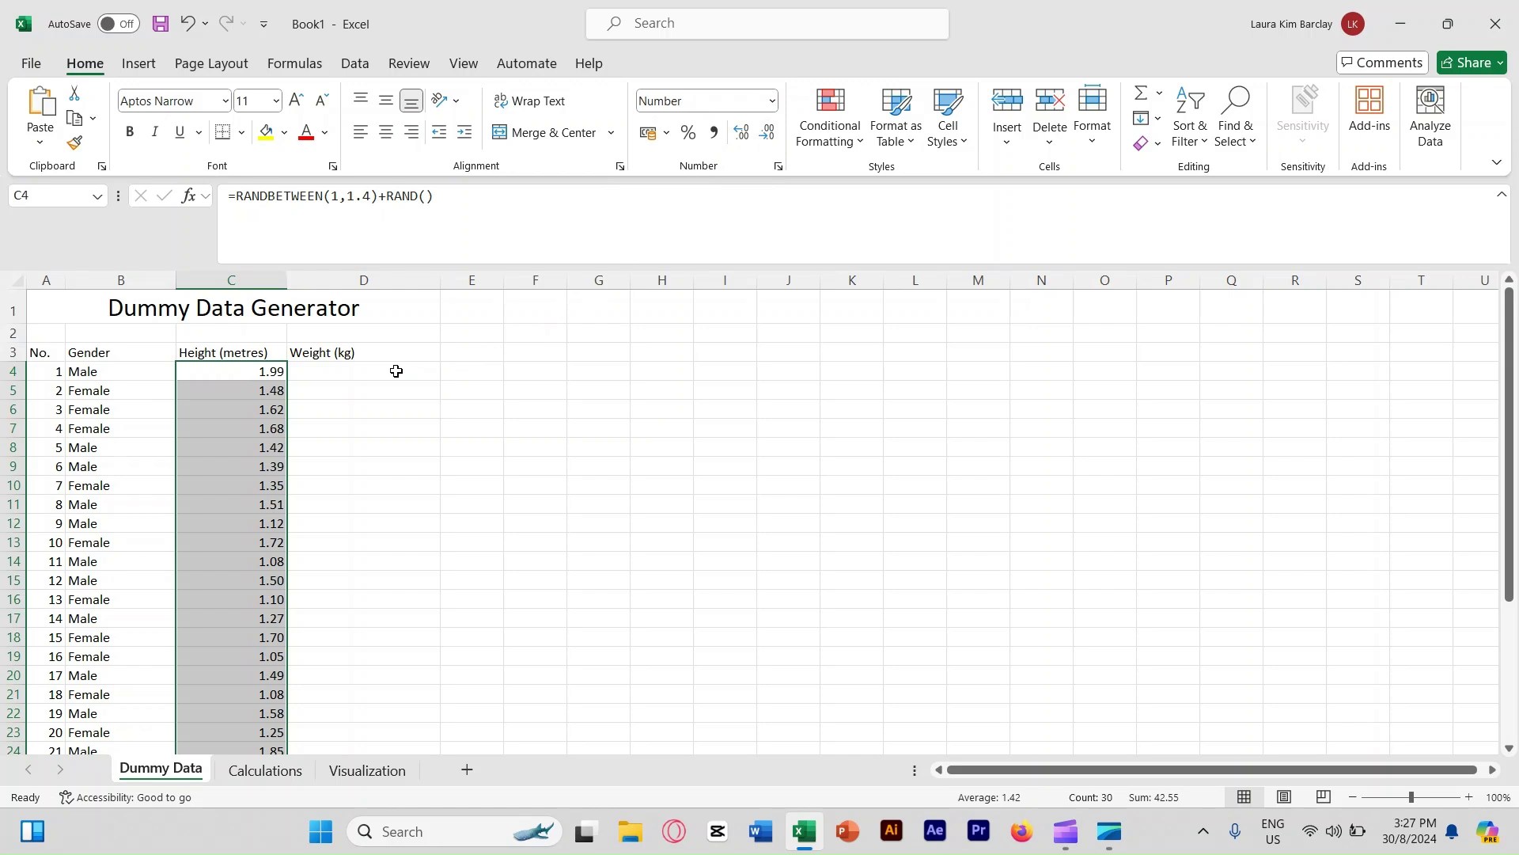
# - Enter =RANDBETWEEN(20,65)+RAND() in D4 for a random weight
pyautogui.click(396, 371)
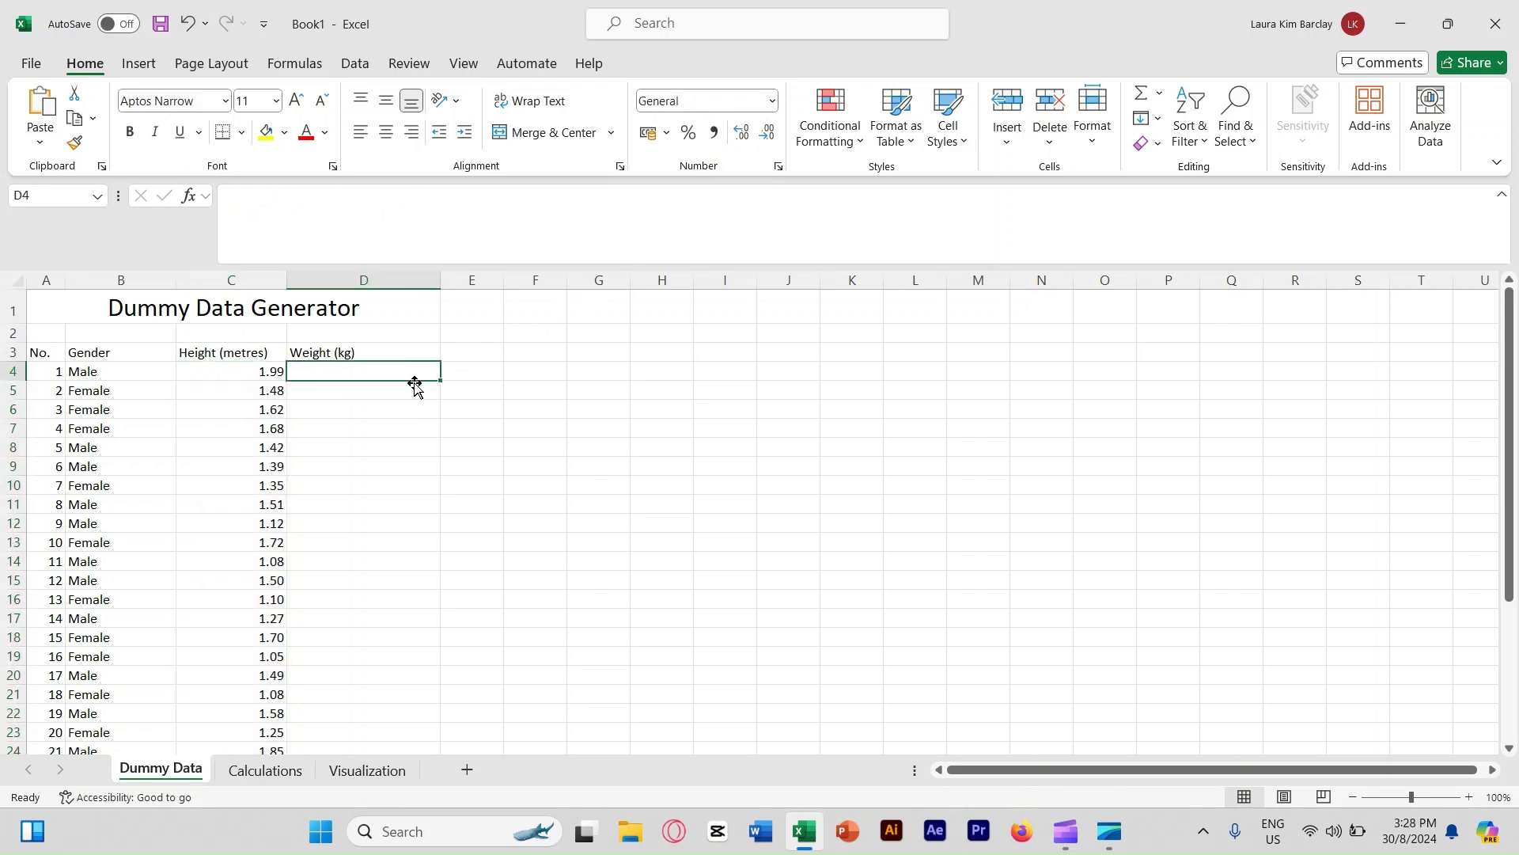
pyautogui.write('=ran')
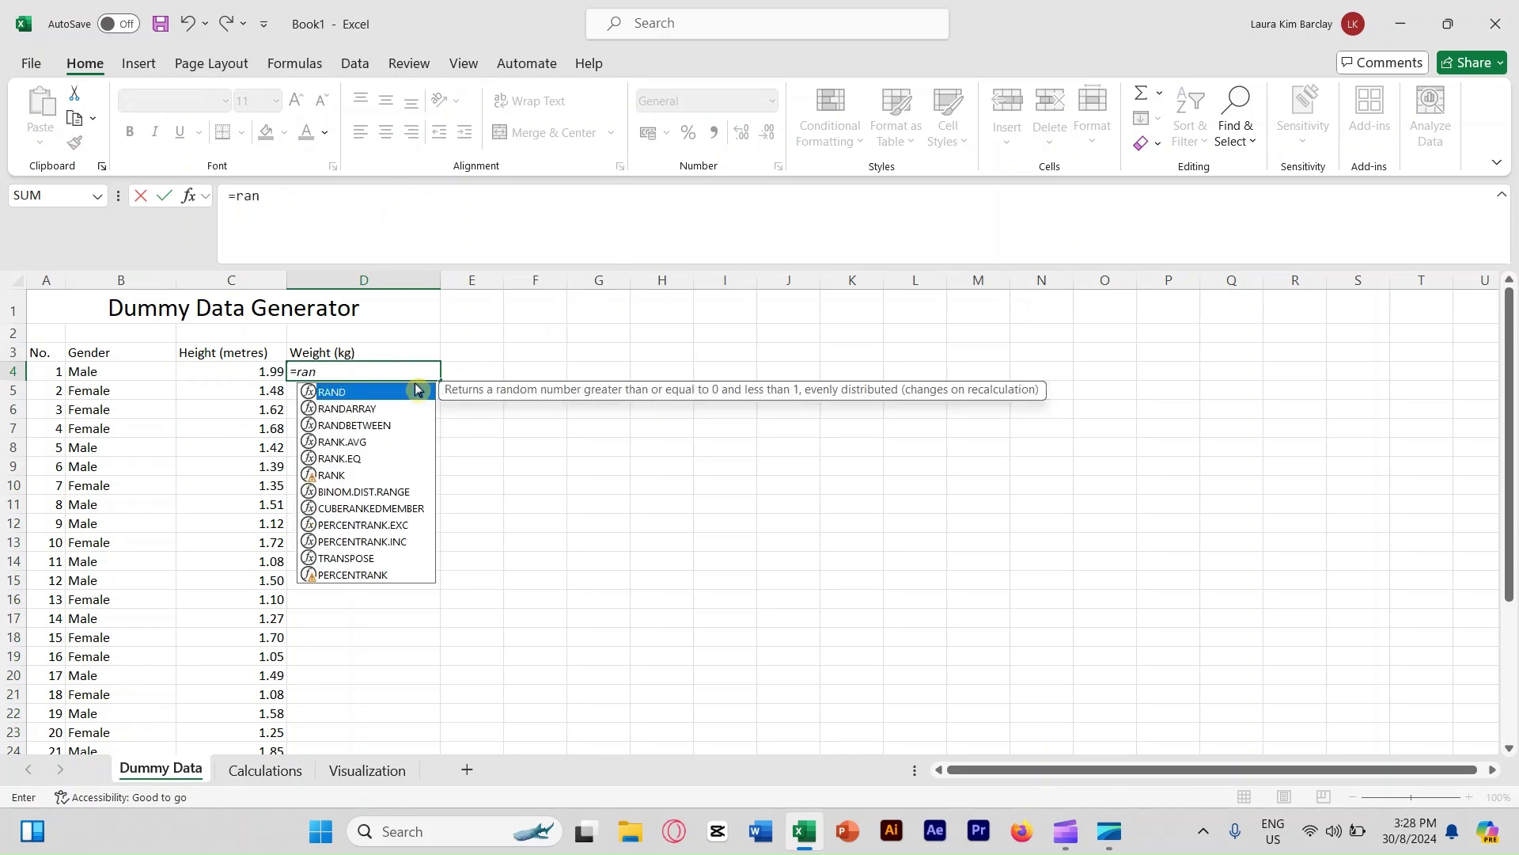
pyautogui.write('dbetwee')
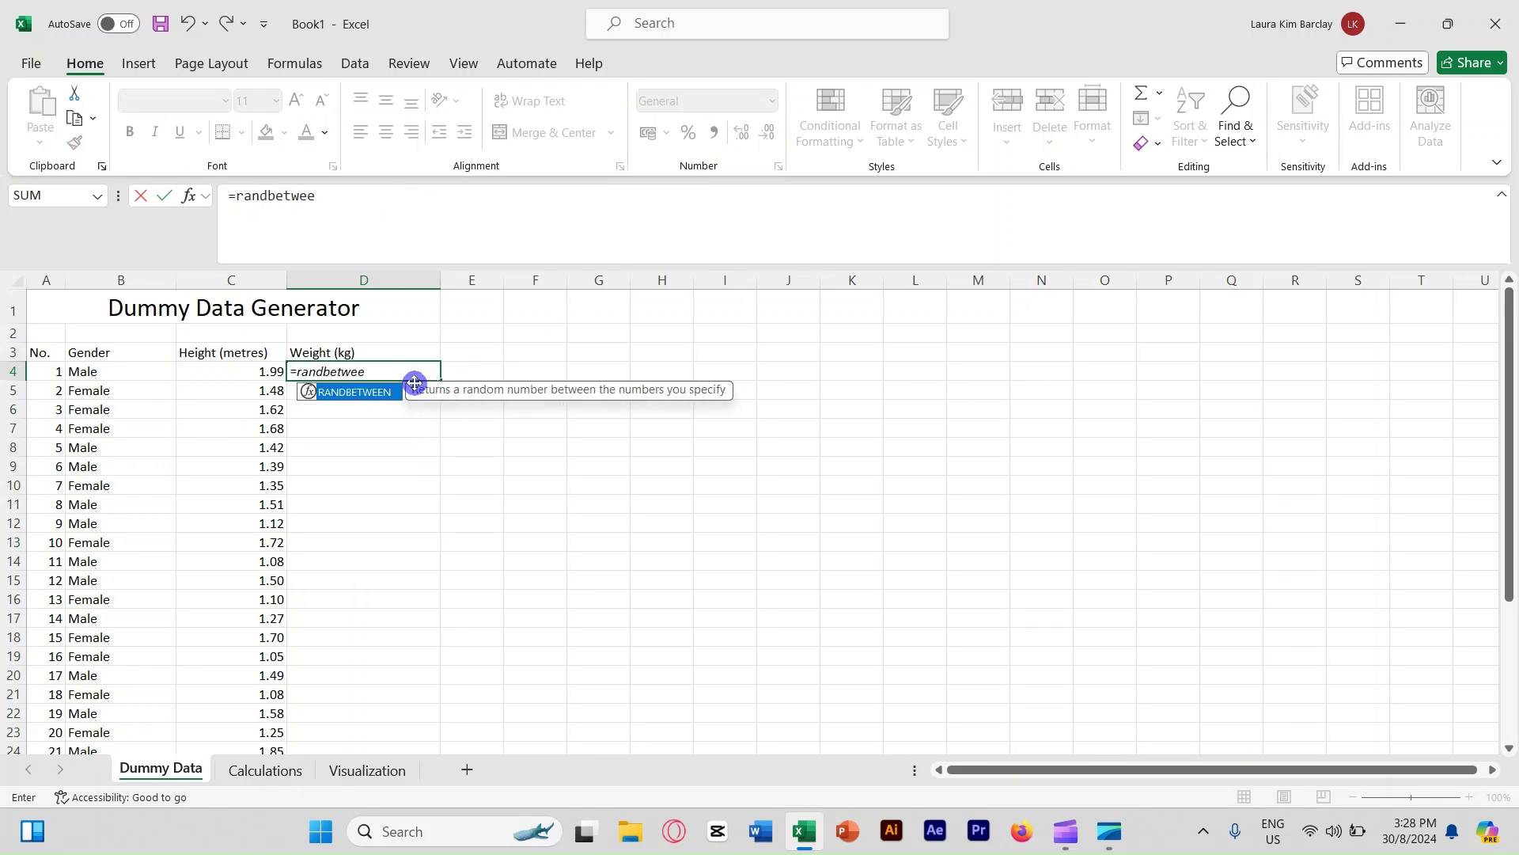
pyautogui.write('n(')
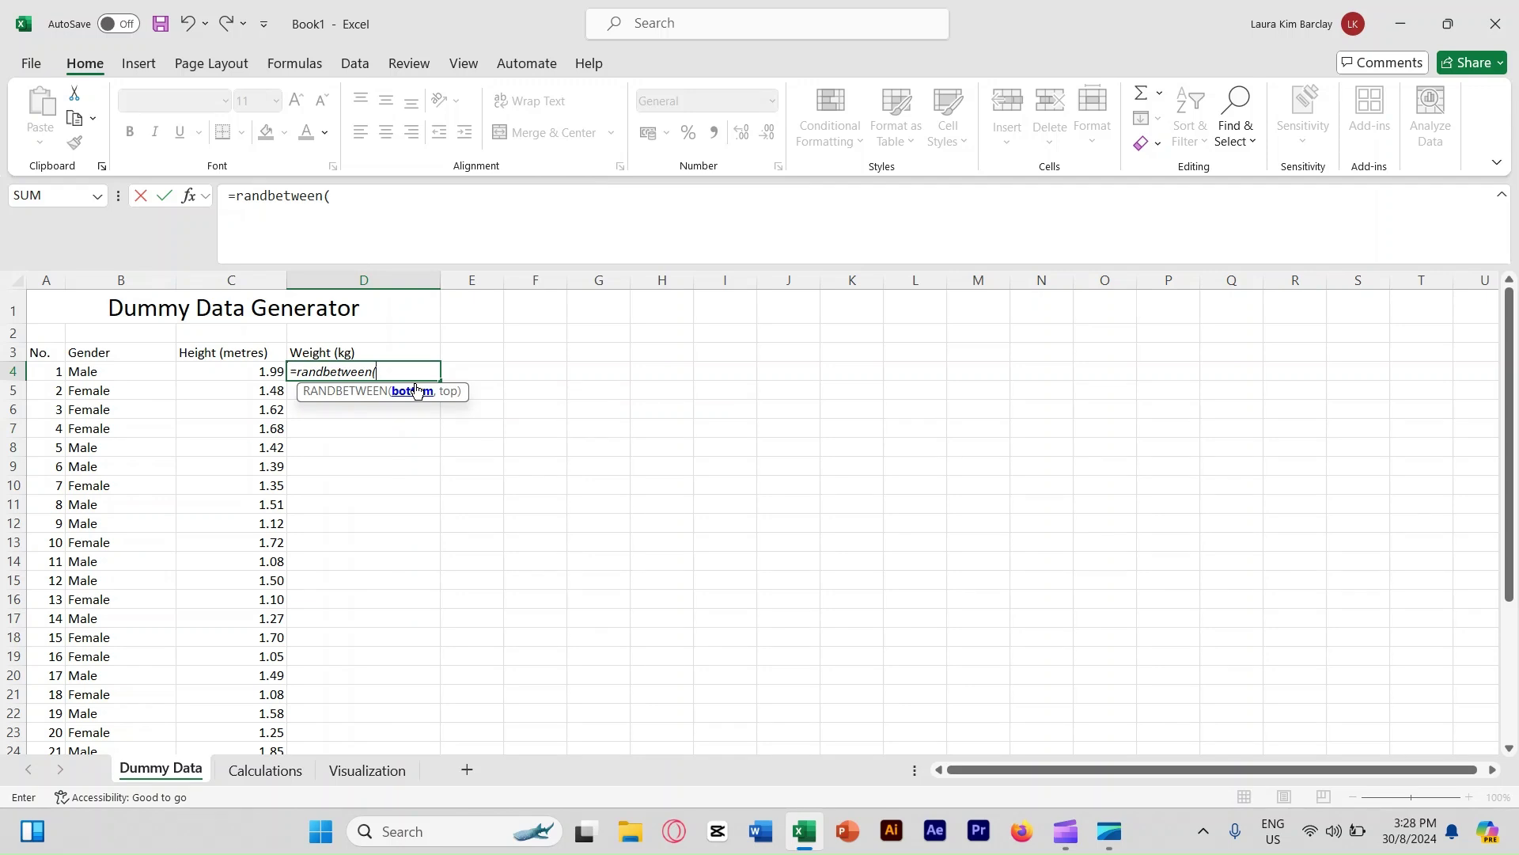
pyautogui.write('20,65')
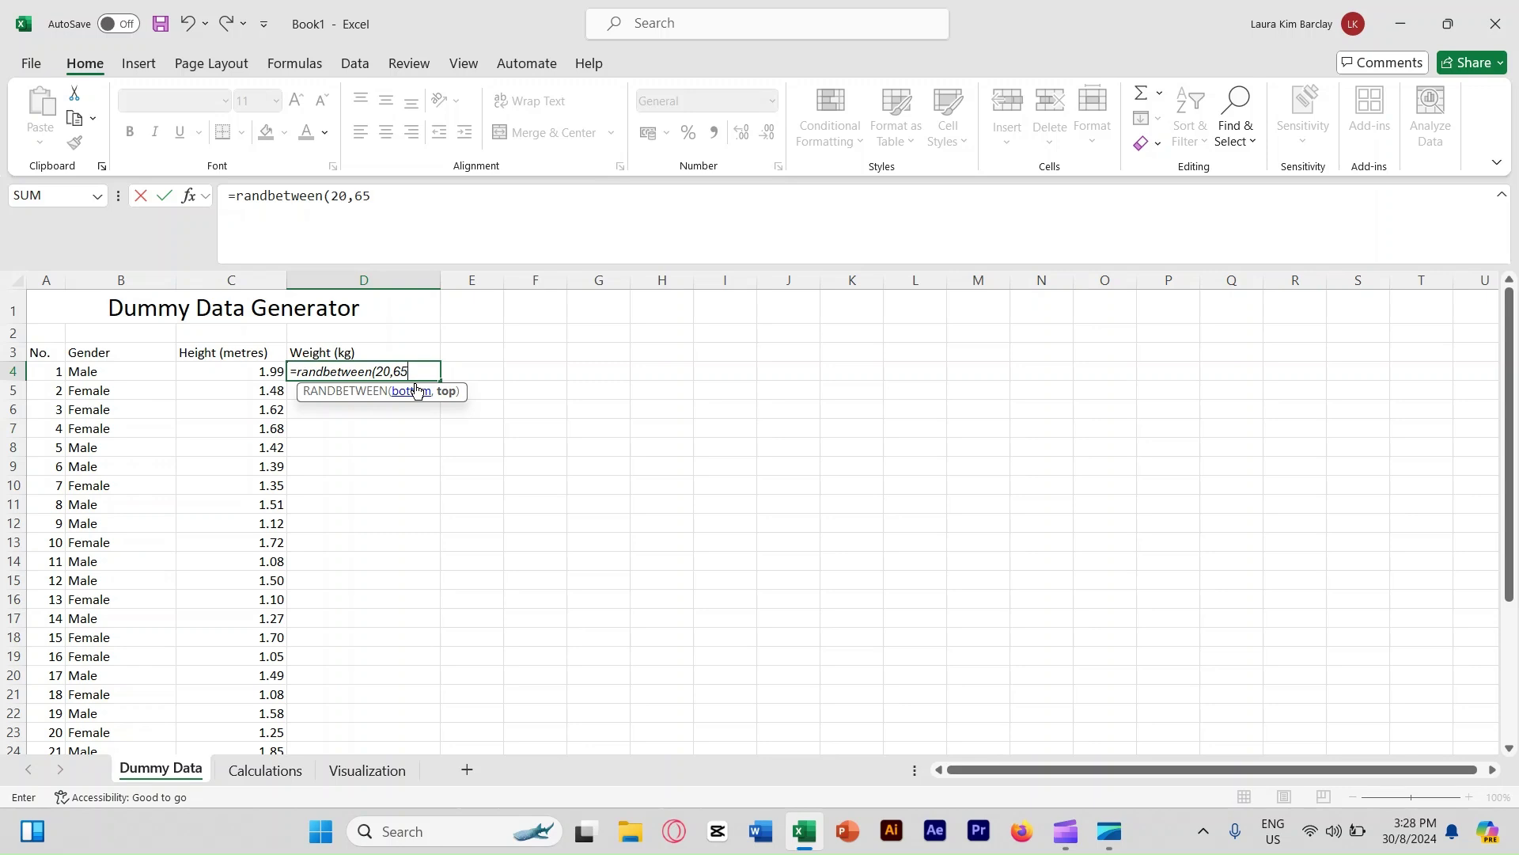
pyautogui.write(')')
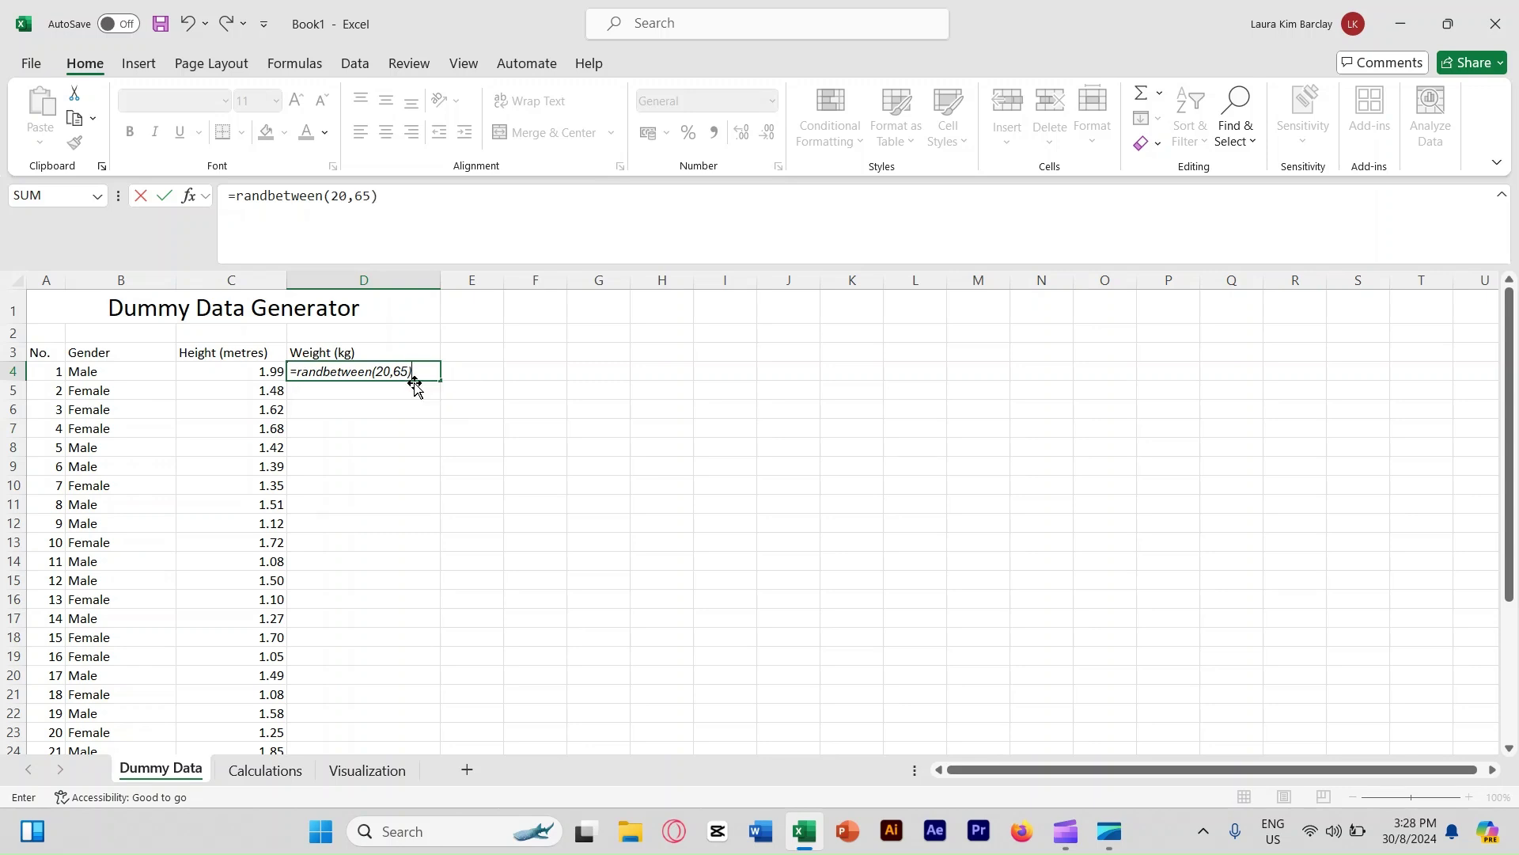
pyautogui.write('+rand')
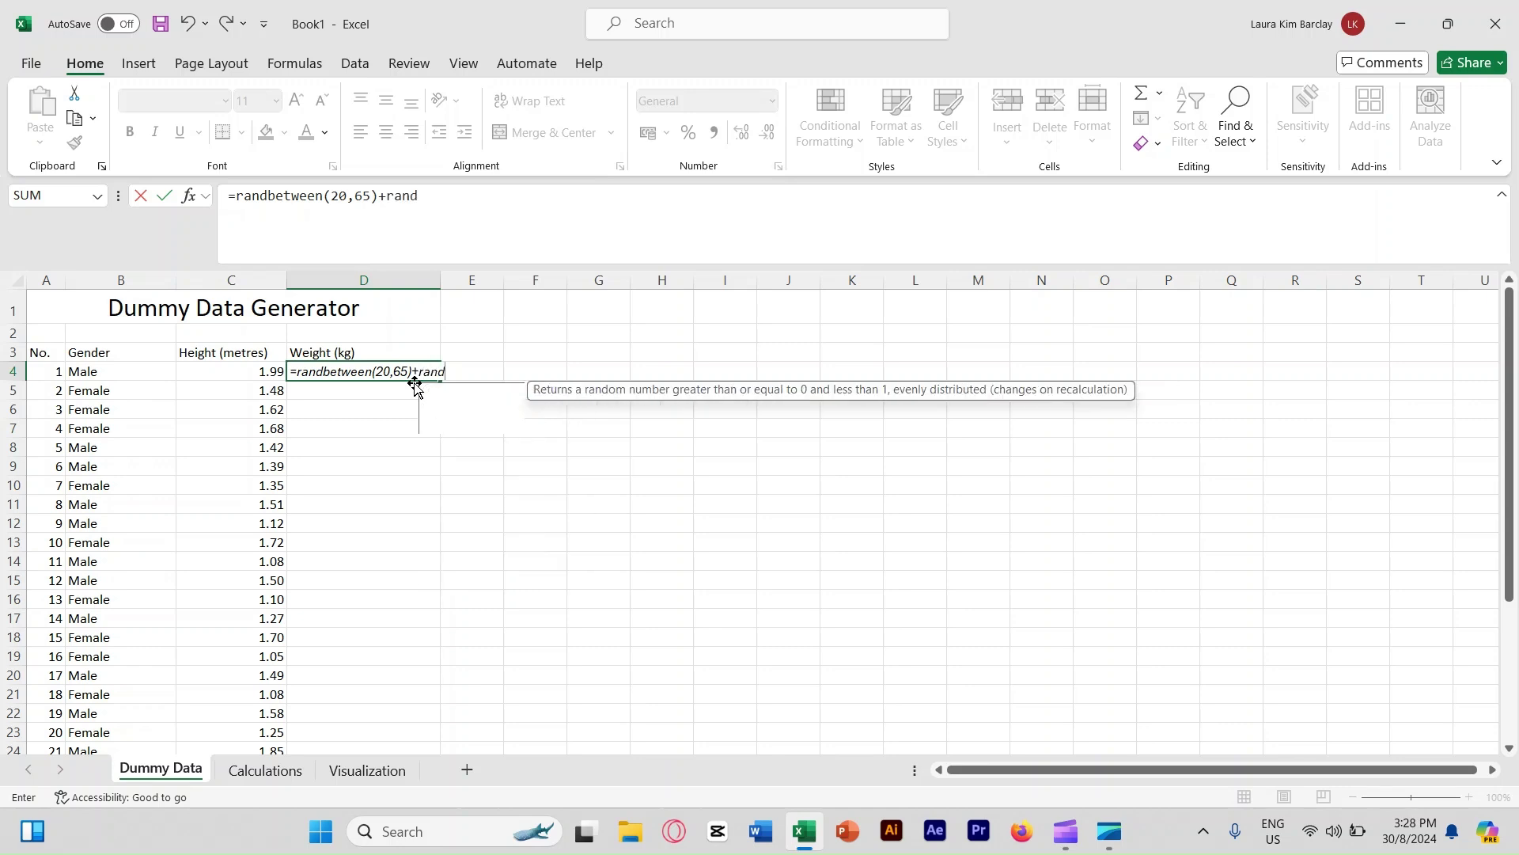
pyautogui.write('()')
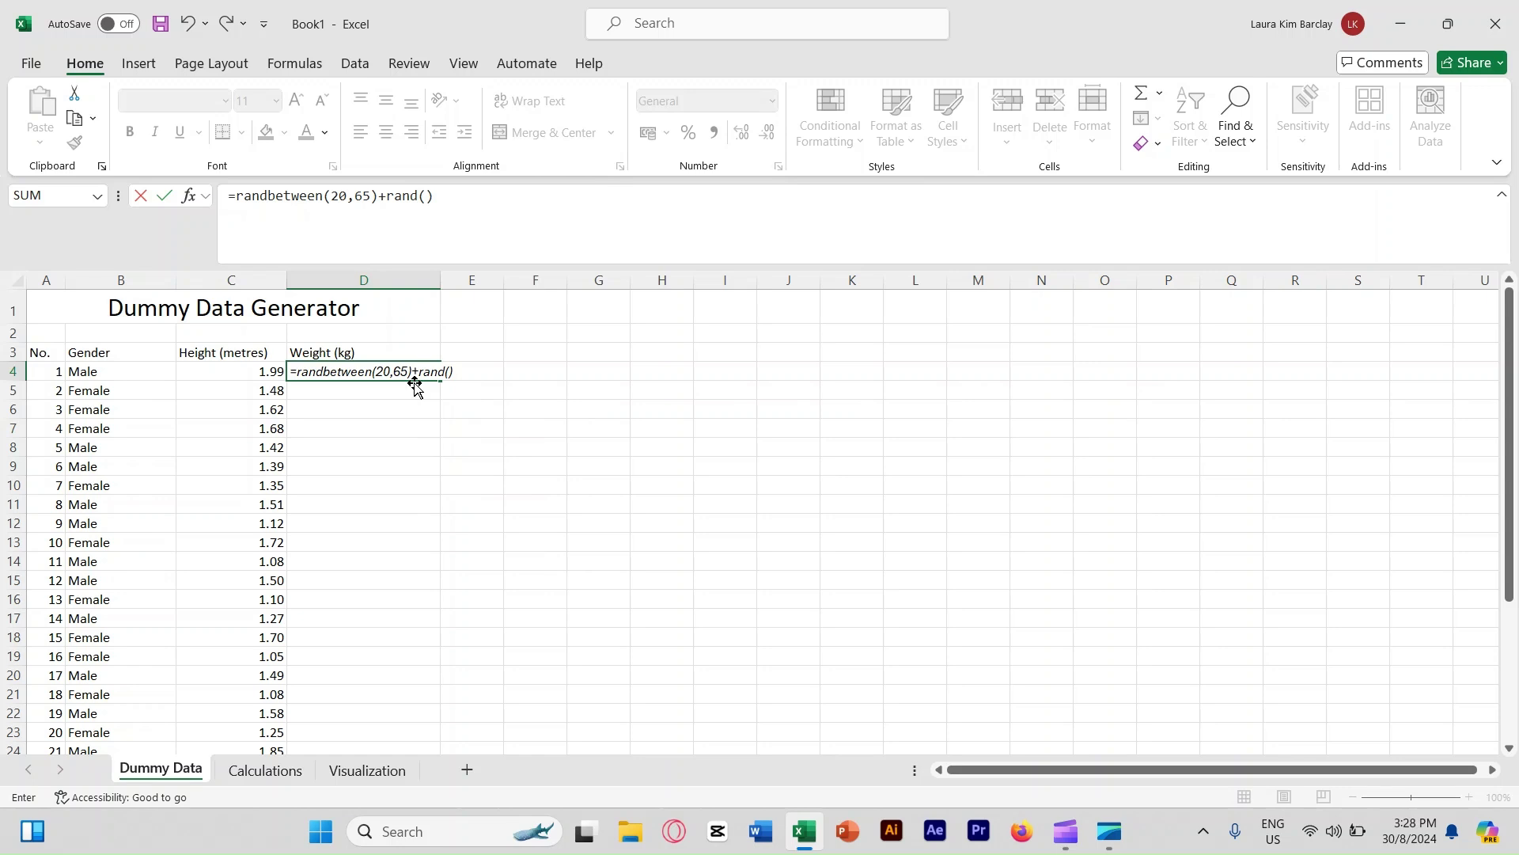
pyautogui.press('Return')
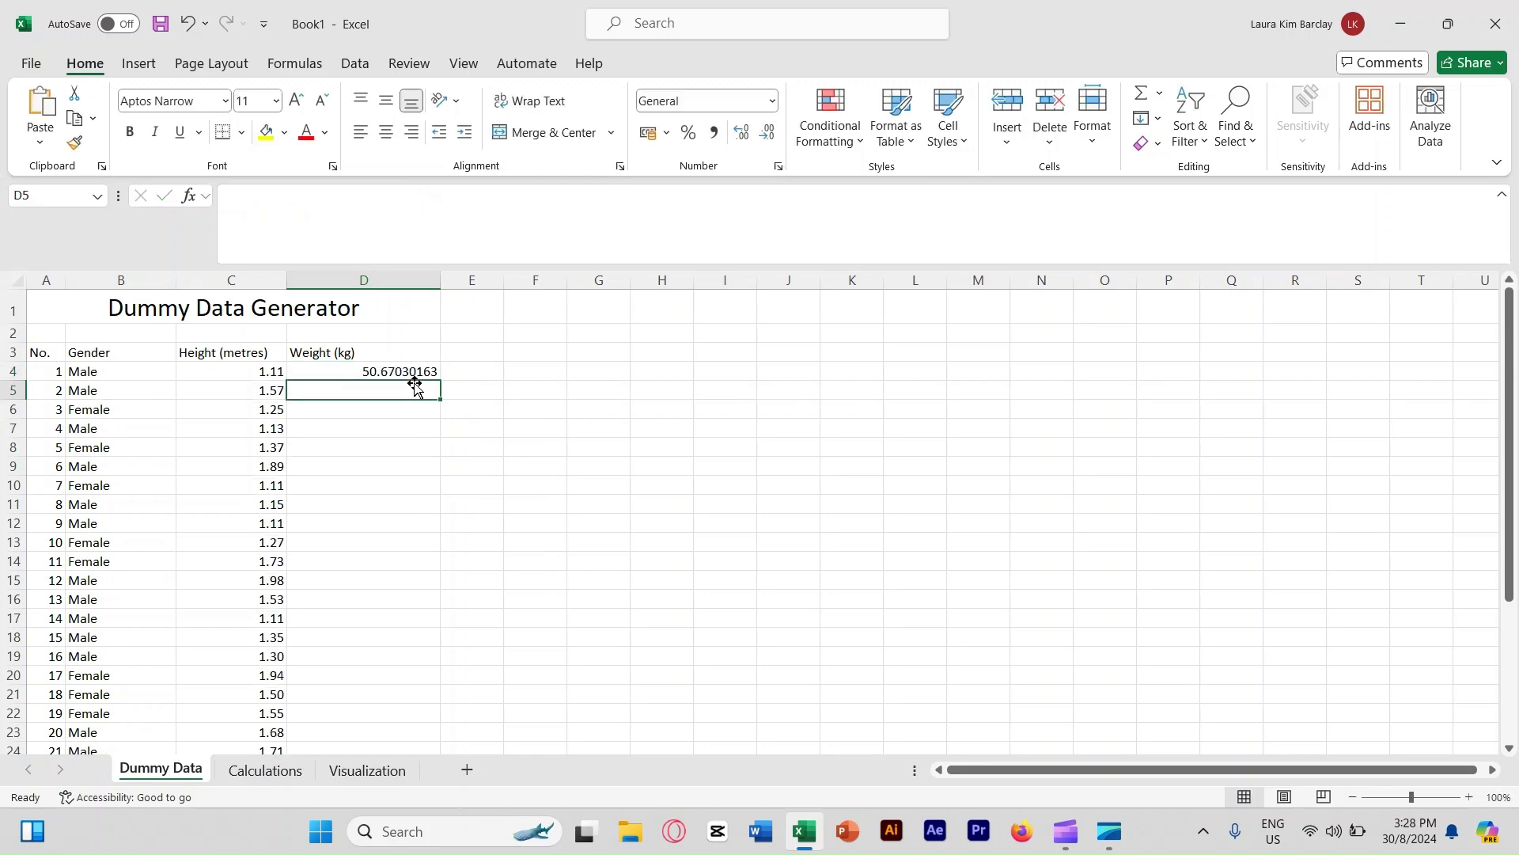
# - Fill the random weight formula from D4 down to D33, show two decimals, and narrow column D
pyautogui.click(425, 372)
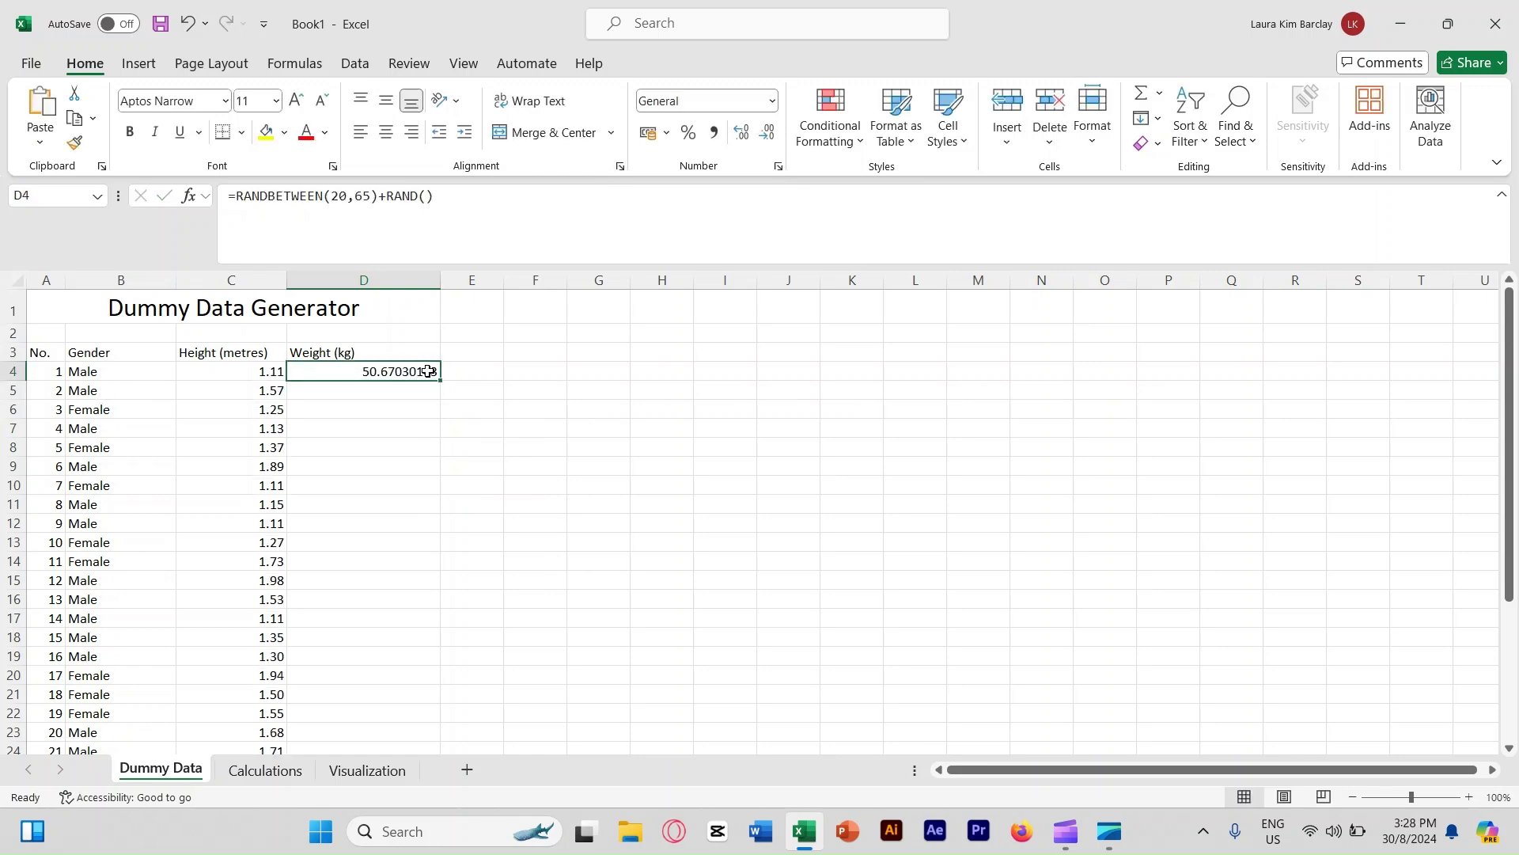
pyautogui.moveTo(441, 380); pyautogui.dragTo(410, 705)
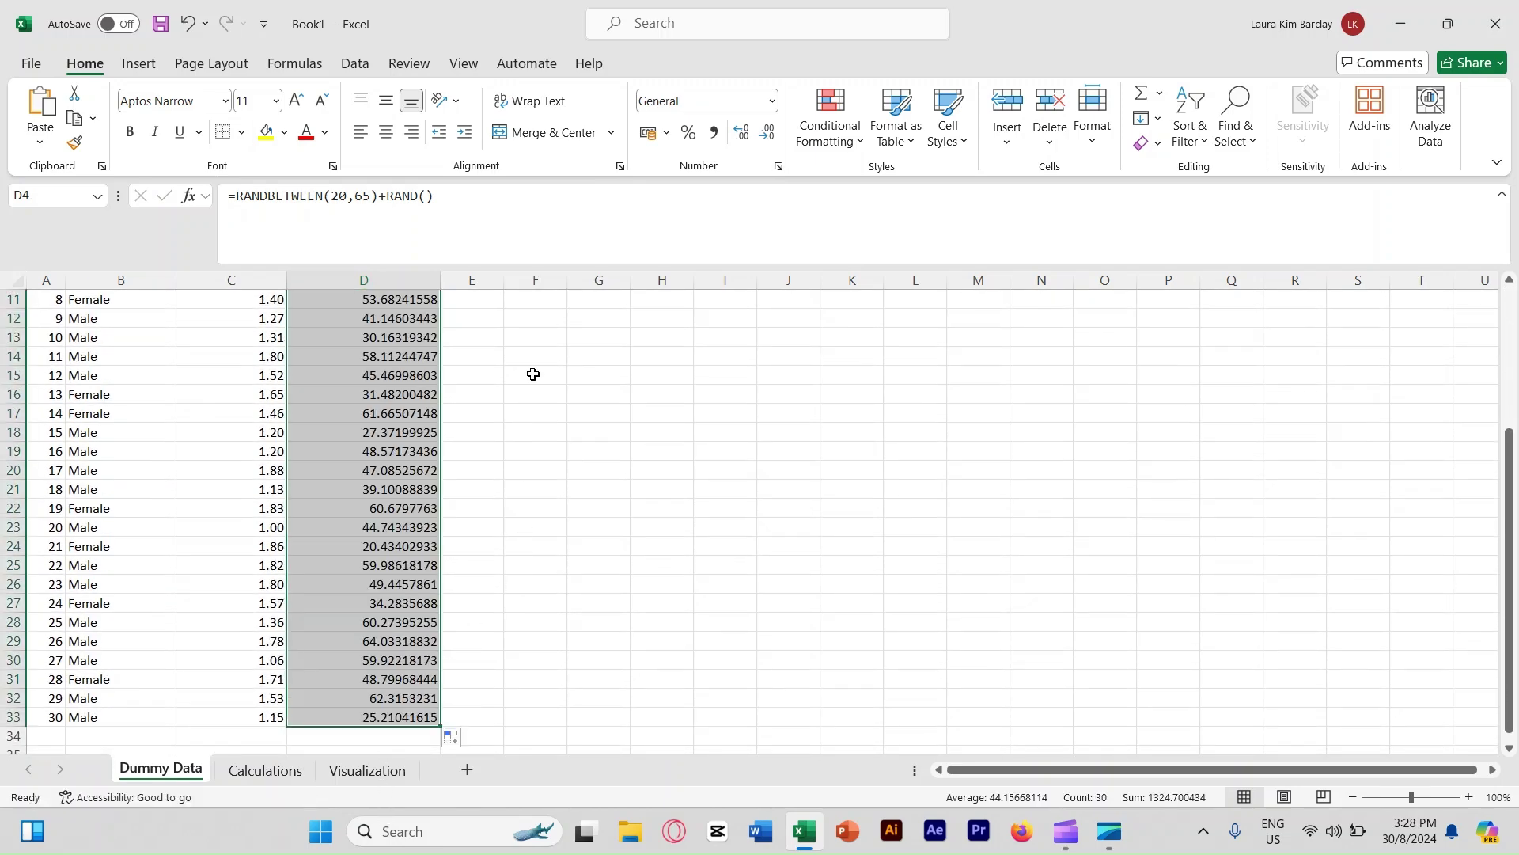
pyautogui.click(773, 130)
pyautogui.click(772, 131)
pyautogui.click(773, 130)
pyautogui.moveTo(440, 277); pyautogui.dragTo(385, 280)
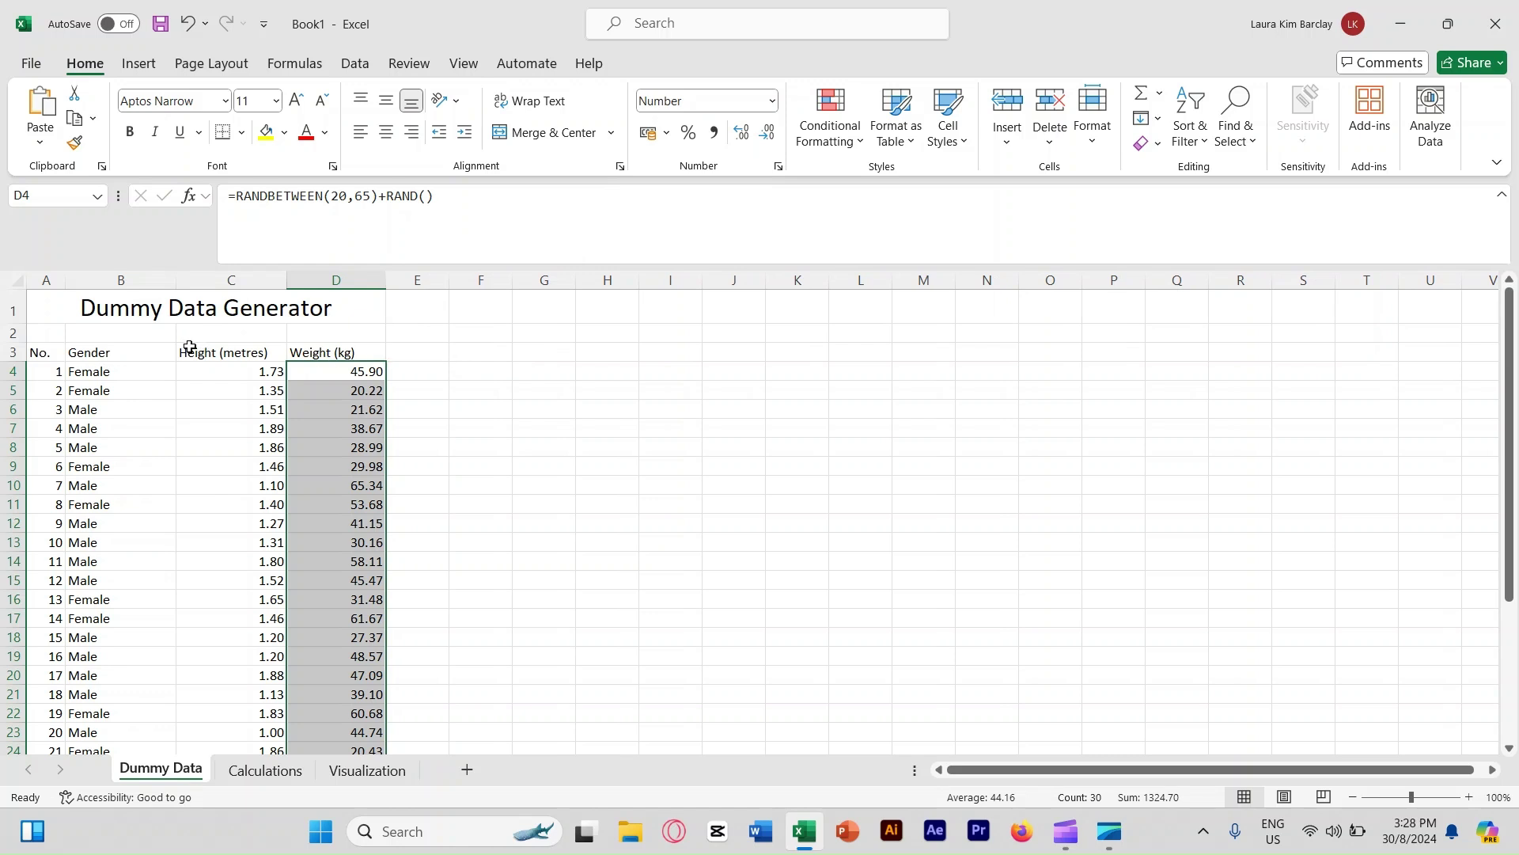
# - Apply All Borders to the Dummy Data table A3:D33, headers included
pyautogui.moveTo(36, 352); pyautogui.dragTo(346, 720)
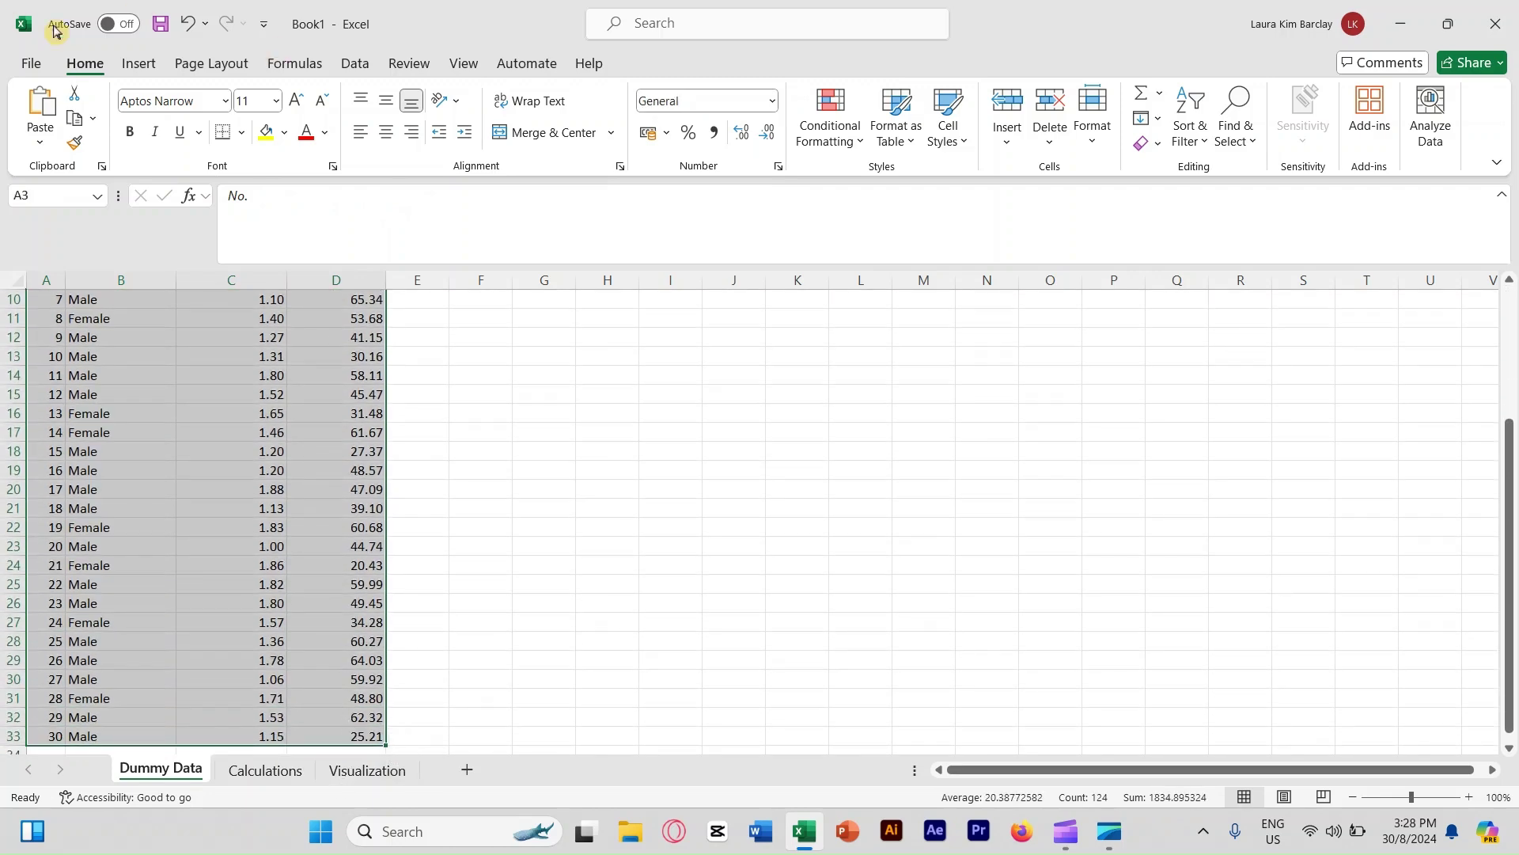
pyautogui.click(241, 133)
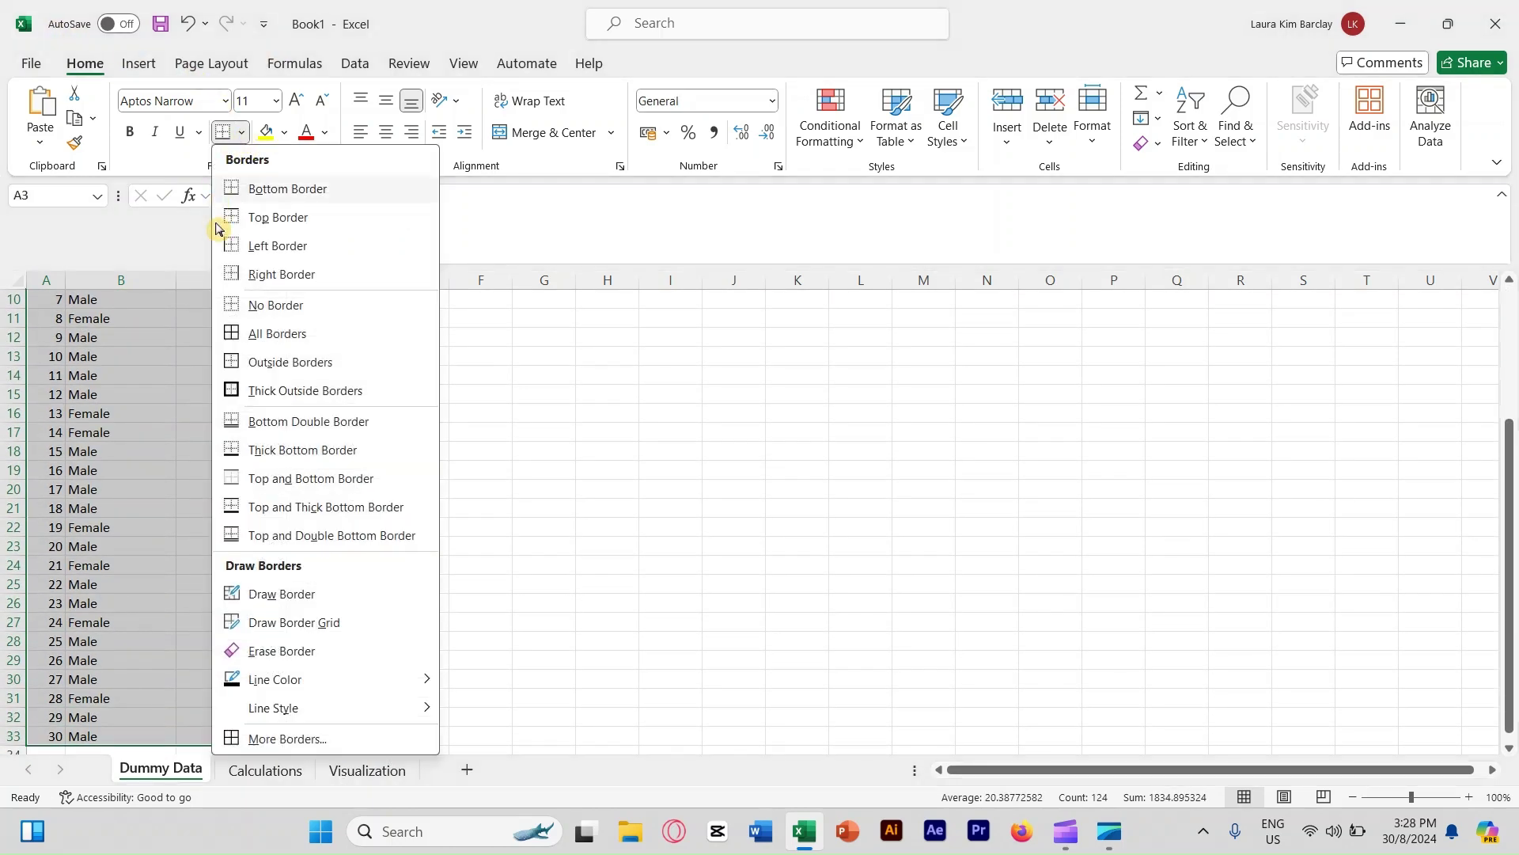
pyautogui.click(244, 333)
pyautogui.scroll(3, 245, 333)
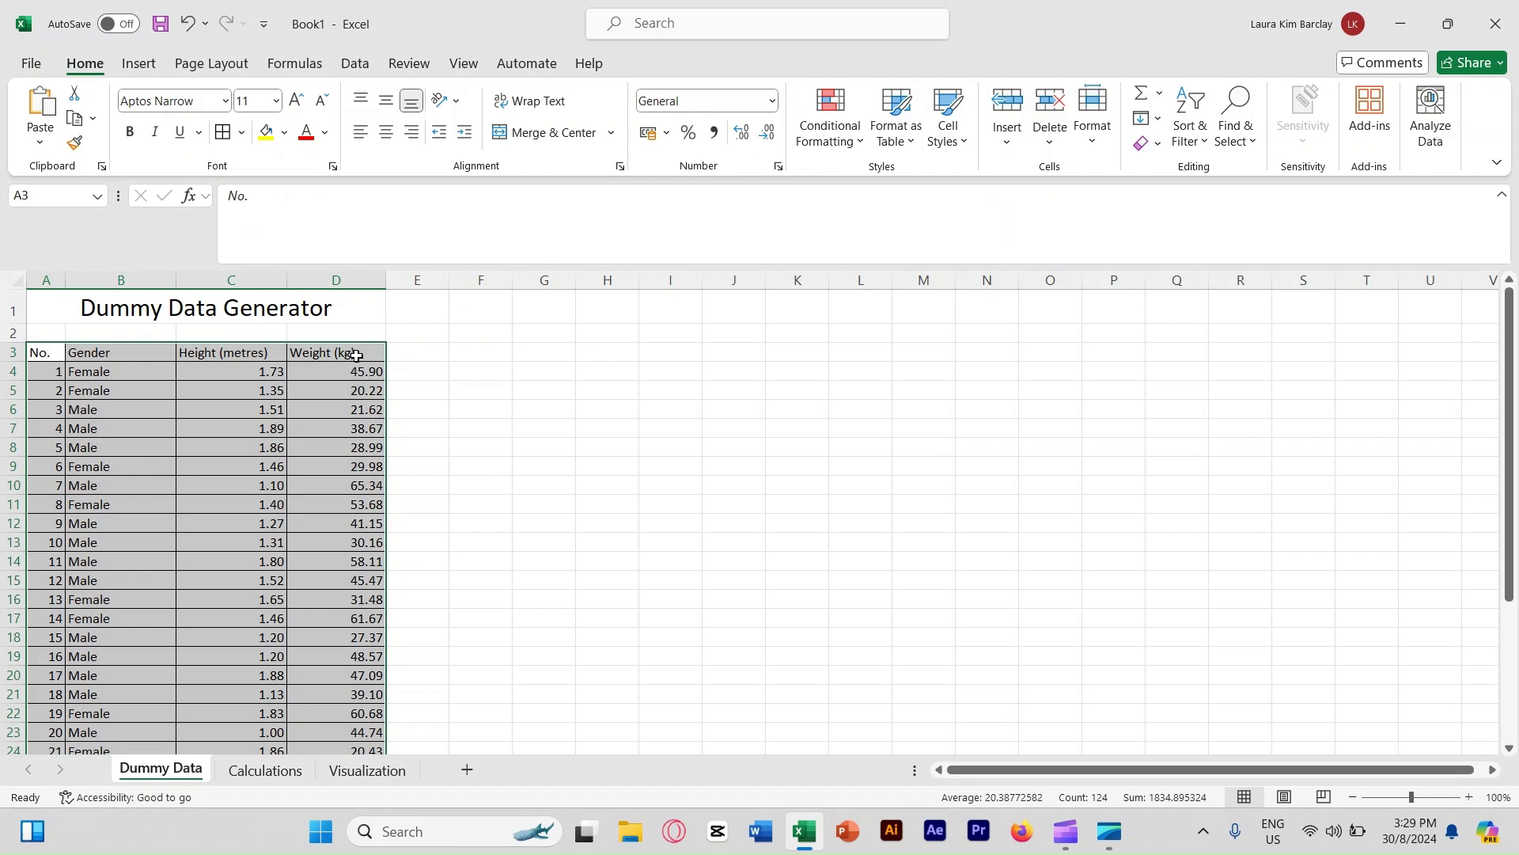
pyautogui.rightClick(356, 355)
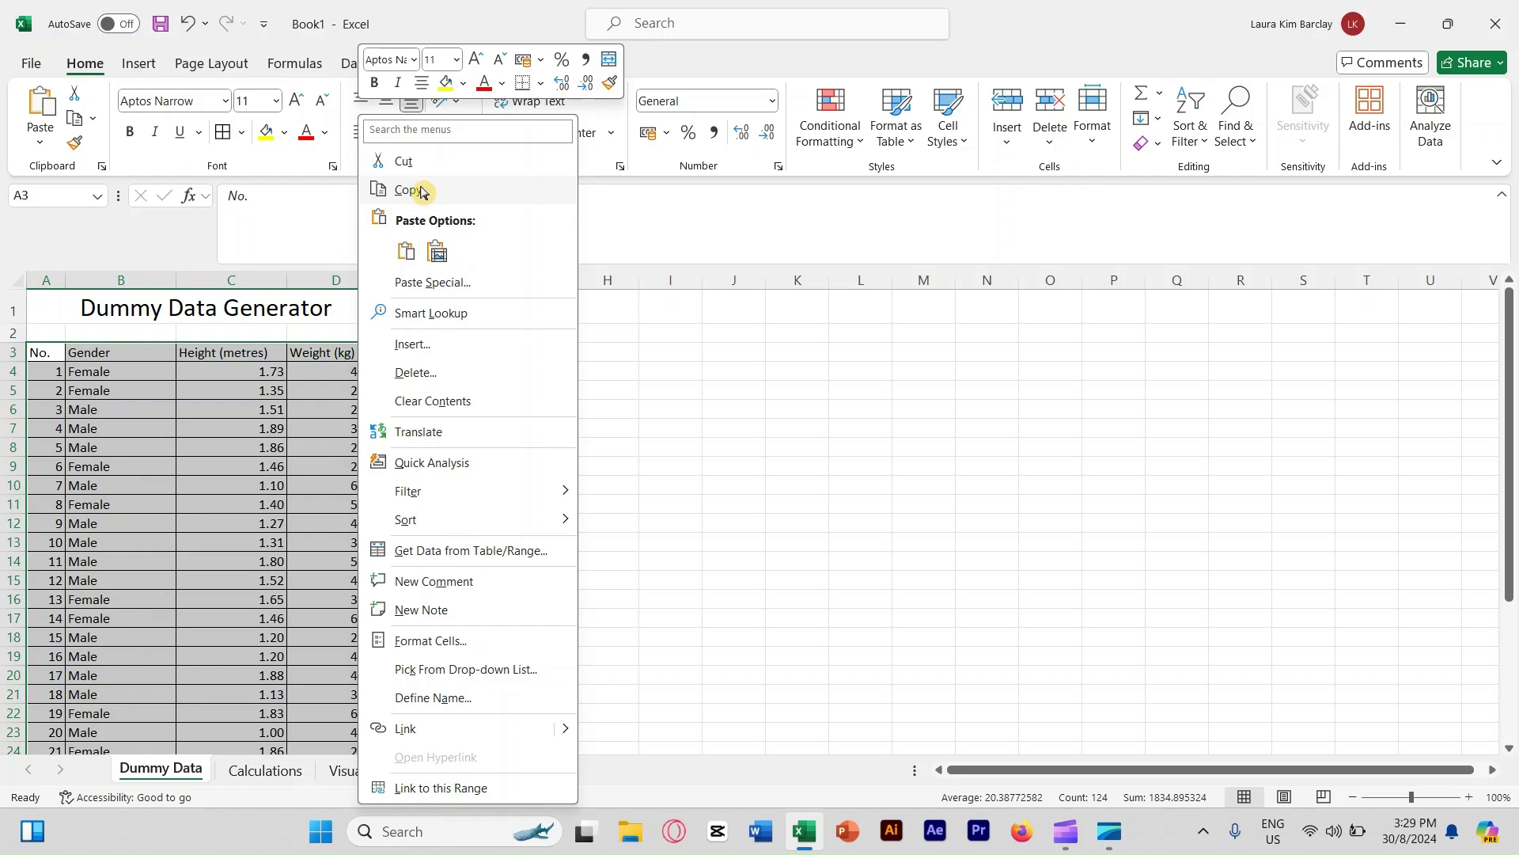
# - Copy the table and paste it as values at A3 on the Calculations sheet, then widen column C
pyautogui.click(421, 192)
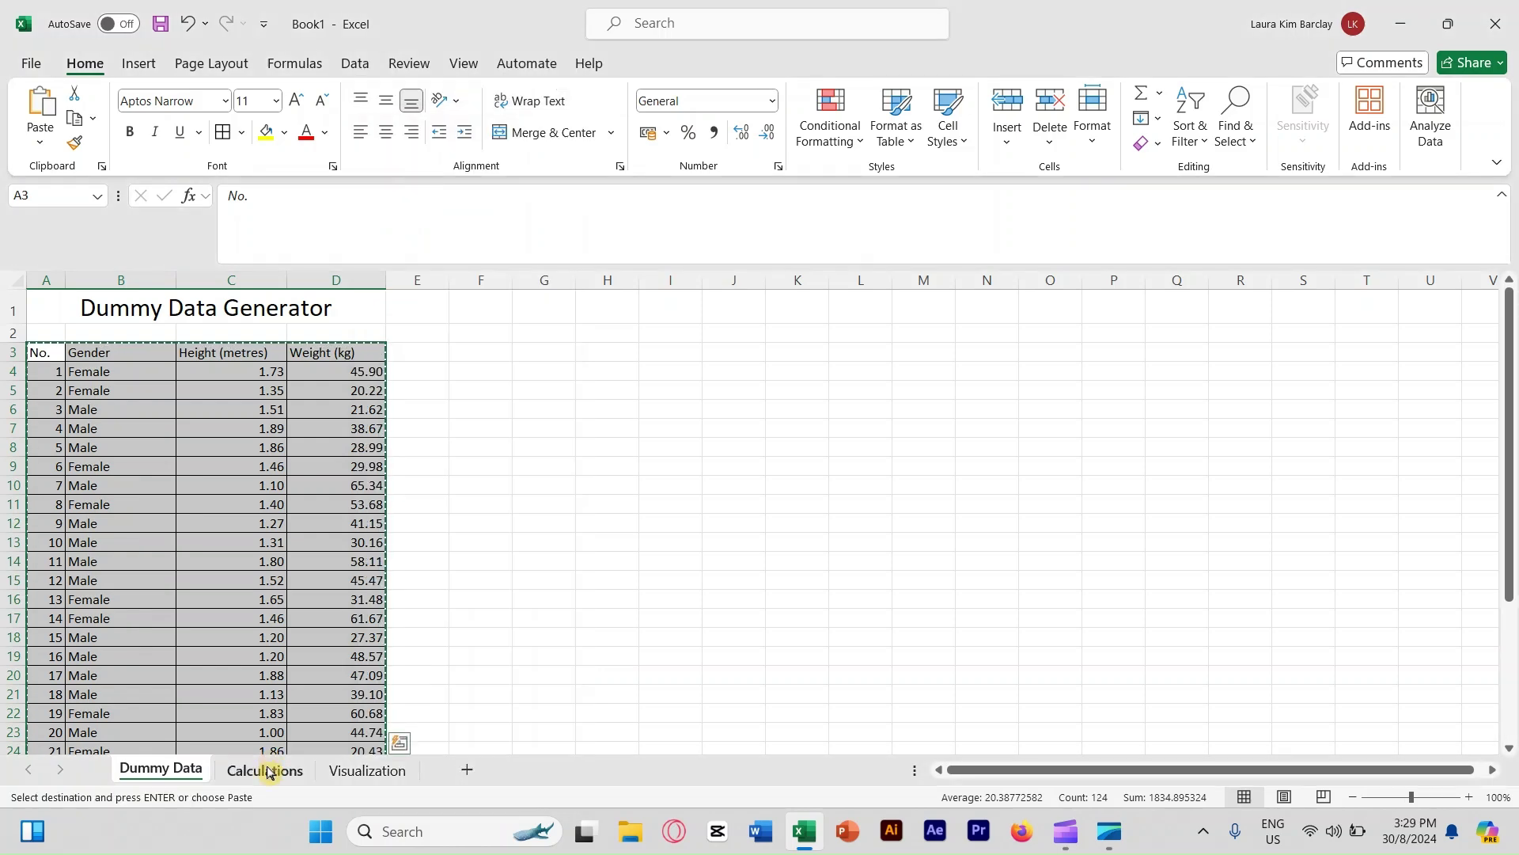
pyautogui.click(268, 770)
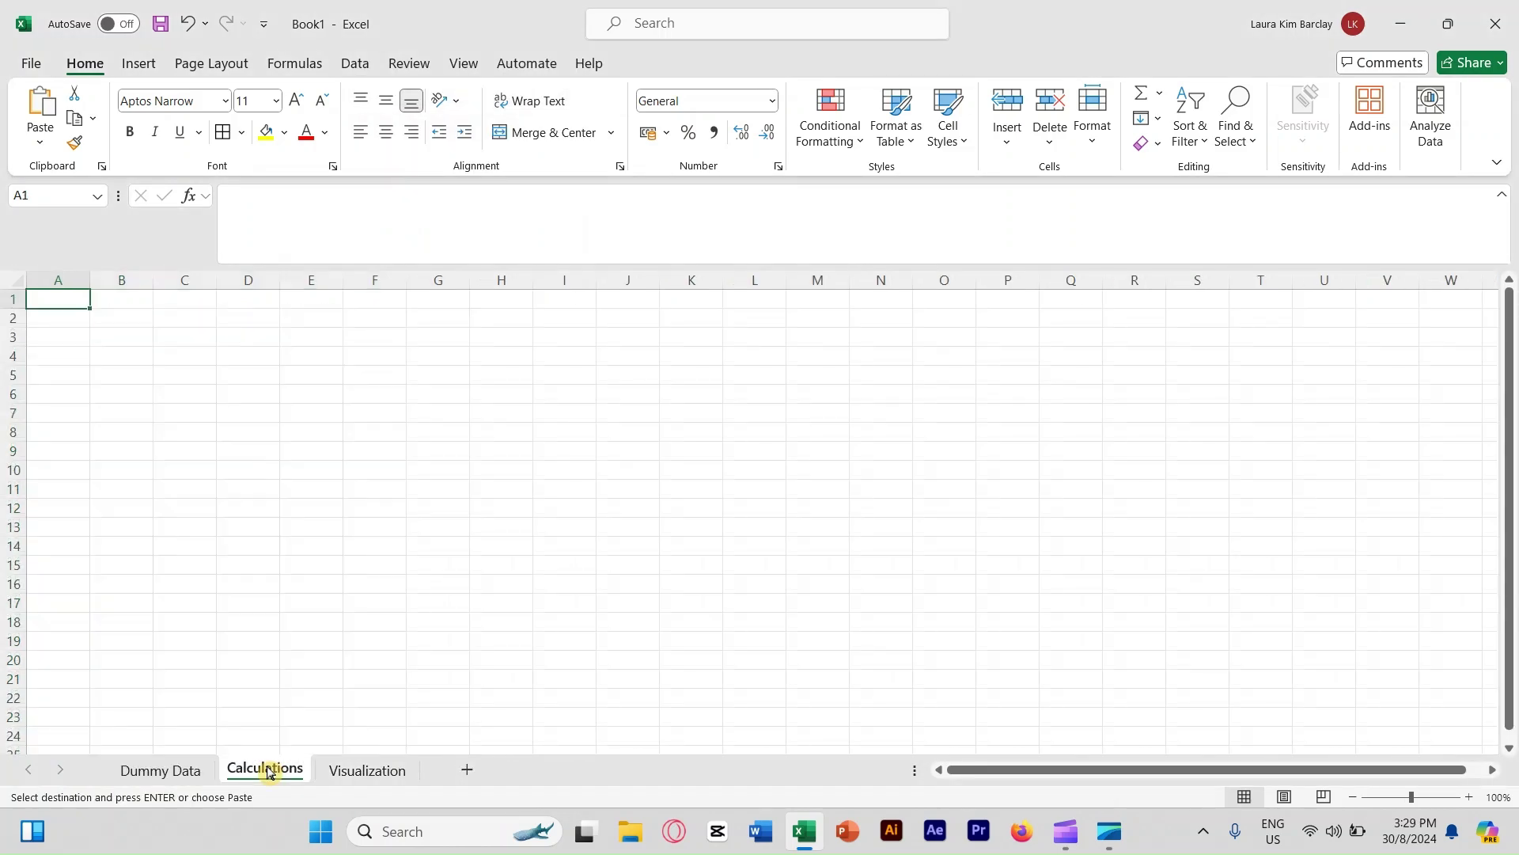
pyautogui.click(65, 333)
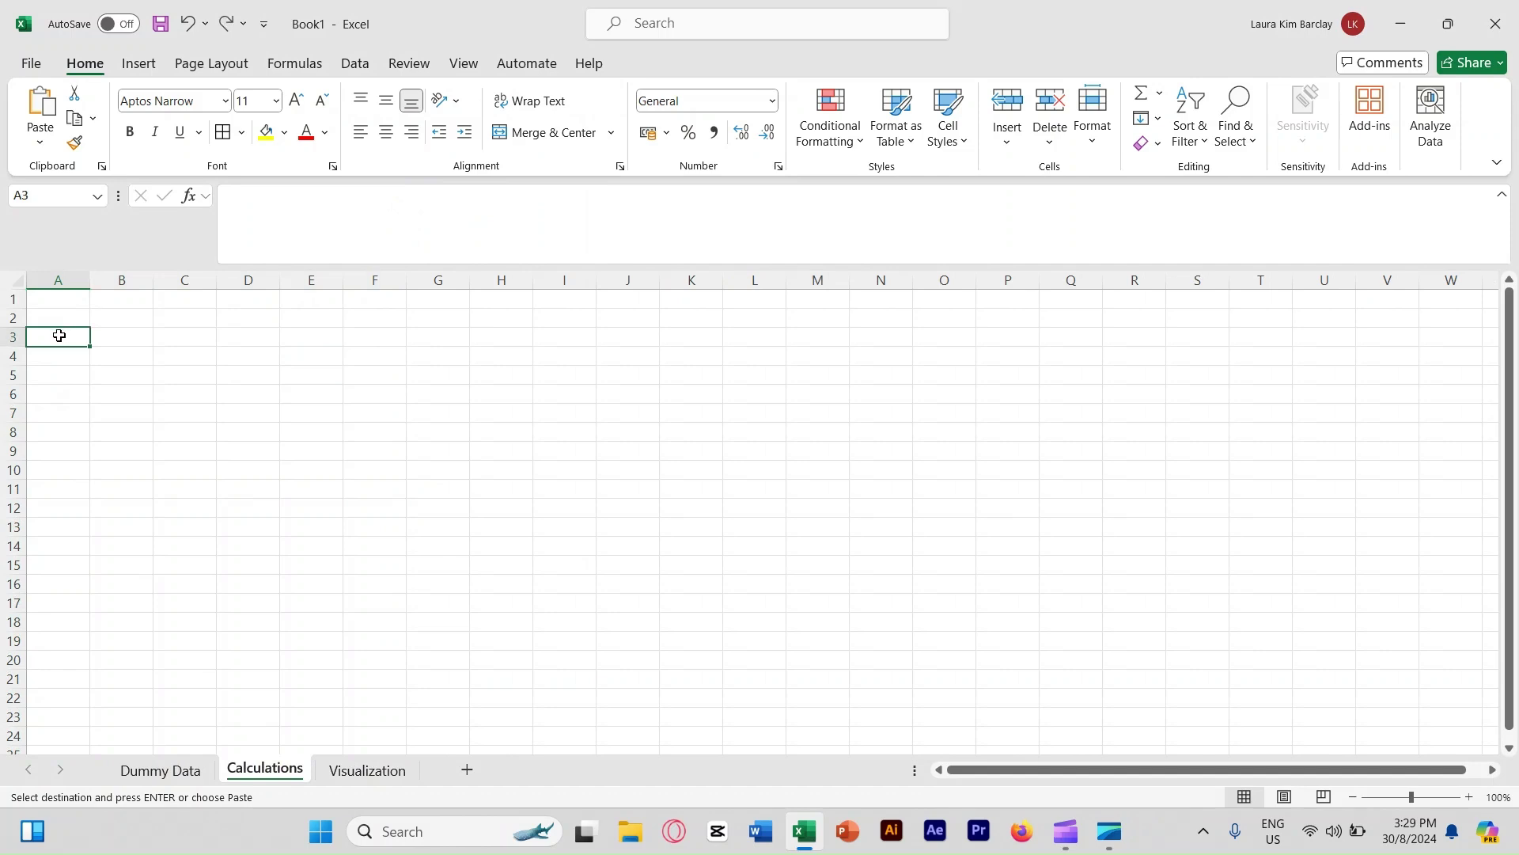
pyautogui.rightClick(60, 337)
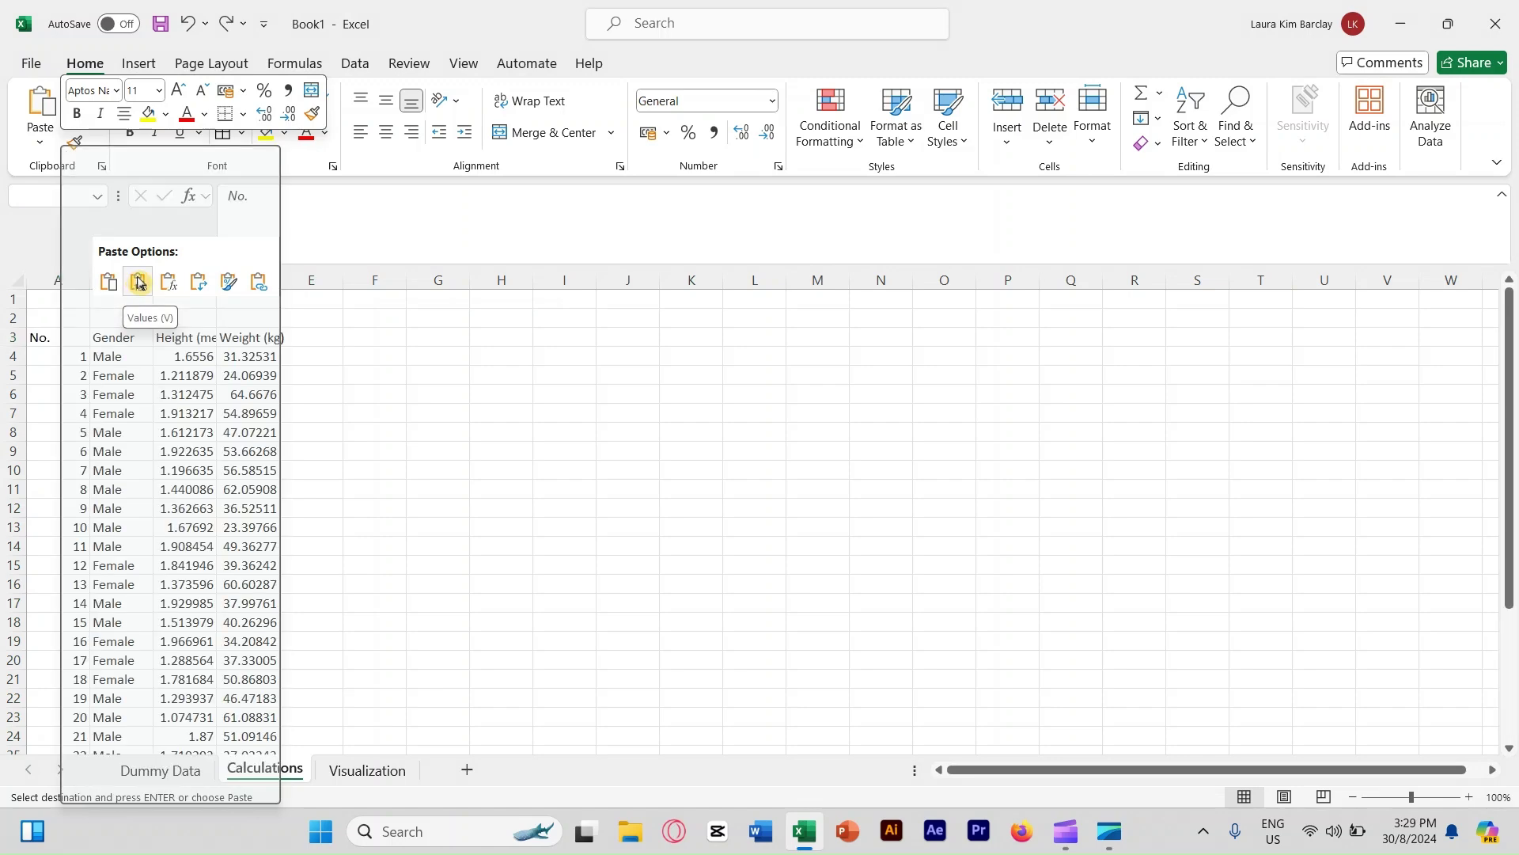
pyautogui.click(138, 281)
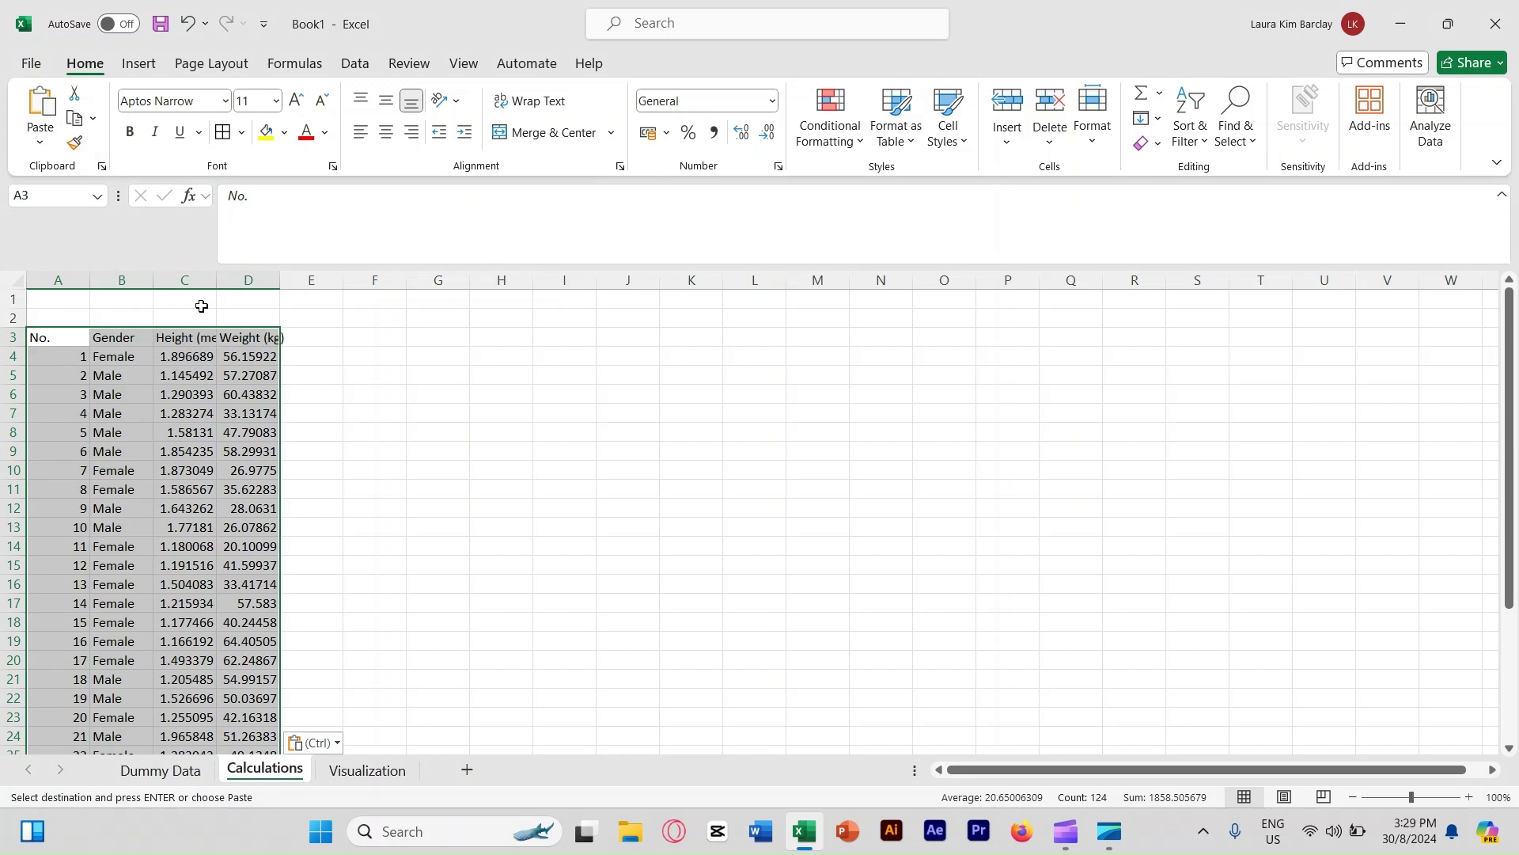
pyautogui.moveTo(217, 273); pyautogui.dragTo(353, 280)
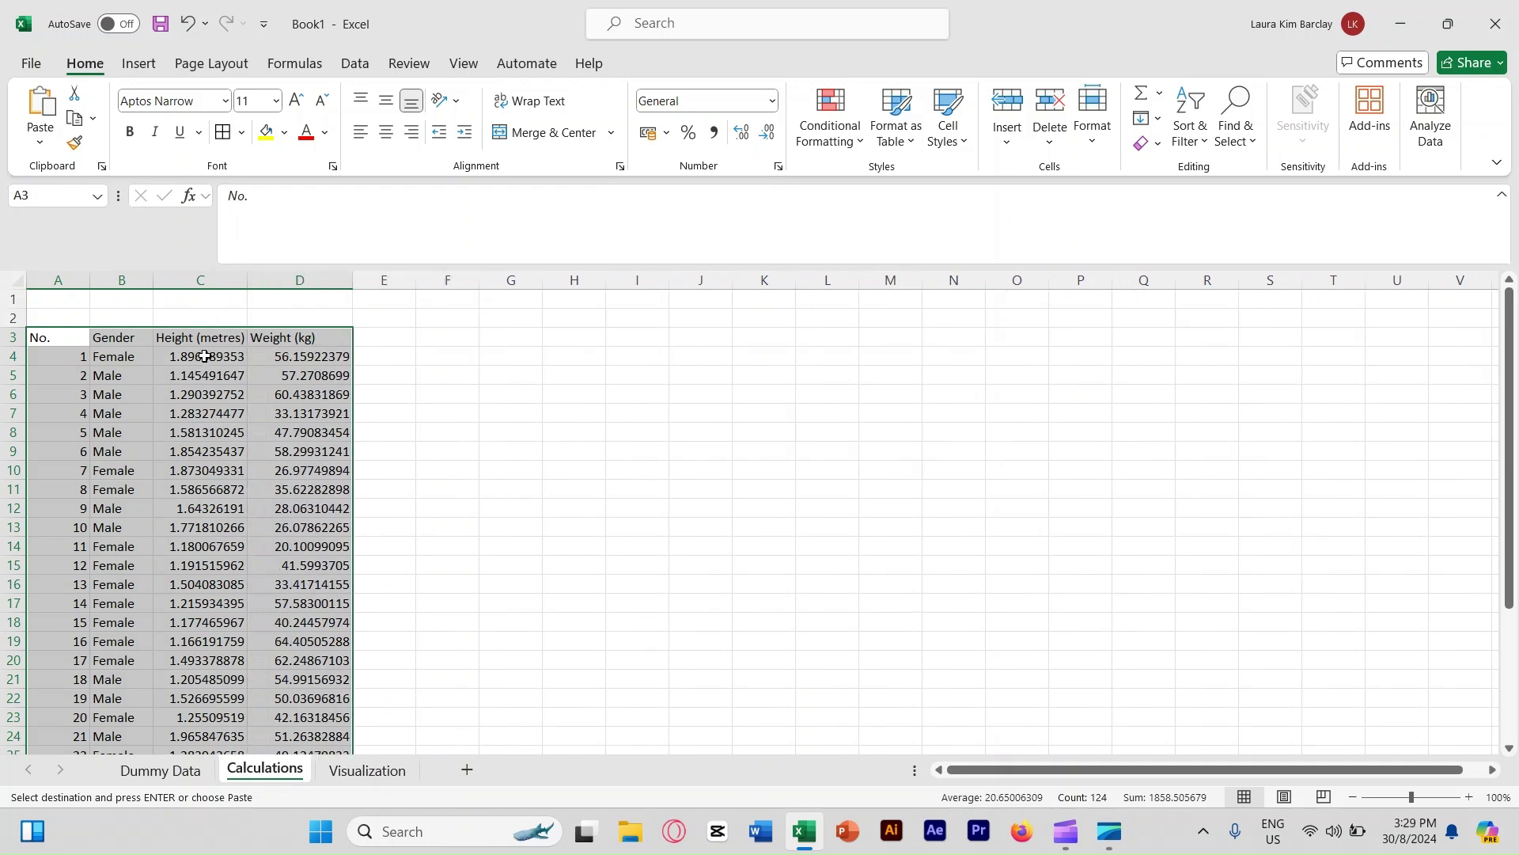
# - Round the heights in C4:C33 to two decimal places
pyautogui.moveTo(204, 357); pyautogui.dragTo(210, 716)
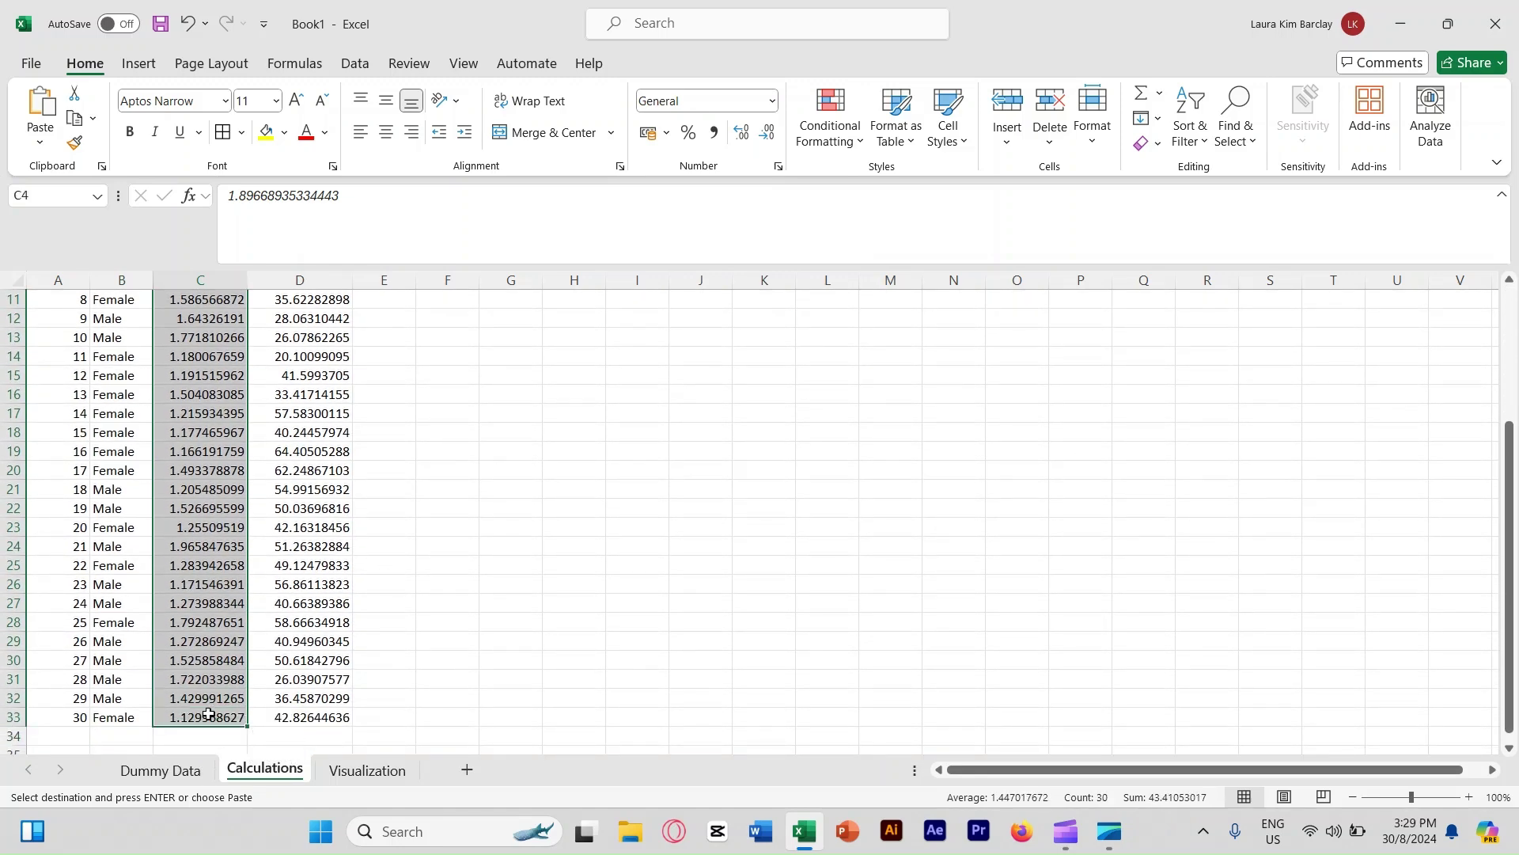
pyautogui.click(767, 135)
pyautogui.click(767, 134)
pyautogui.click(766, 134)
pyautogui.click(767, 134)
pyautogui.click(766, 134)
pyautogui.click(766, 135)
pyautogui.click(766, 134)
# - Round the weights in D4:D33 to two decimal places
pyautogui.moveTo(295, 357); pyautogui.dragTo(293, 370)
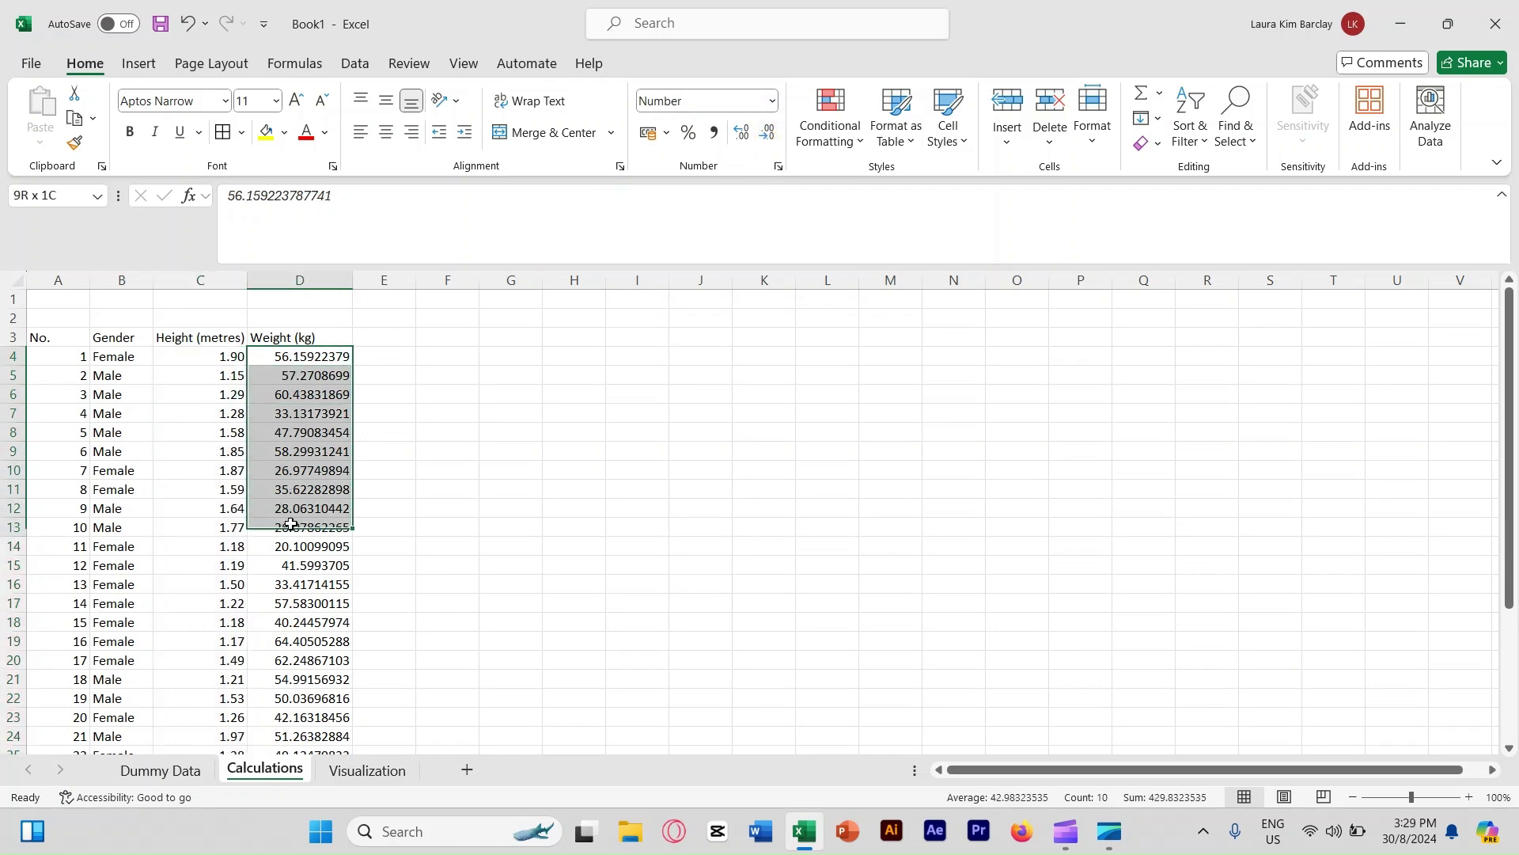
pyautogui.moveTo(292, 524); pyautogui.dragTo(290, 717)
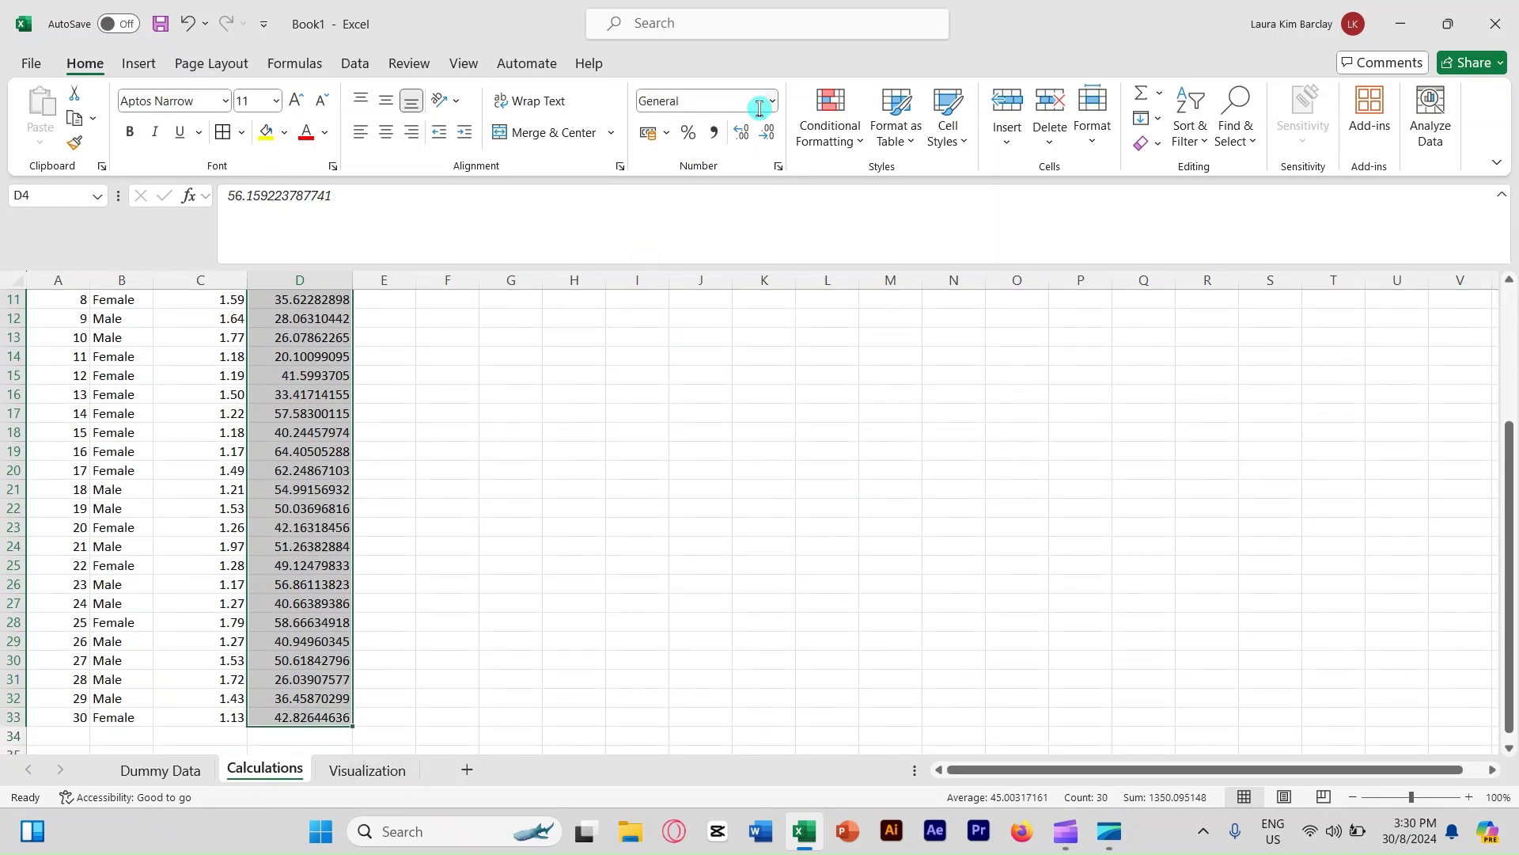
pyautogui.click(766, 131)
pyautogui.click(766, 131)
pyautogui.click(766, 132)
pyautogui.click(766, 131)
pyautogui.click(766, 131)
pyautogui.click(766, 131)
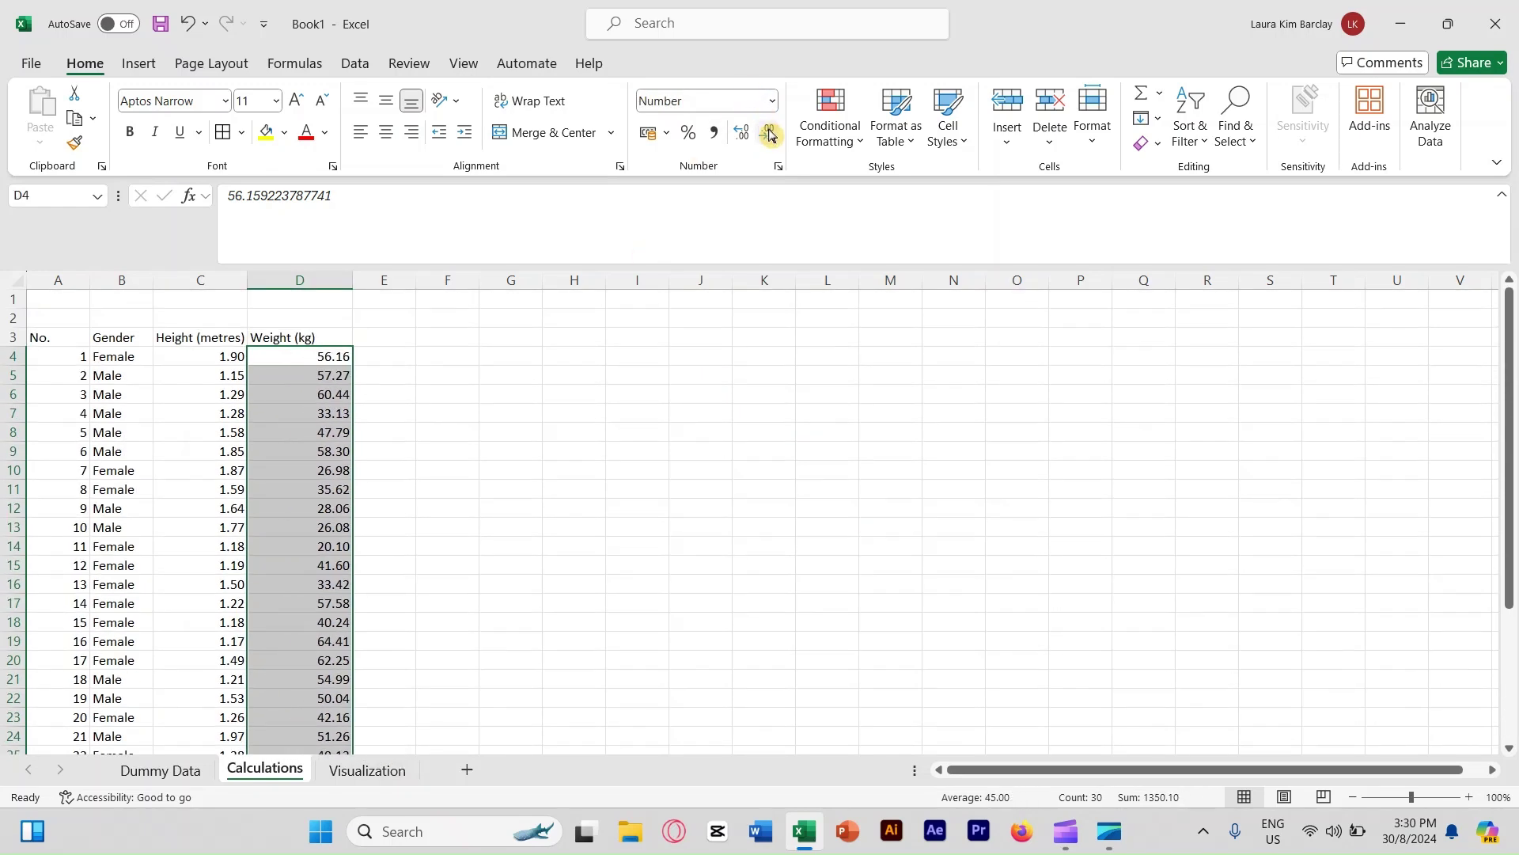
pyautogui.click(483, 377)
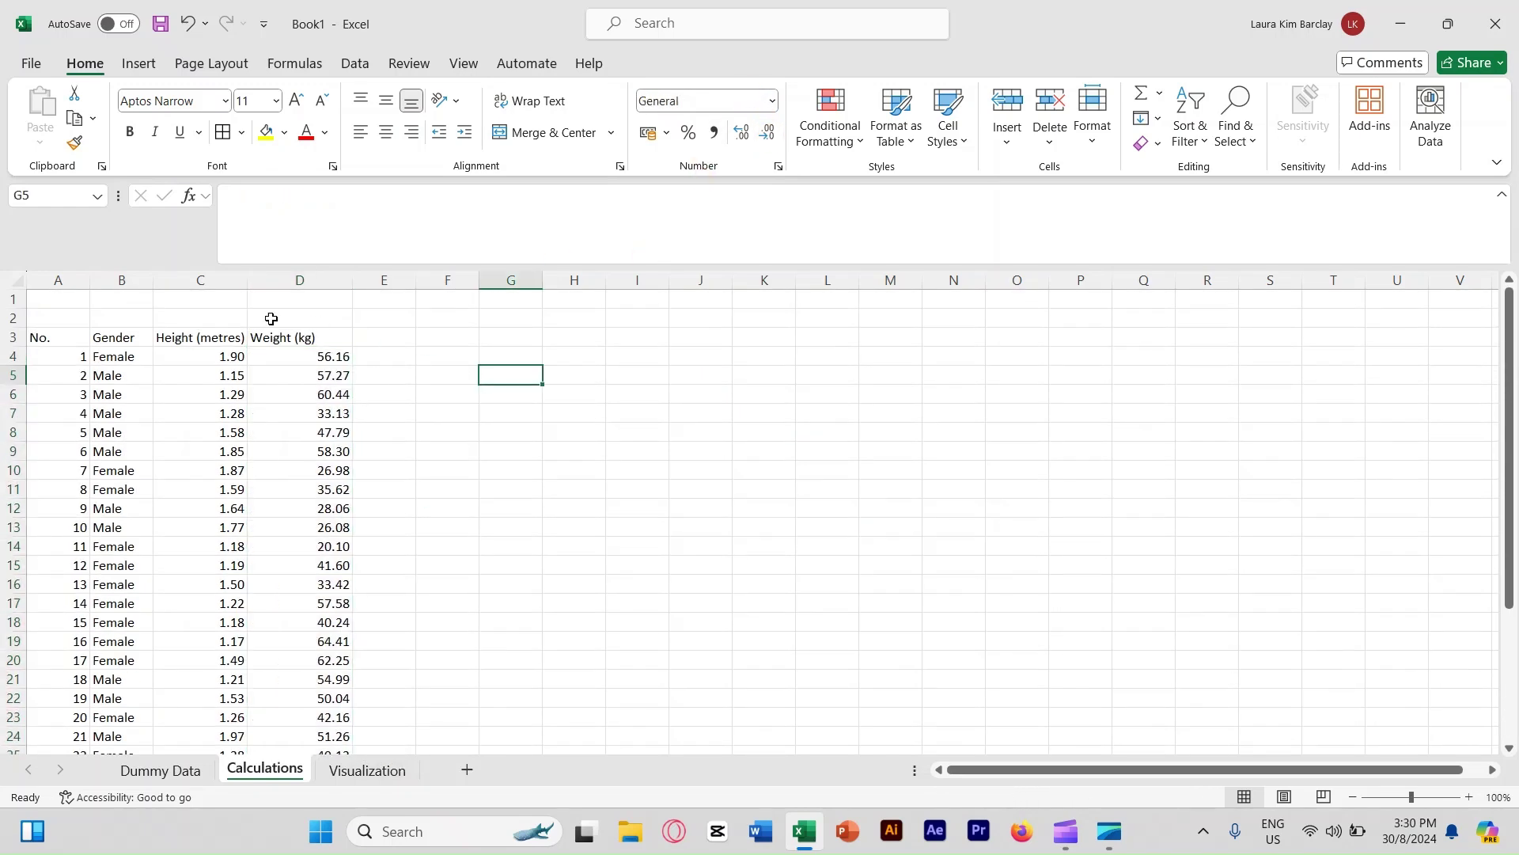
# - Enter the header 'BMI' in cell E3
pyautogui.click(383, 339)
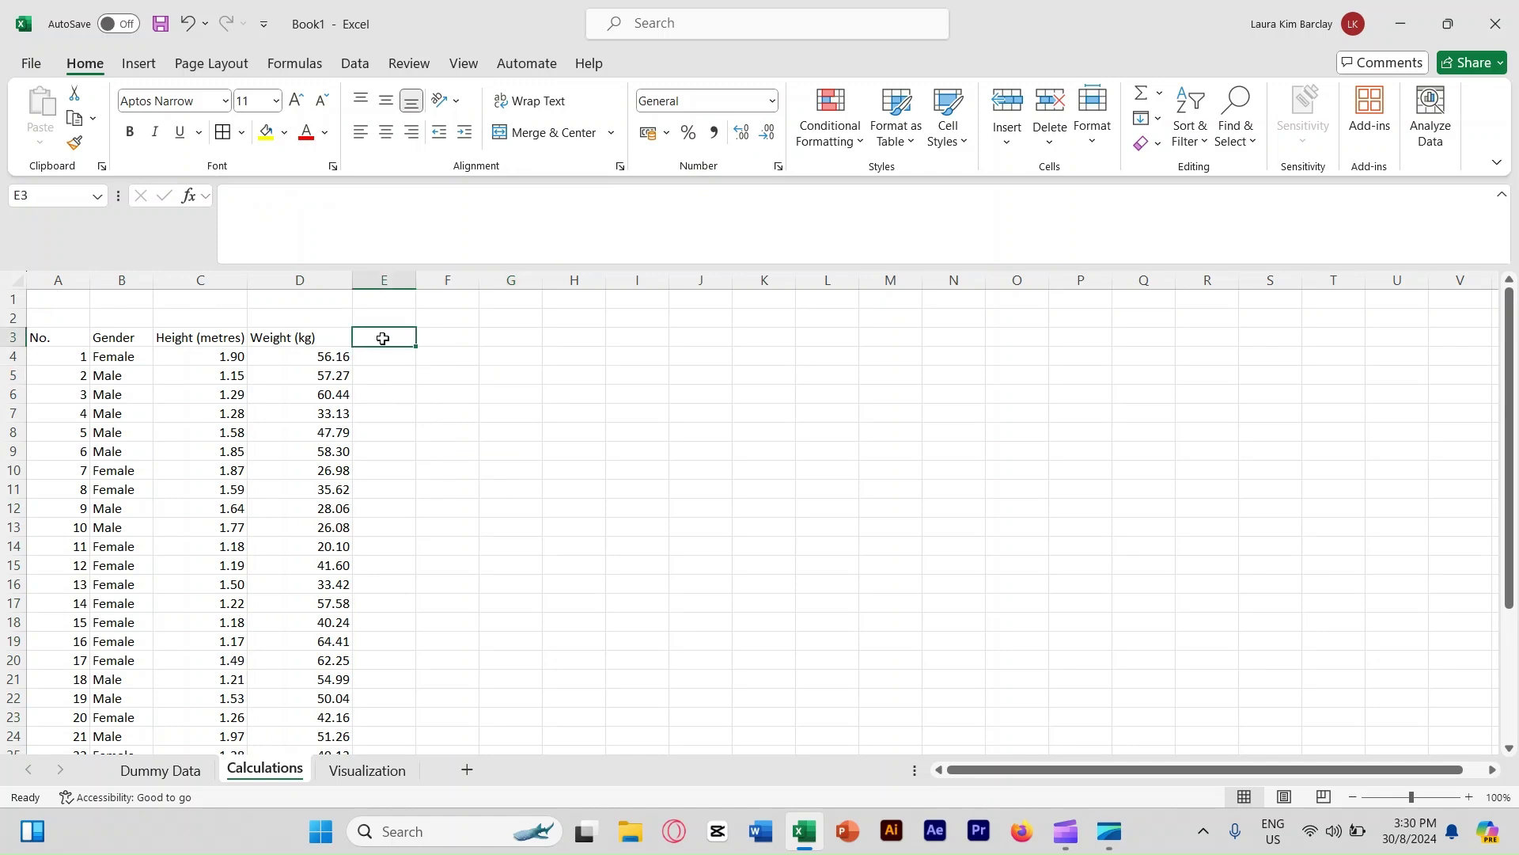
pyautogui.write('BM')
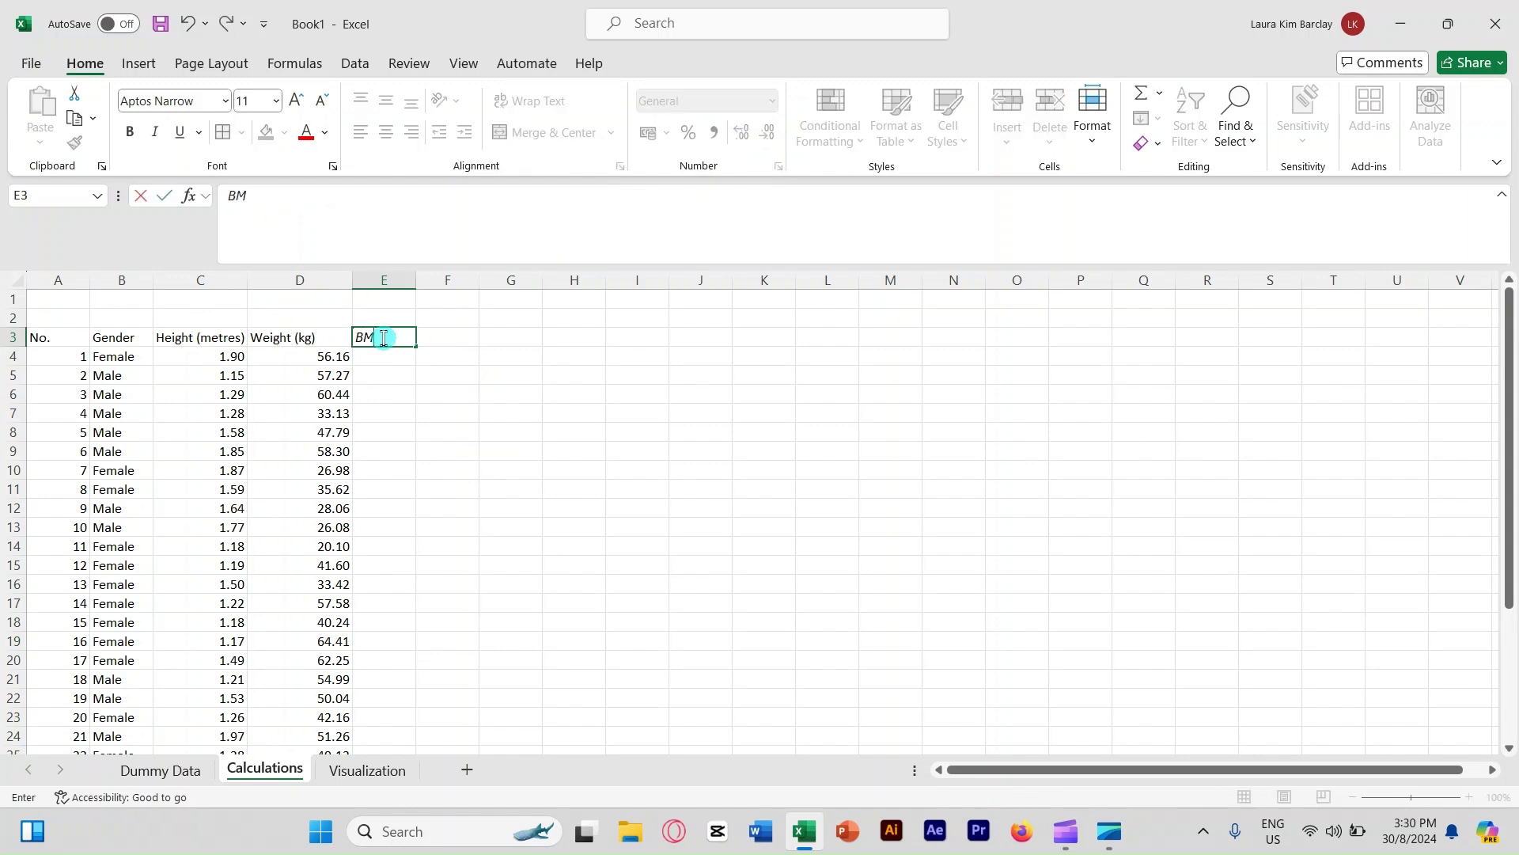
pyautogui.write('I')
pyautogui.click(385, 361)
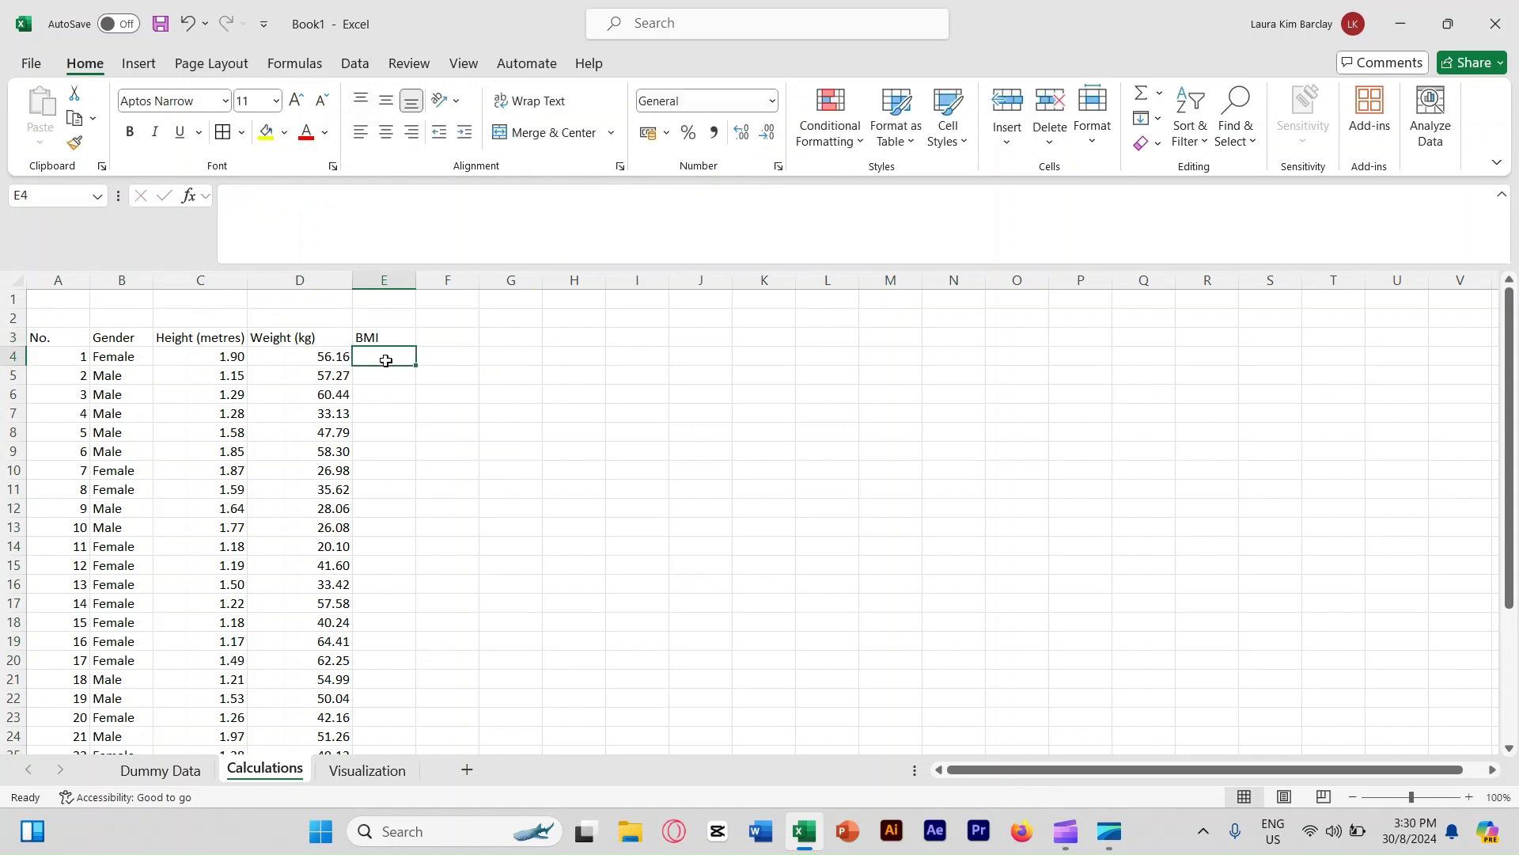
pyautogui.click(397, 335)
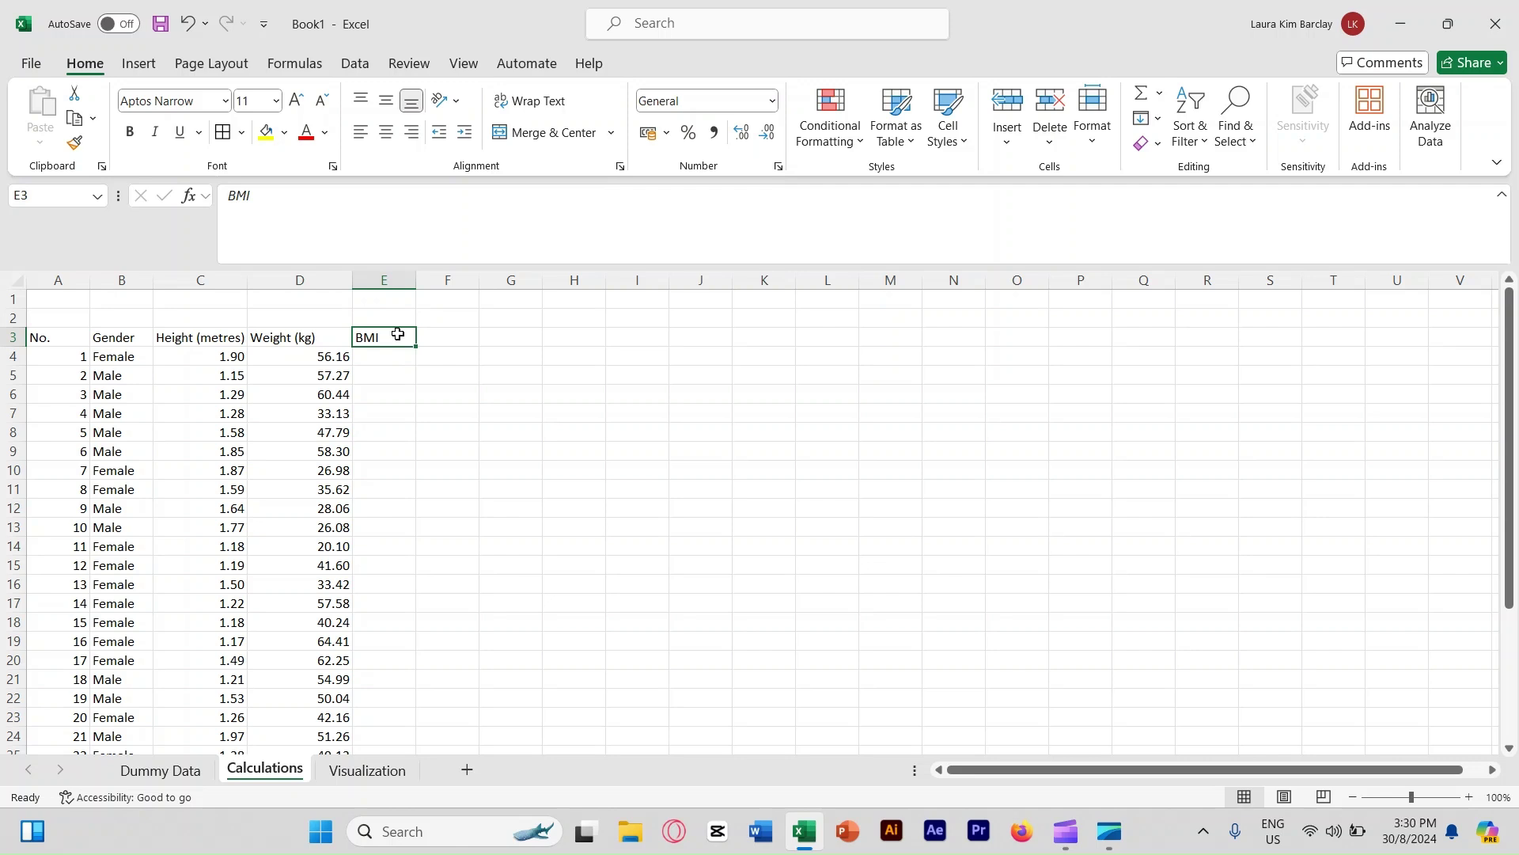
# - Enter the formula =D4/(C4*C4) in E4 to compute the first BMI
pyautogui.click(386, 353)
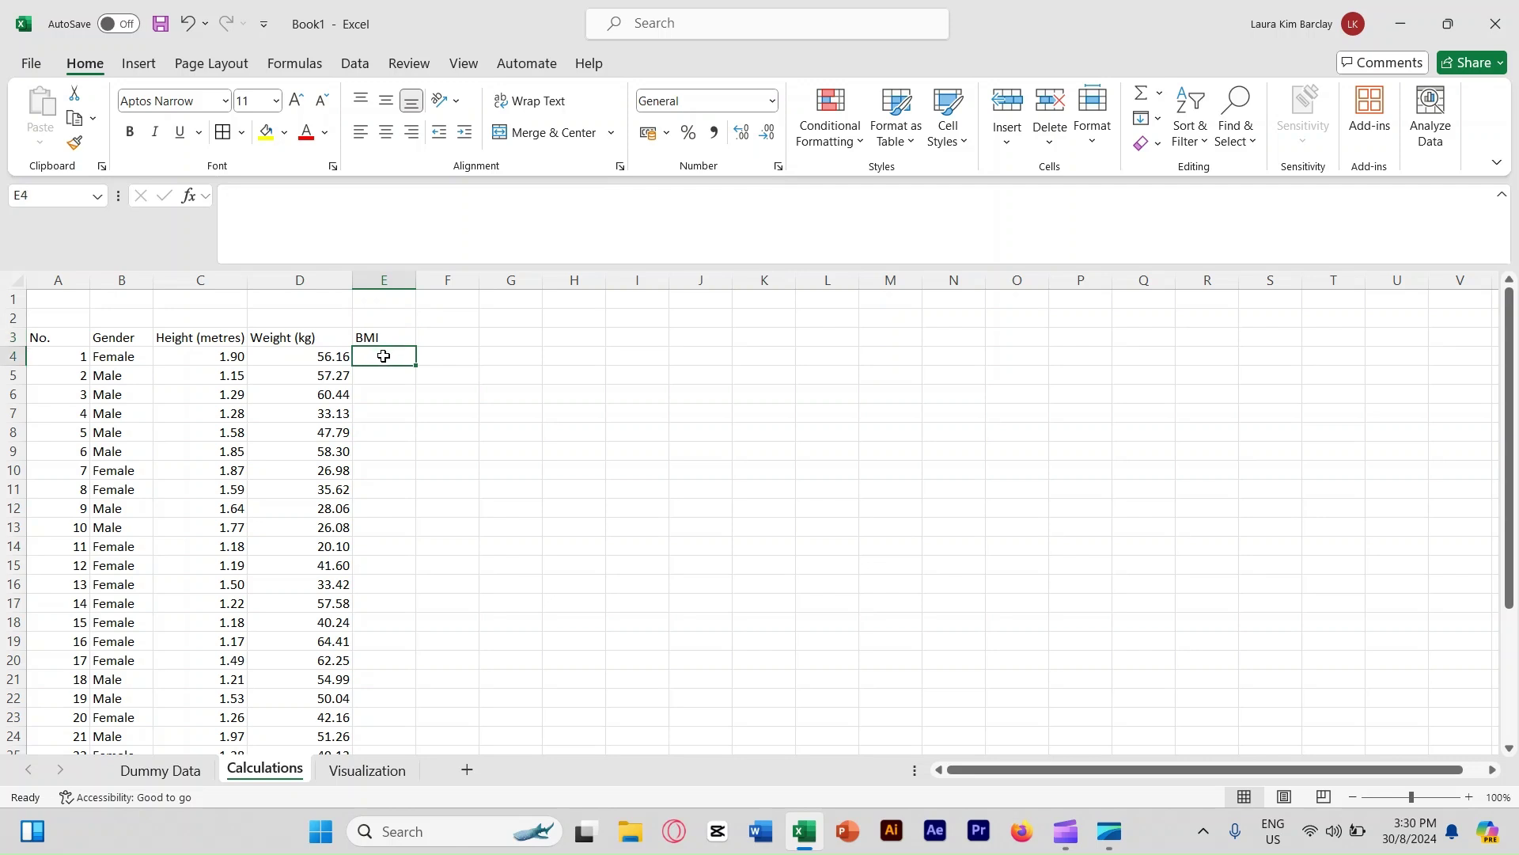
pyautogui.write('=')
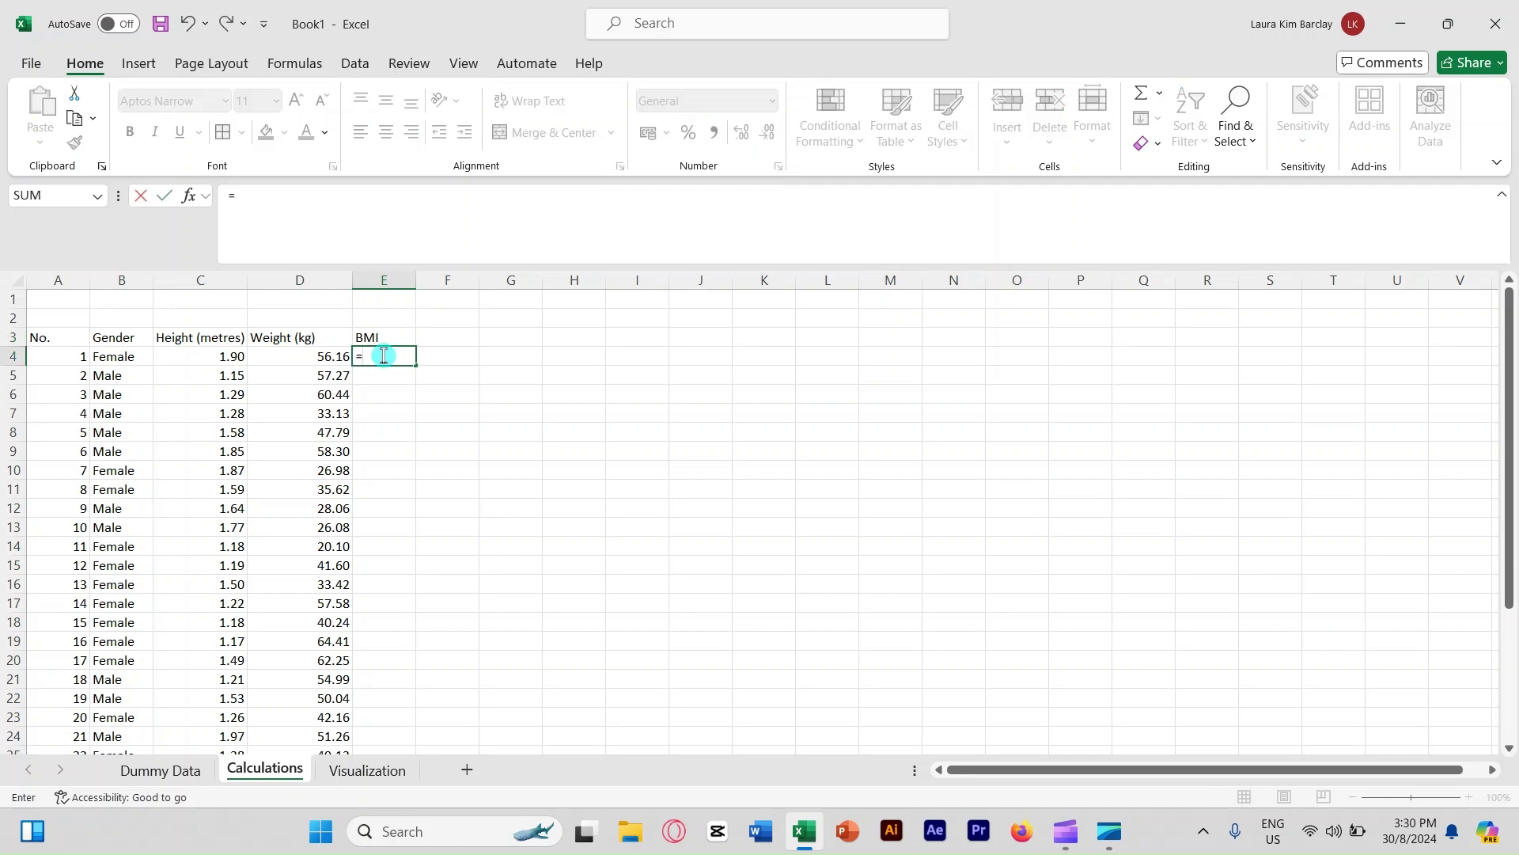
pyautogui.click(318, 357)
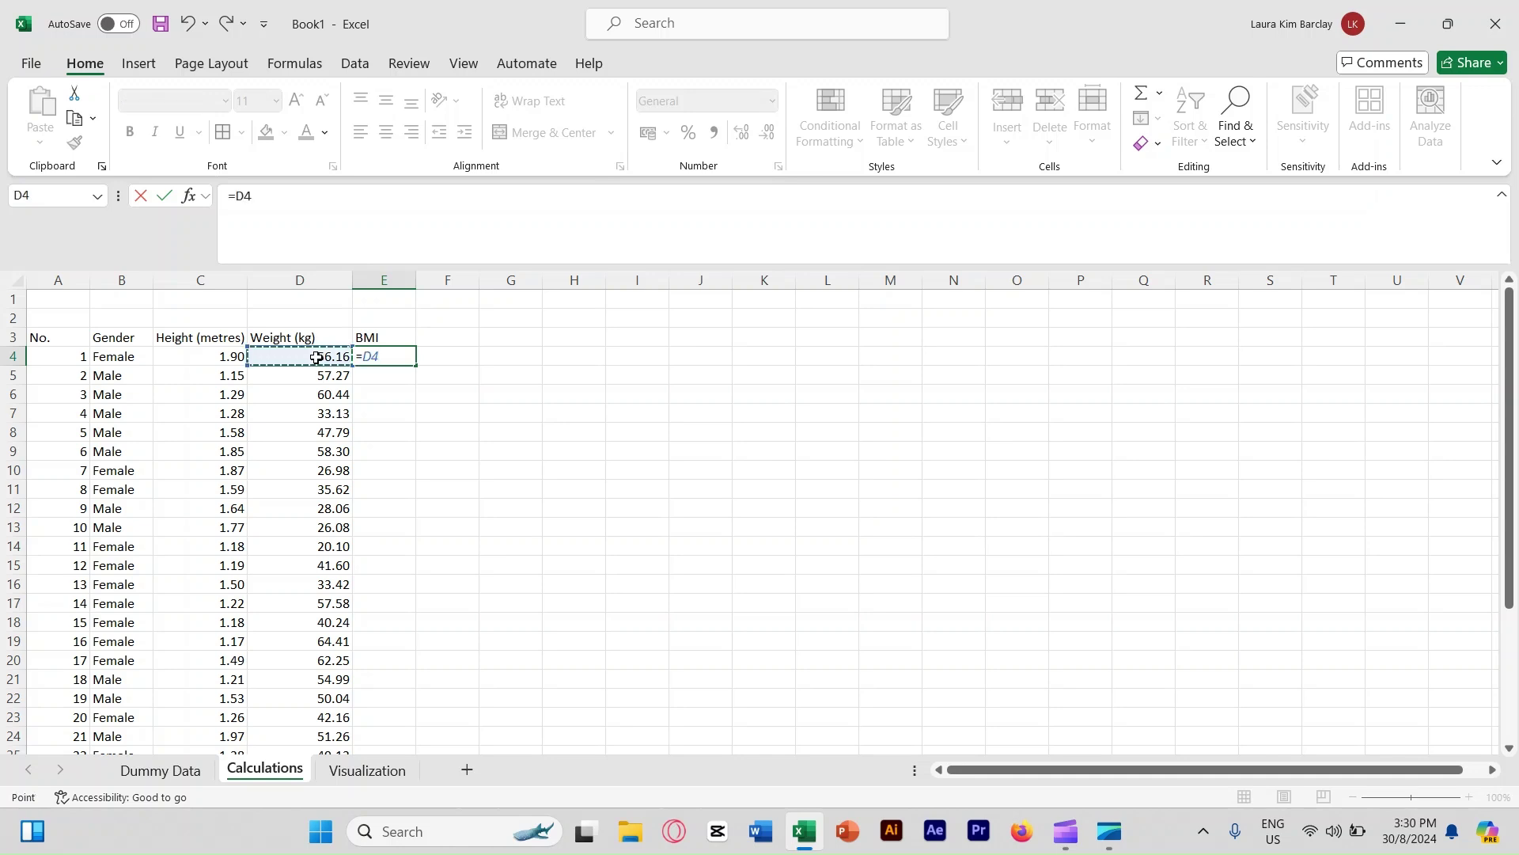
pyautogui.write('/(')
pyautogui.click(213, 352)
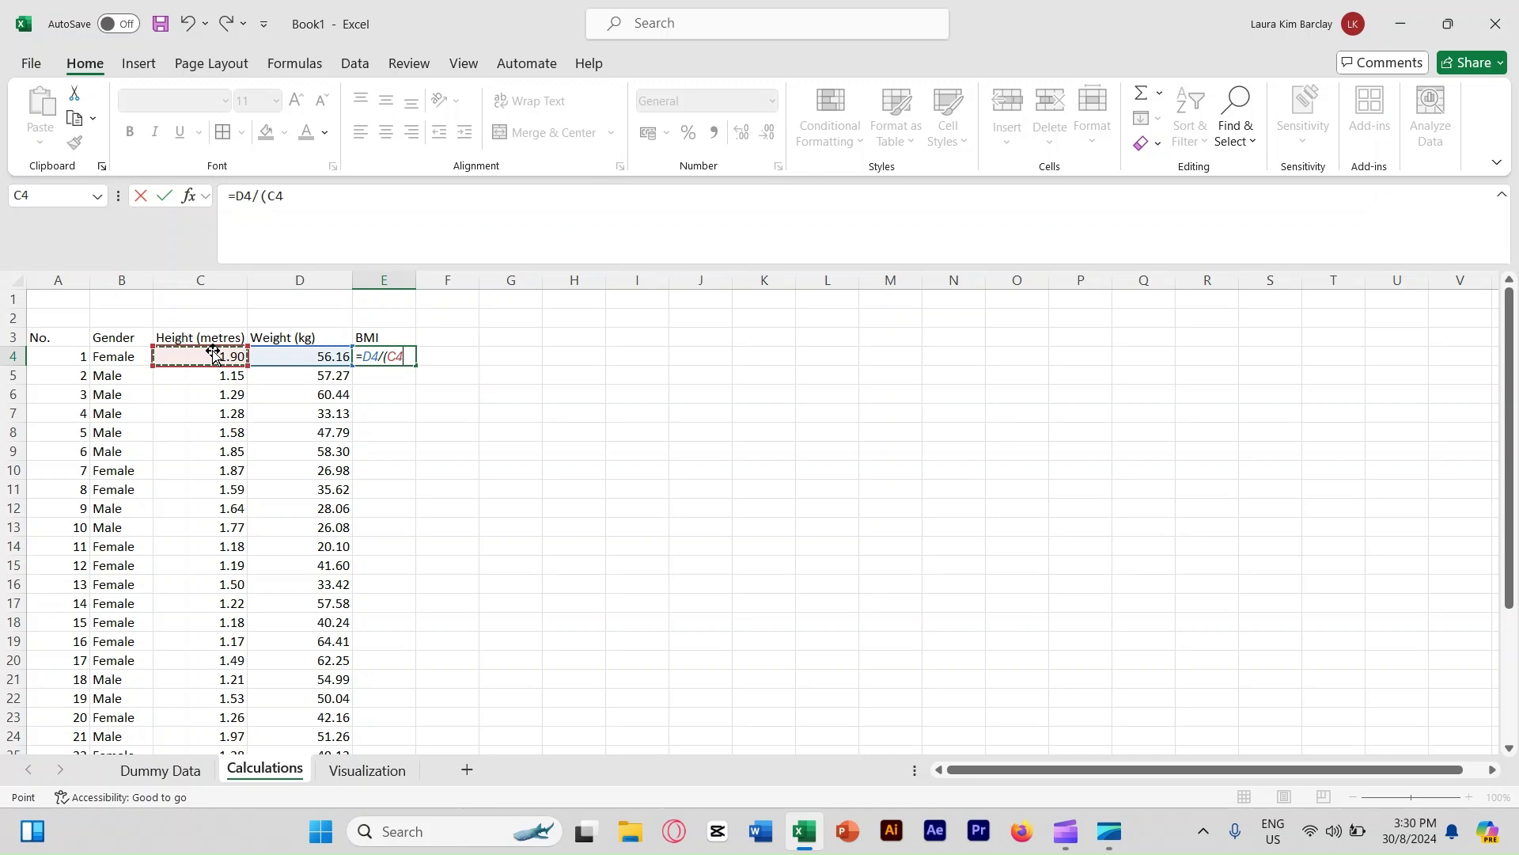
pyautogui.write('*C4')
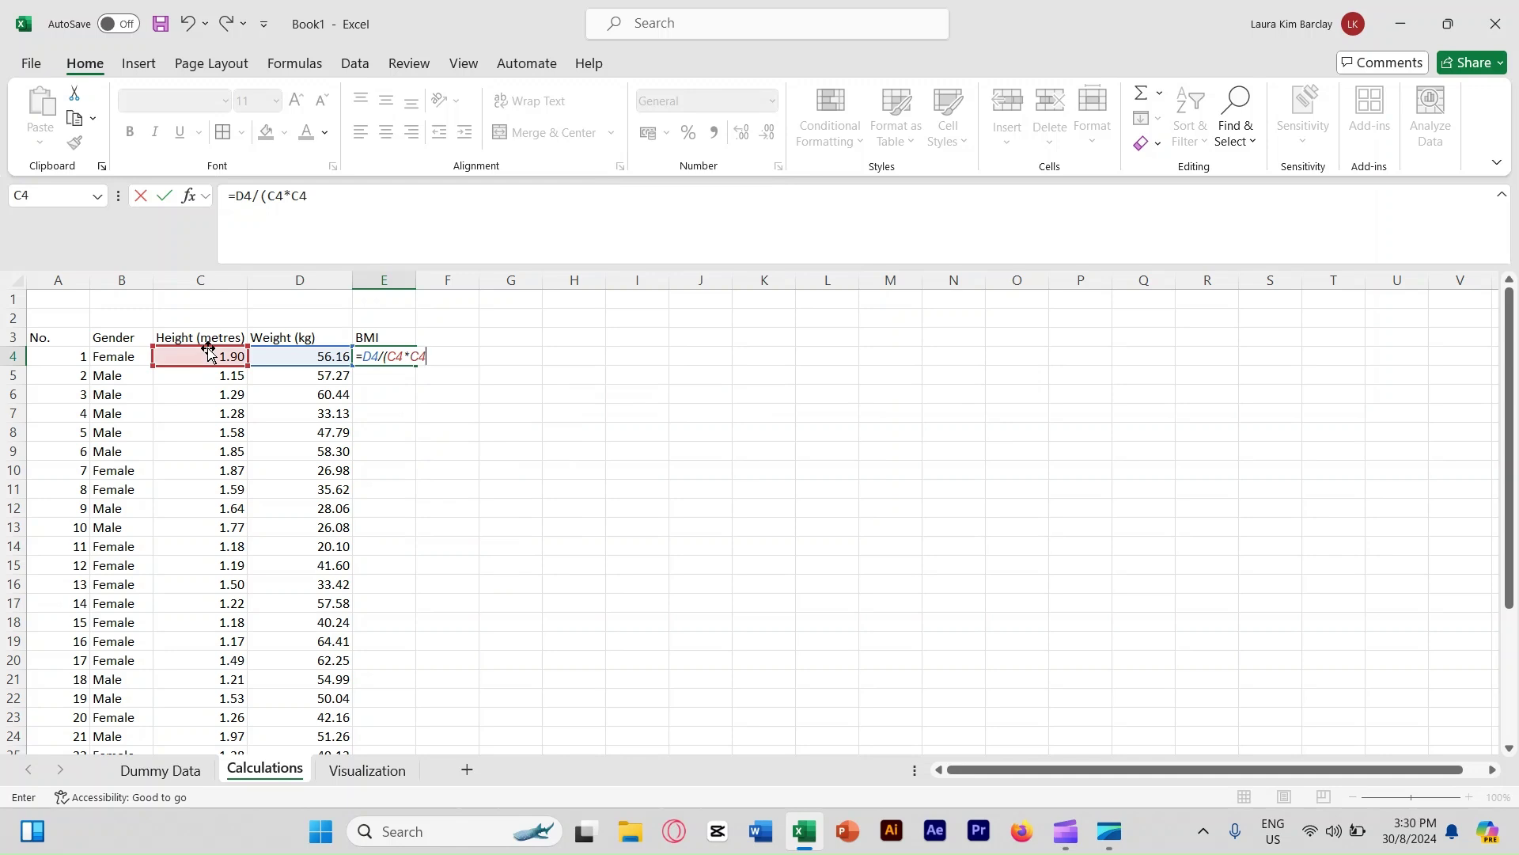
pyautogui.write(')')
pyautogui.press('Return')
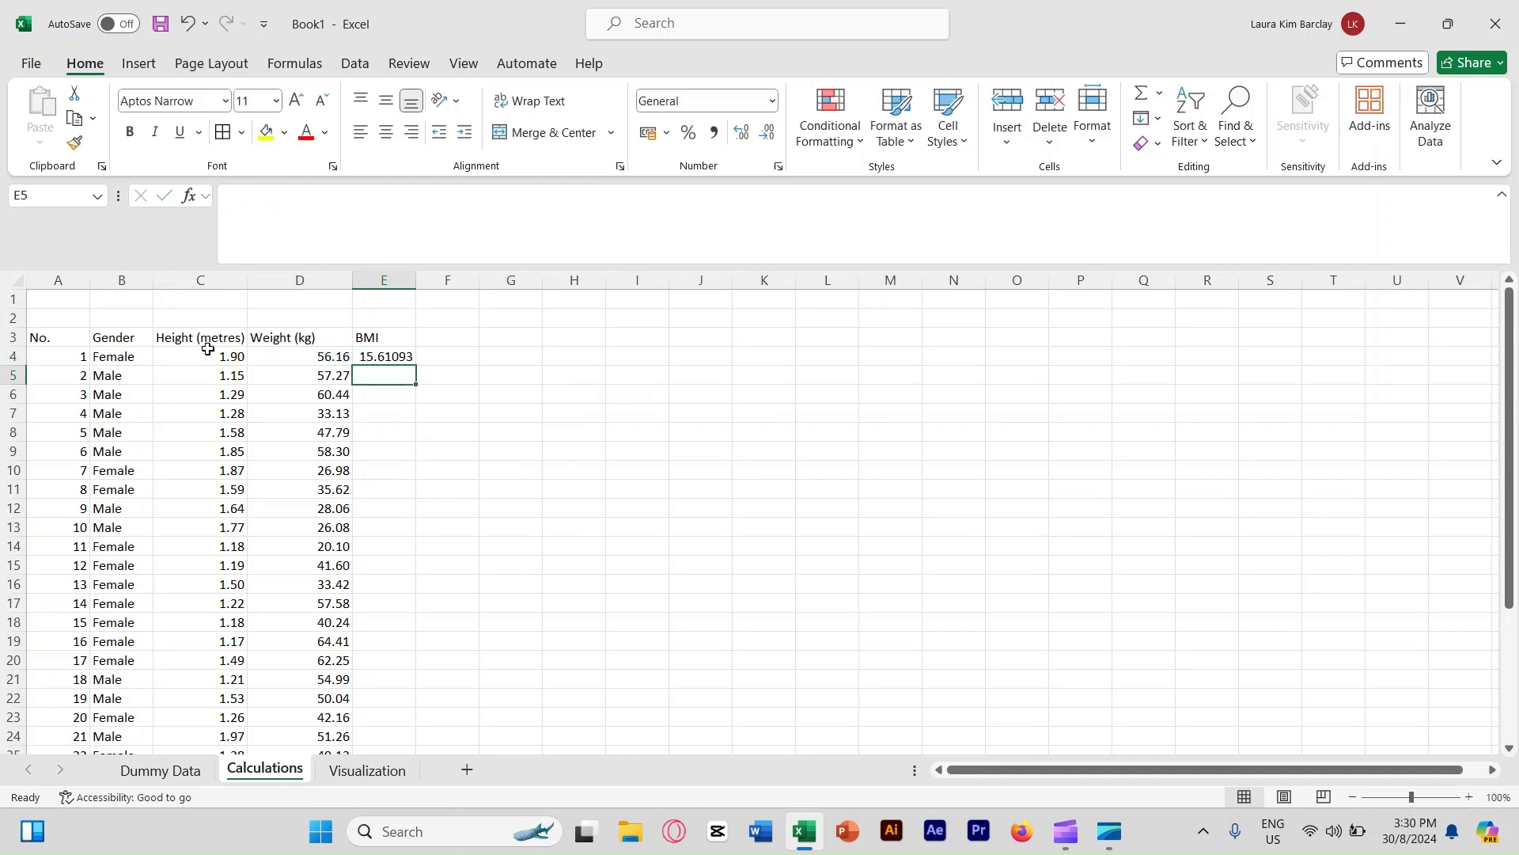
# - Show E4's BMI as 15.61 with two decimals and fill the formula down to E33
pyautogui.click(394, 358)
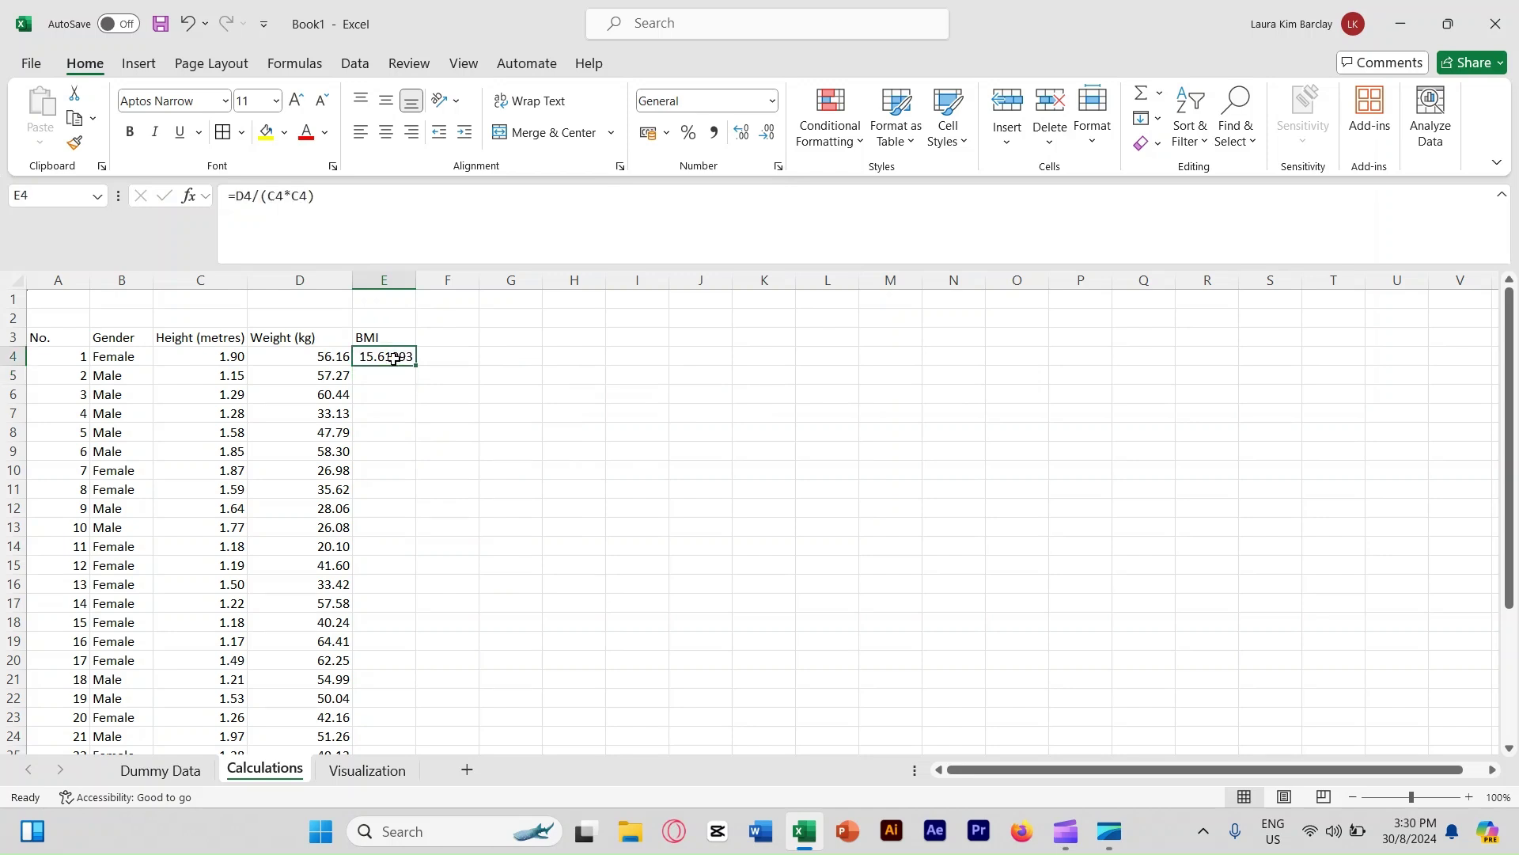
pyautogui.click(772, 134)
pyautogui.click(771, 133)
pyautogui.click(773, 133)
pyautogui.moveTo(417, 365)
pyautogui.mouseDown()
pyautogui.moveTo(403, 691)
pyautogui.moveTo(353, 788)
pyautogui.moveTo(380, 725)
pyautogui.mouseUp()
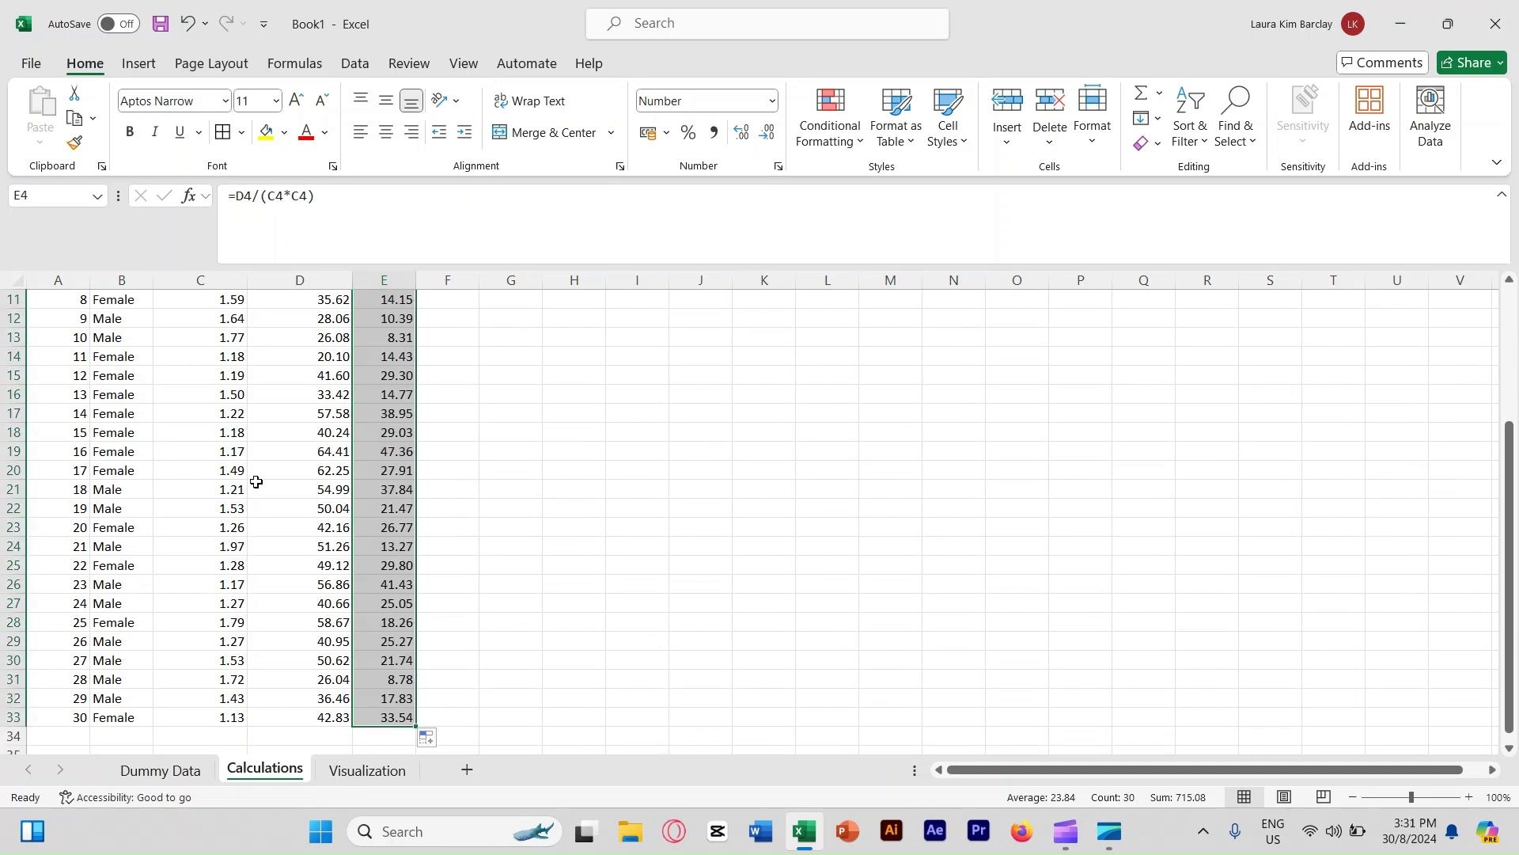
pyautogui.scroll(4, 254, 480)
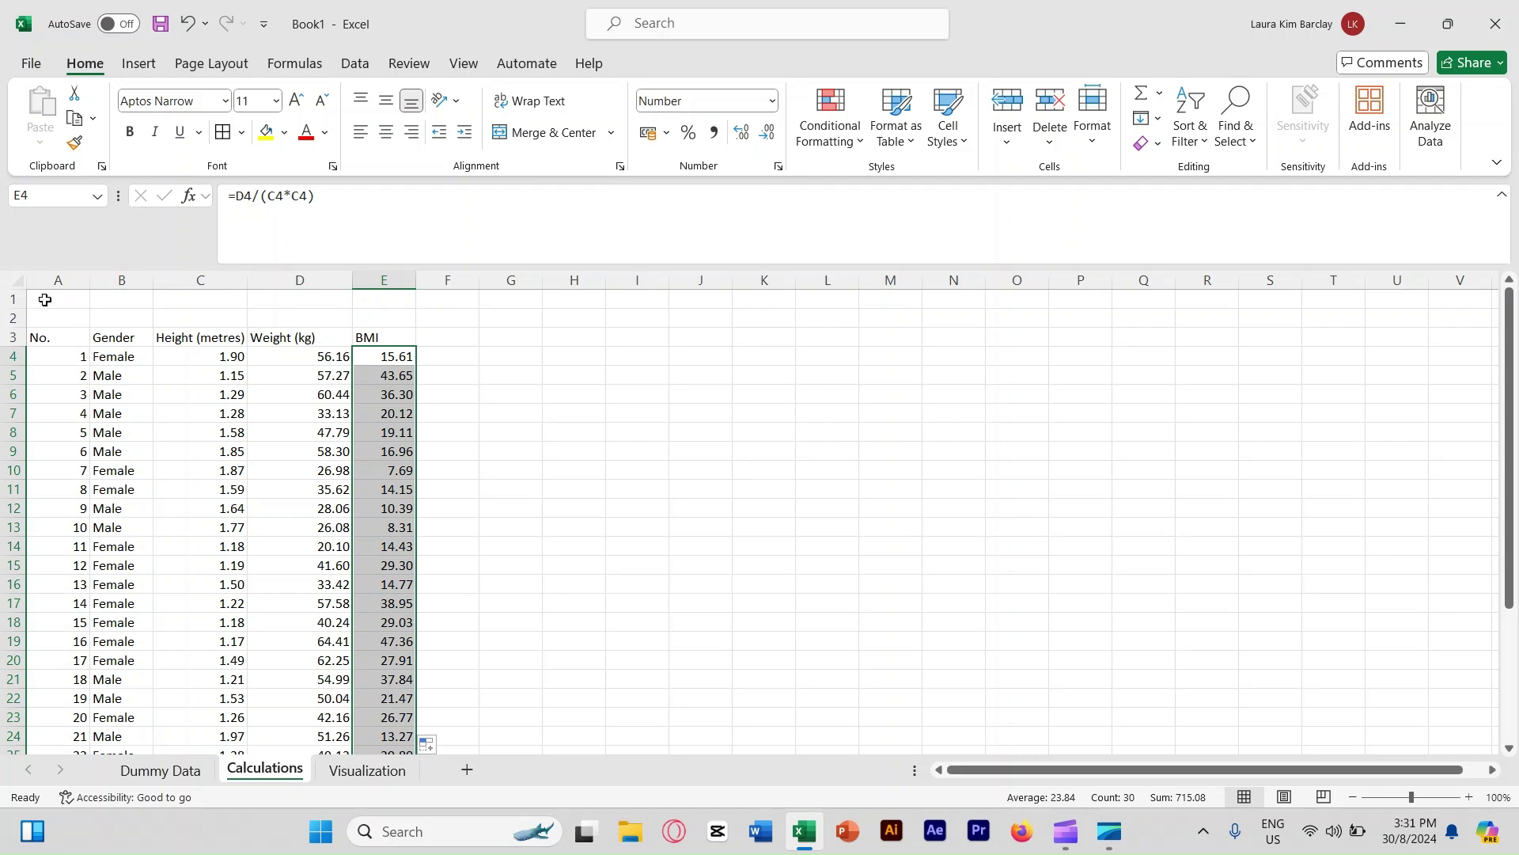
# - Merge and centre A1:E1 and type the title 'BMI Calculation'
pyautogui.moveTo(45, 300); pyautogui.dragTo(410, 307)
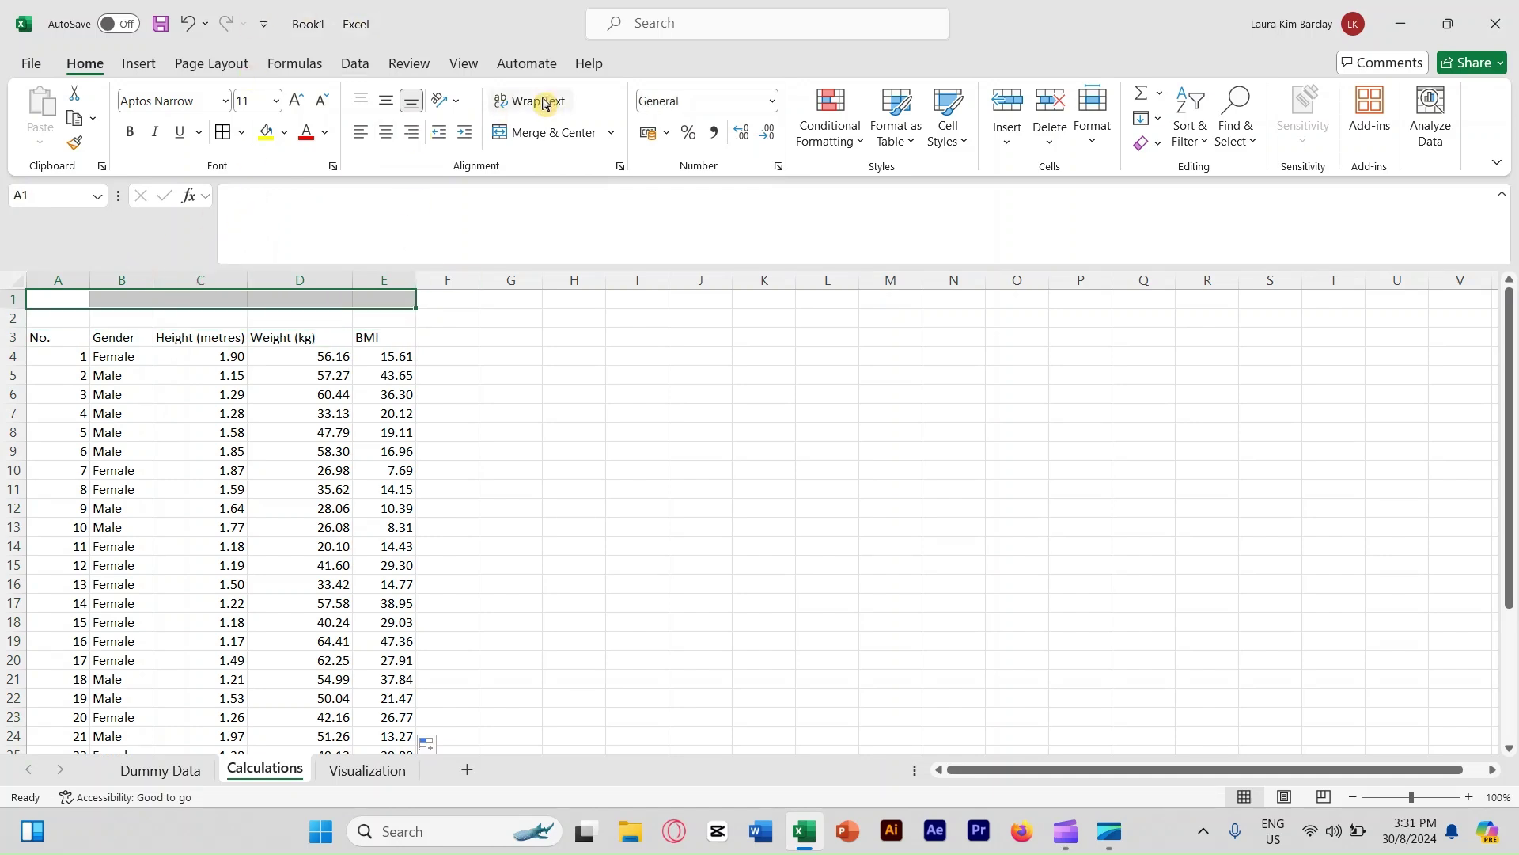
pyautogui.click(538, 133)
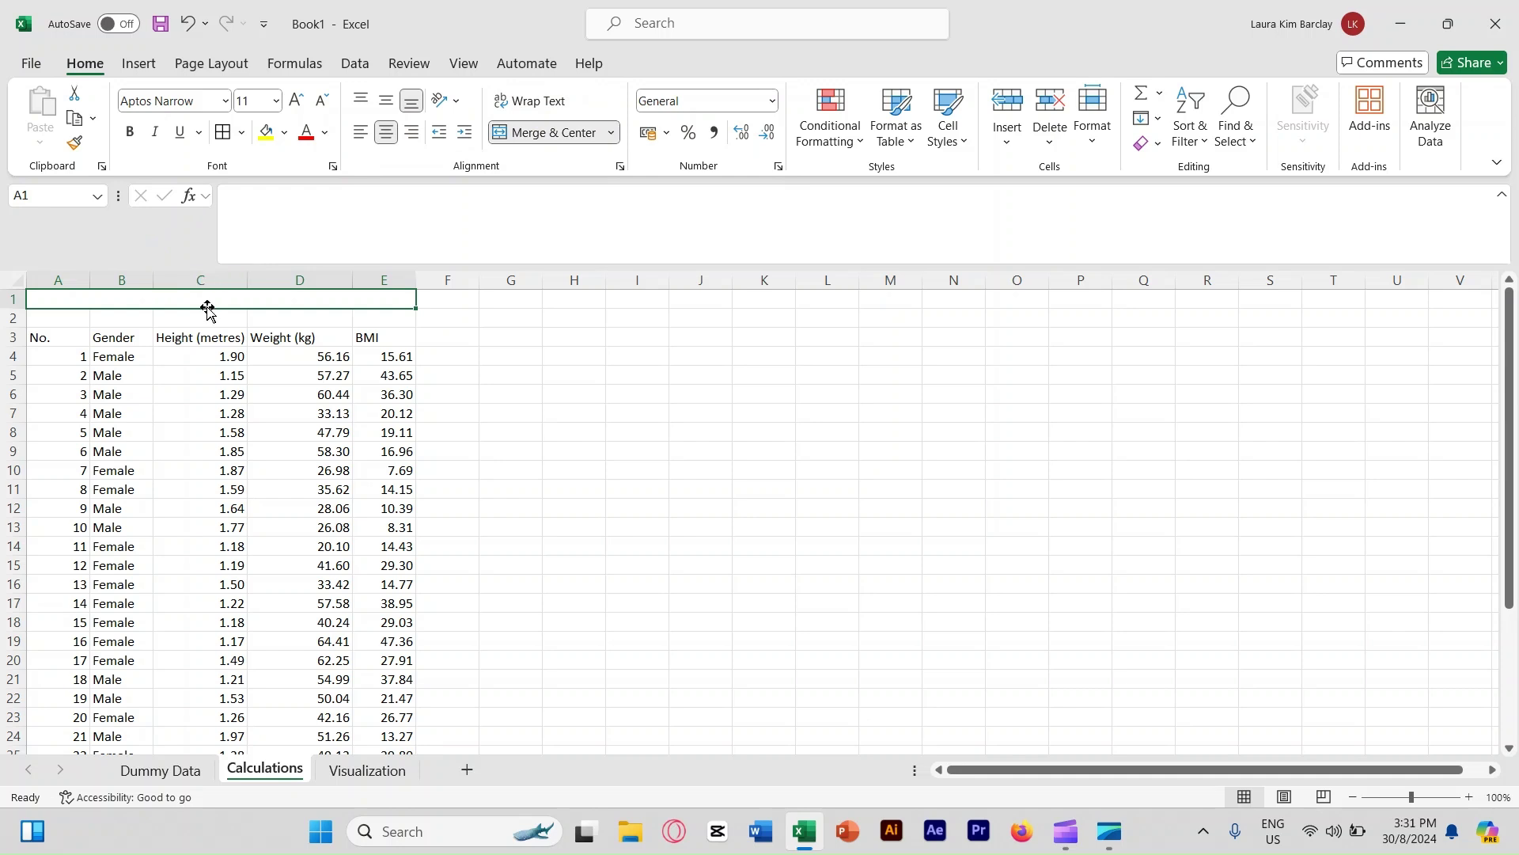
pyautogui.doubleClick(208, 299)
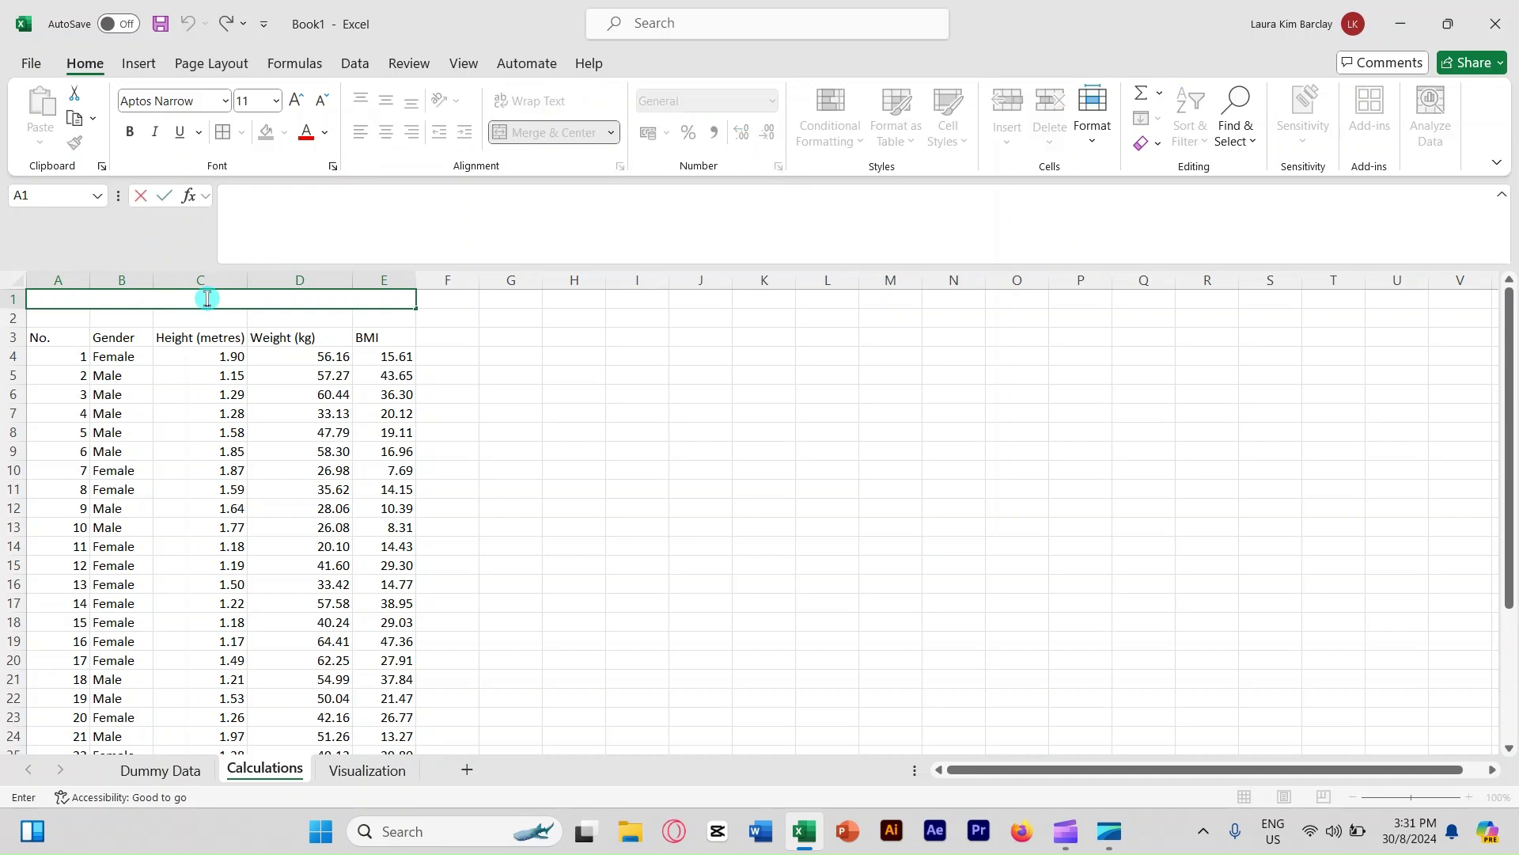
pyautogui.write('BMI Calculation')
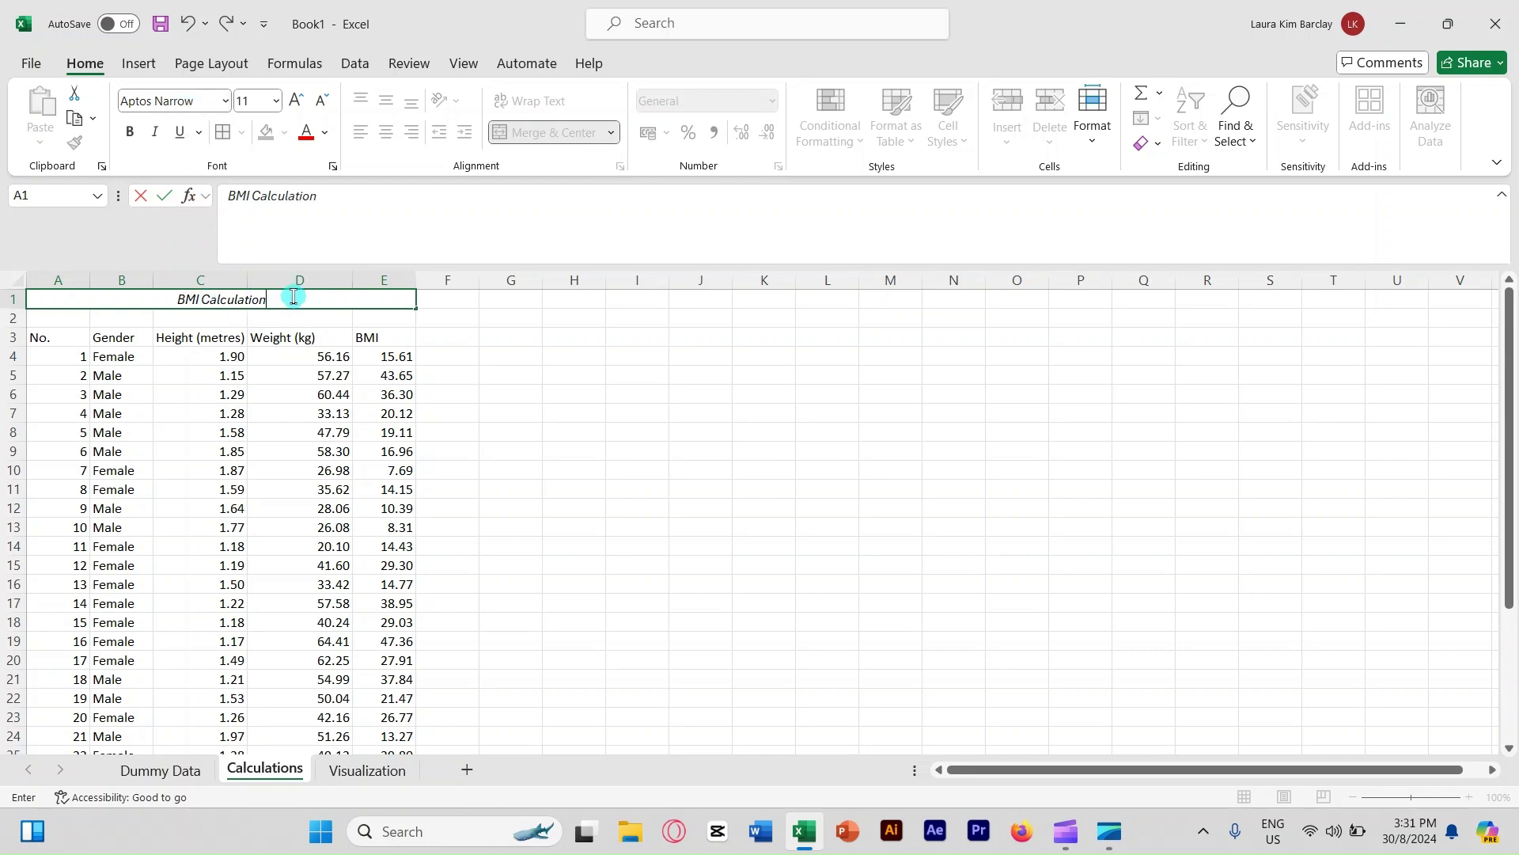
# - Increase the title's font size by two steps and confirm it
pyautogui.moveTo(267, 300); pyautogui.dragTo(175, 300)
pyautogui.click(293, 96)
pyautogui.click(293, 97)
pyautogui.click(292, 96)
pyautogui.click(292, 97)
pyautogui.press('Return')
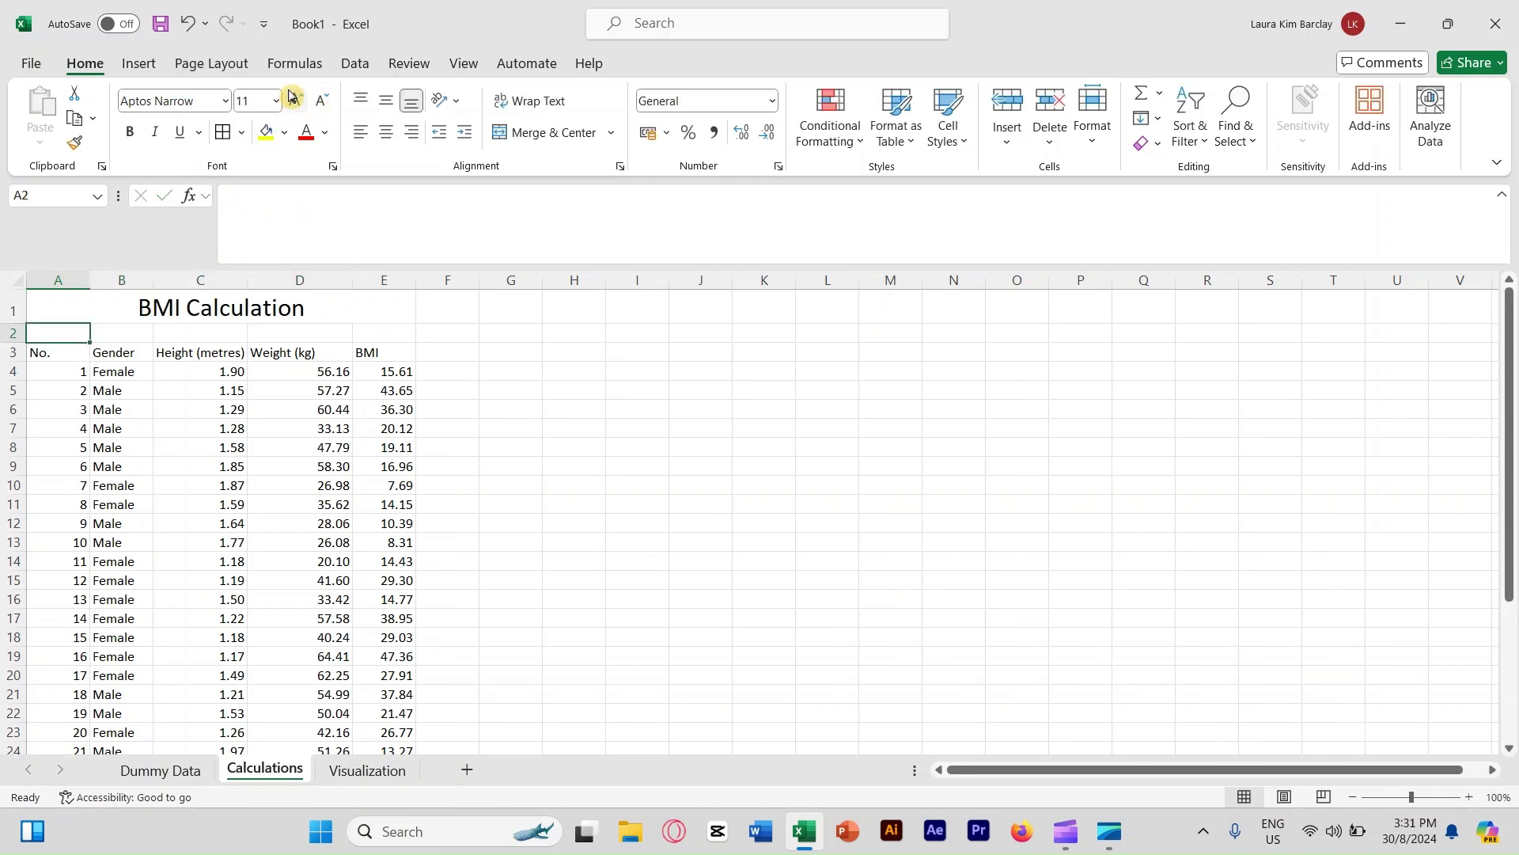
# - Apply All Borders to the BMI table A3:E33, including the BMI column
pyautogui.moveTo(58, 352); pyautogui.dragTo(420, 739)
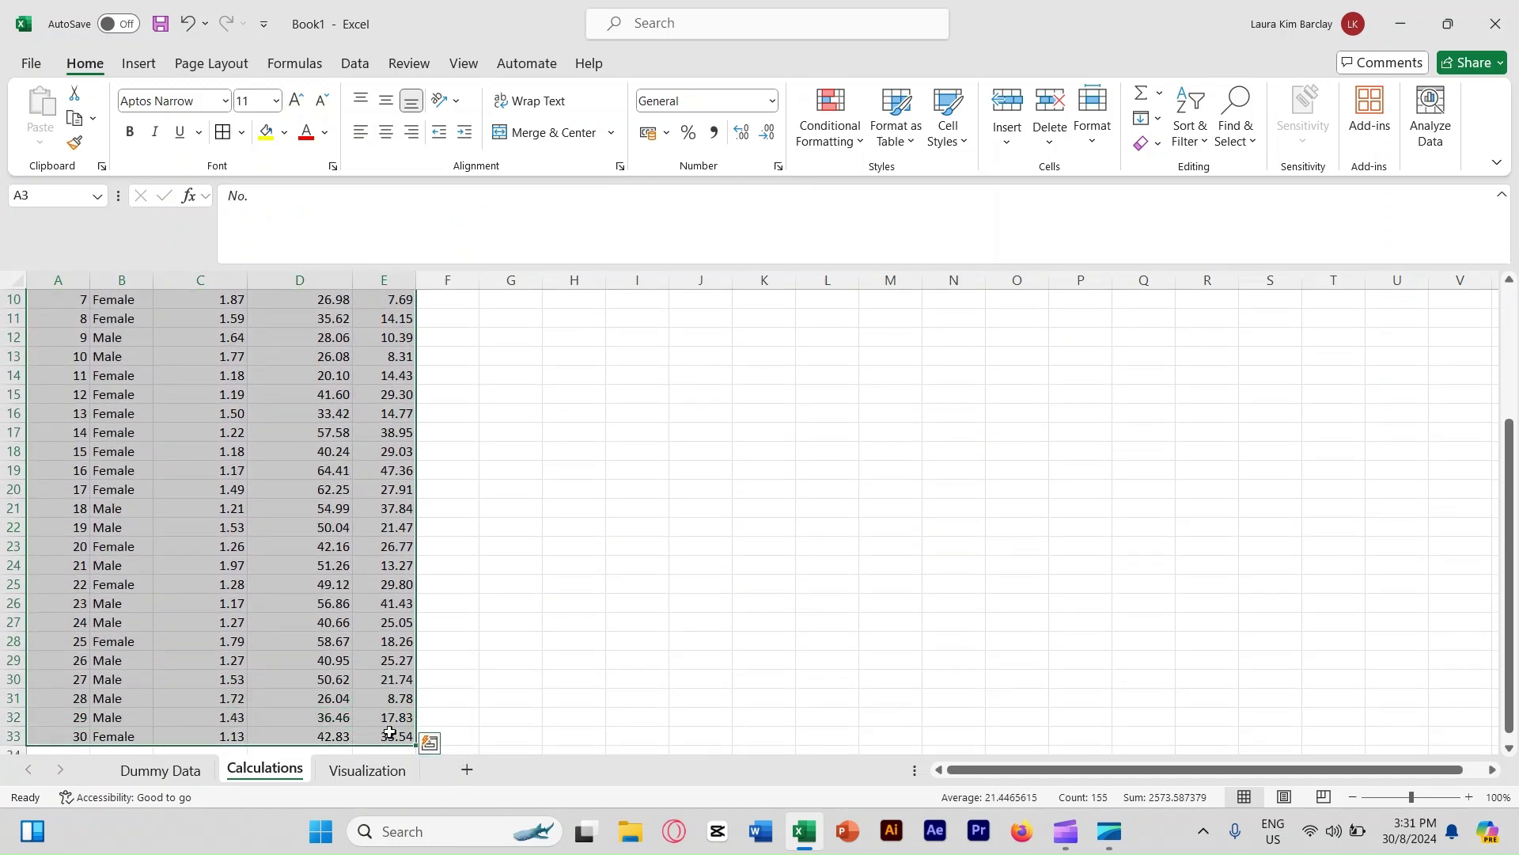
pyautogui.click(241, 132)
pyautogui.click(281, 333)
pyautogui.scroll(3, 536, 361)
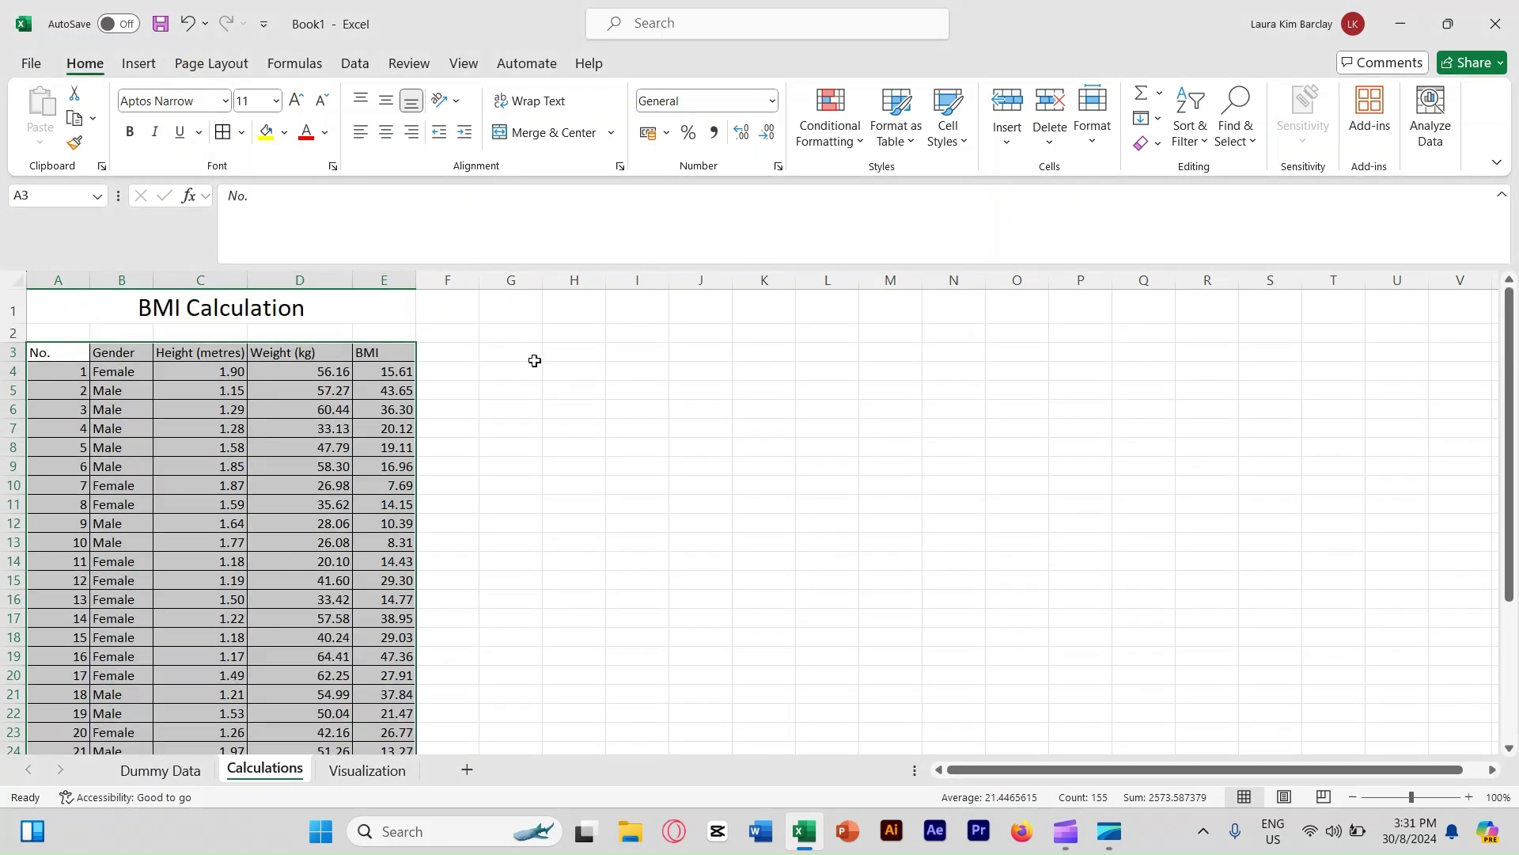
pyautogui.click(531, 378)
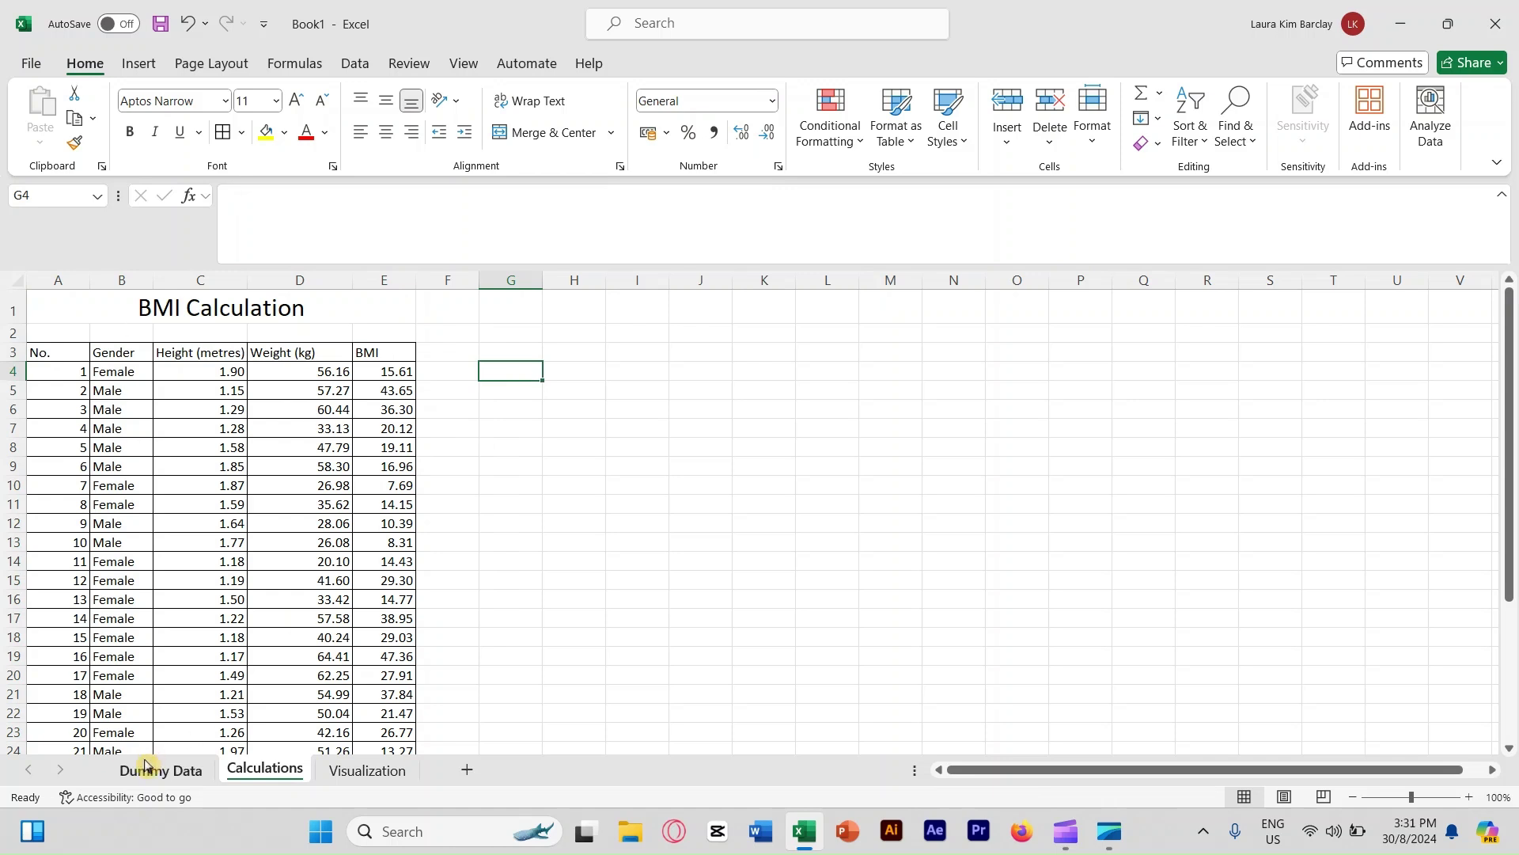
pyautogui.click(249, 768)
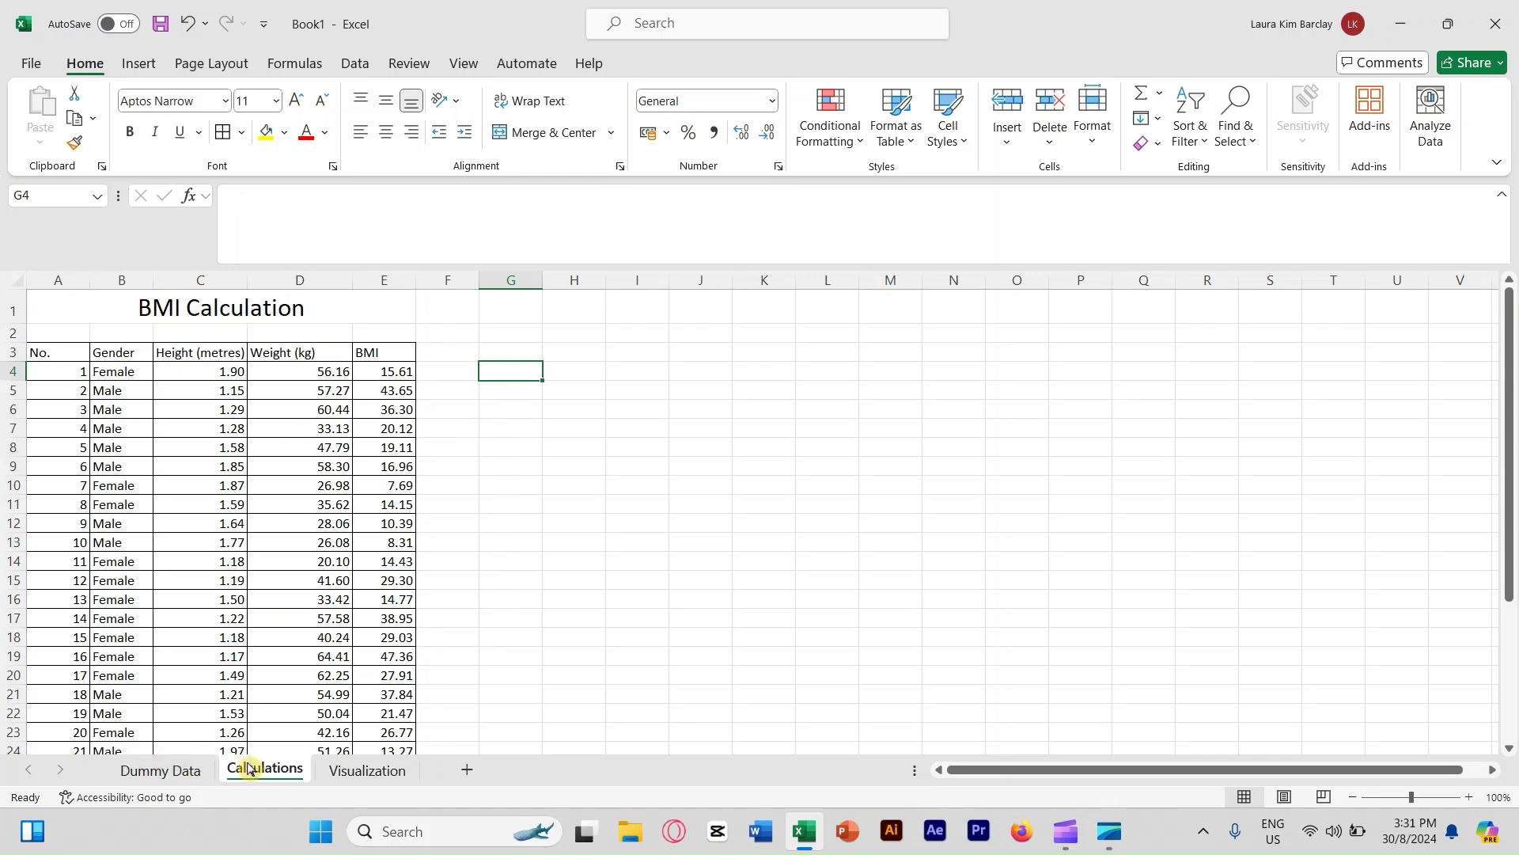